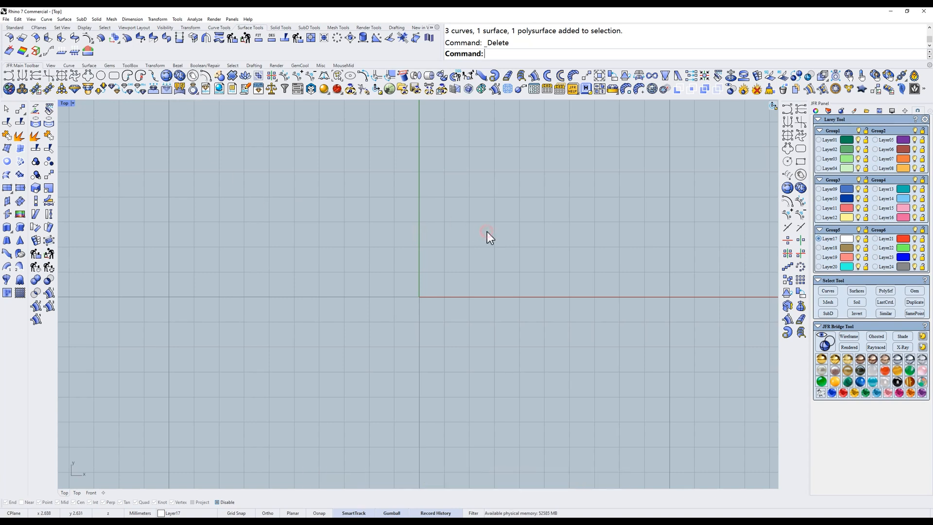
- Create a sphere about 7.44 mm in diameter centred on the world origin
key(ctrl+o)
key(F4)
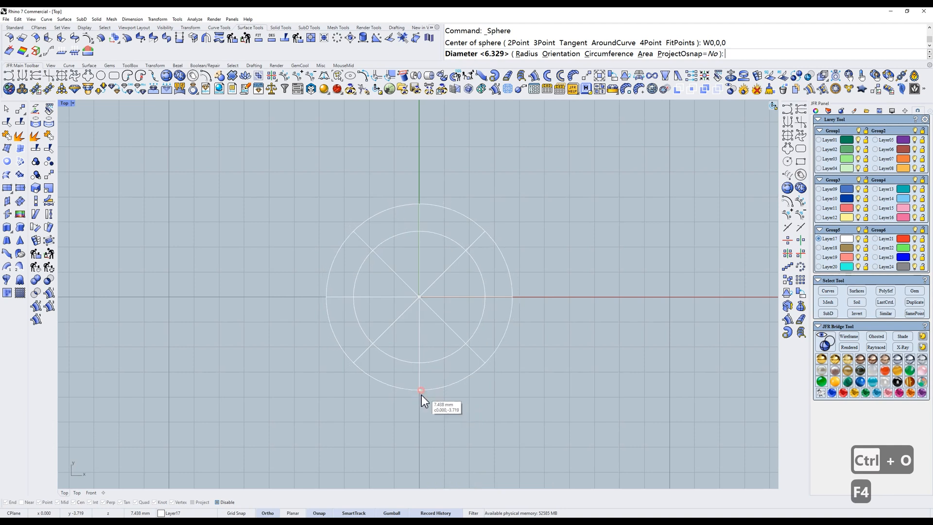
click(421, 395)
scroll(474, 304, up, 2)
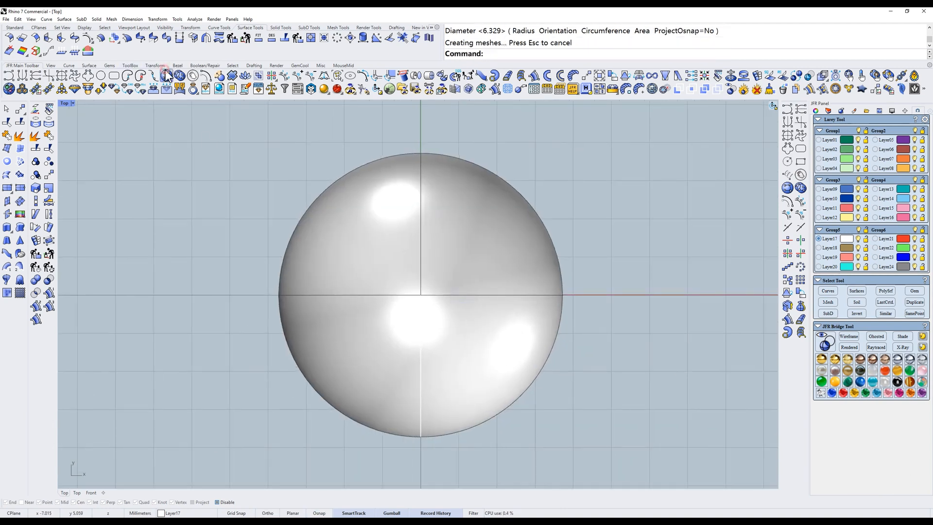
- Start a curve on the sphere's surface and place its first control points in an S-shape across the upper face
click(166, 76)
click(390, 253)
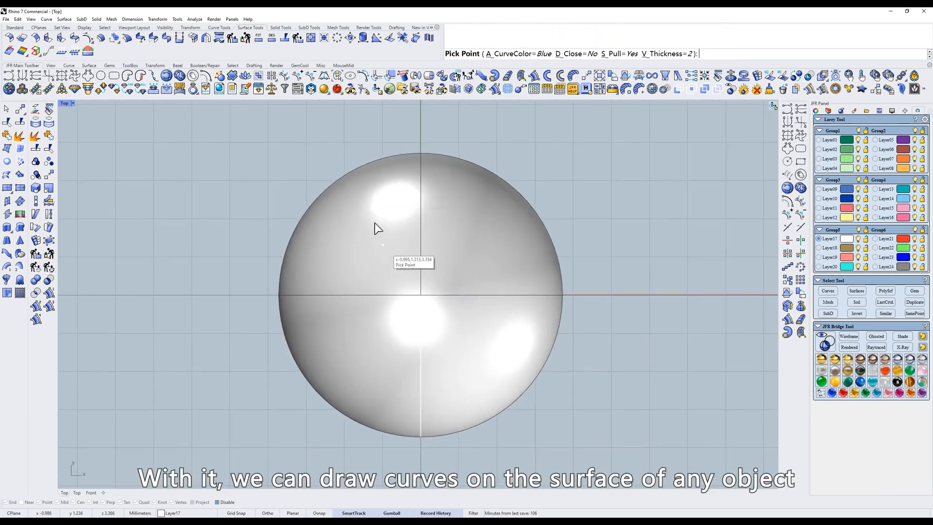
click(381, 198)
click(324, 247)
click(351, 290)
click(388, 301)
click(432, 273)
click(498, 285)
click(434, 351)
- Adjust the curve's first bends and extend it with more control points around the sphere's side
drag(351, 291, 341, 293)
right_drag(404, 238, 421, 181)
drag(440, 185, 468, 197)
click(432, 269)
click(479, 316)
click(529, 310)
right_drag(539, 262, 452, 299)
click(452, 299)
right_drag(510, 260, 552, 318)
click(491, 274)
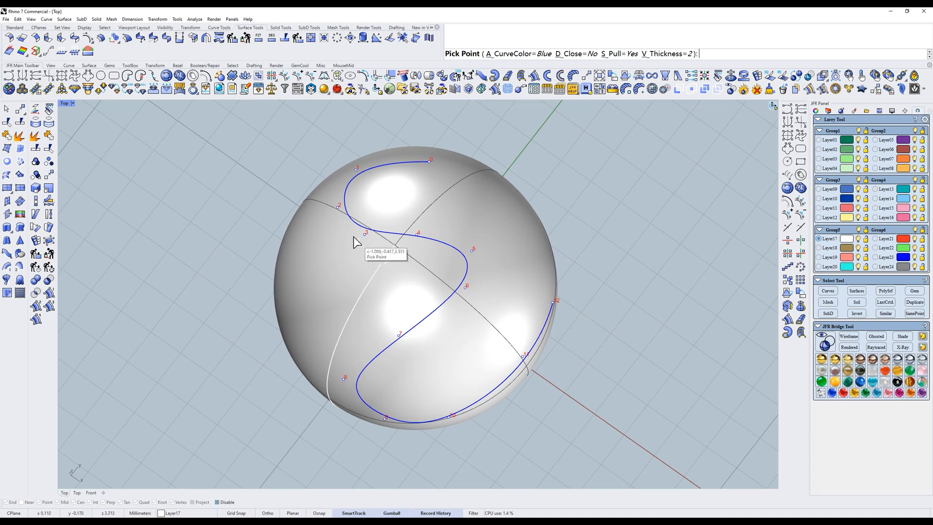
- Shift two control points to refine the shape of the curve on the sphere
drag(338, 208, 325, 213)
right_drag(411, 234, 438, 250)
drag(447, 253, 453, 254)
right_drag(467, 272, 480, 254)
scroll(521, 312, down, 2)
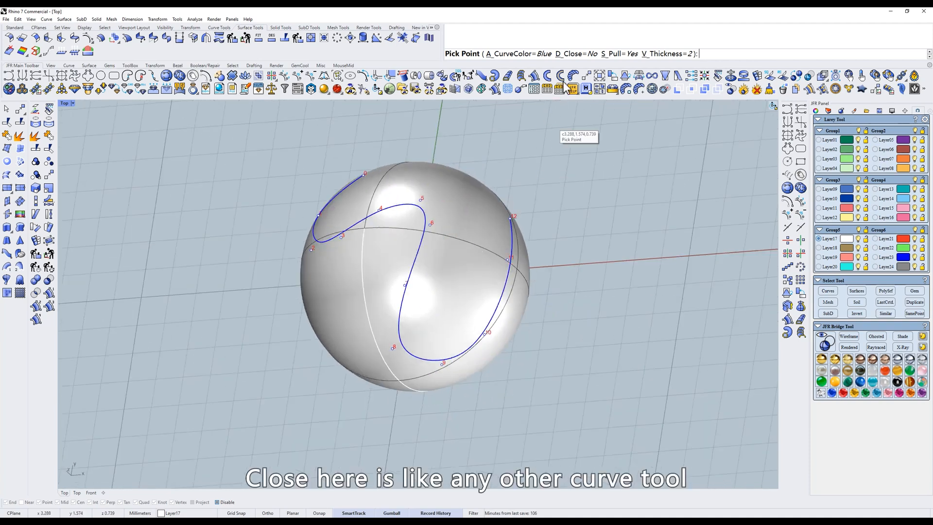
- Toggle the curve's Close option on and back off, and set Pull to No
click(586, 54)
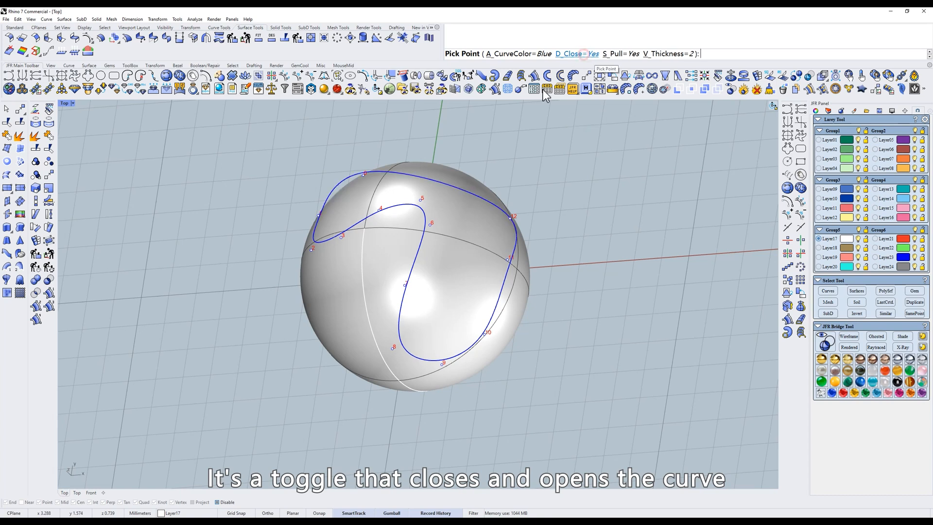
click(594, 54)
click(620, 54)
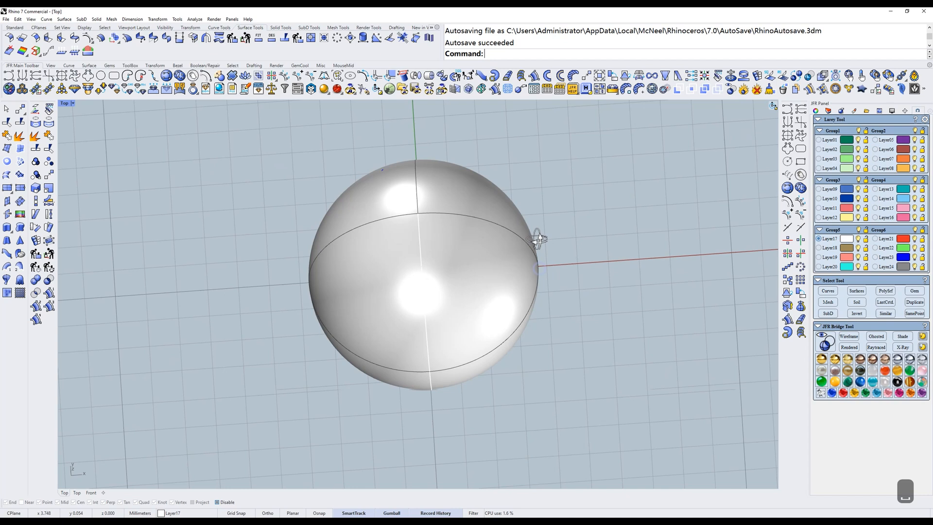
- Display the curve's numbered control points and examine in shaded and wireframe display how the points and curve fit the sphere
text(z)
key(space)
key(Escape)
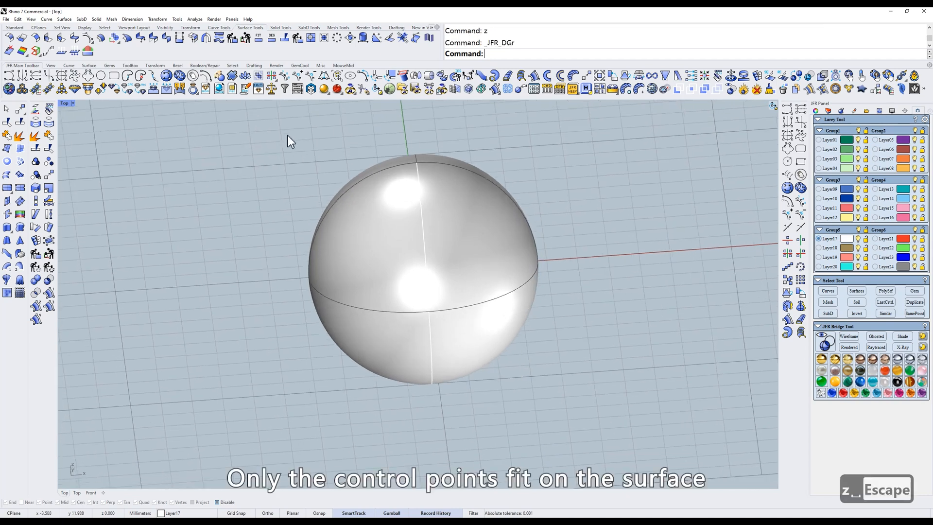
drag(447, 221, 610, 329)
text(z)
key(space)
shift+right_drag(504, 276, 520, 305)
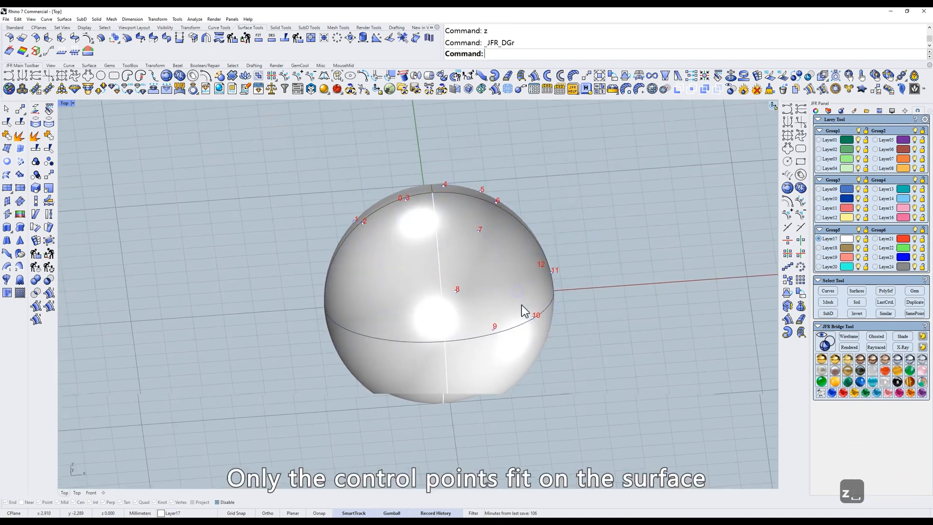
scroll(493, 225, up, 6)
right_drag(491, 228, 533, 266)
key(Escape)
text(w)
key(space)
mouse_move(500, 200)
right_down()
mouse_move(517, 206)
mouse_move(500, 226)
mouse_move(487, 229)
mouse_move(491, 209)
right_up()
scroll(487, 228, down, 4)
- Re-edit the sphere's curve in the shaded top view with Pull set to Yes
text(t)
key(space)
text(s)
key(space)
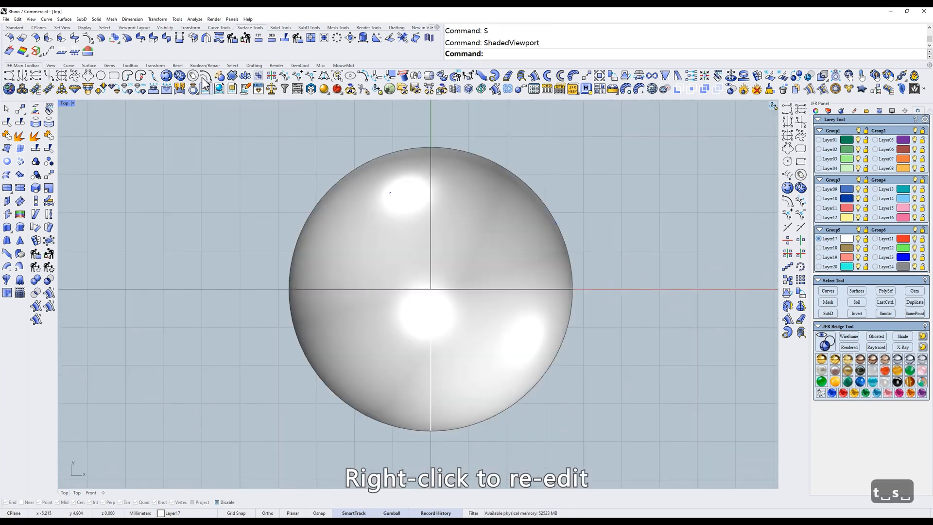
click(170, 76)
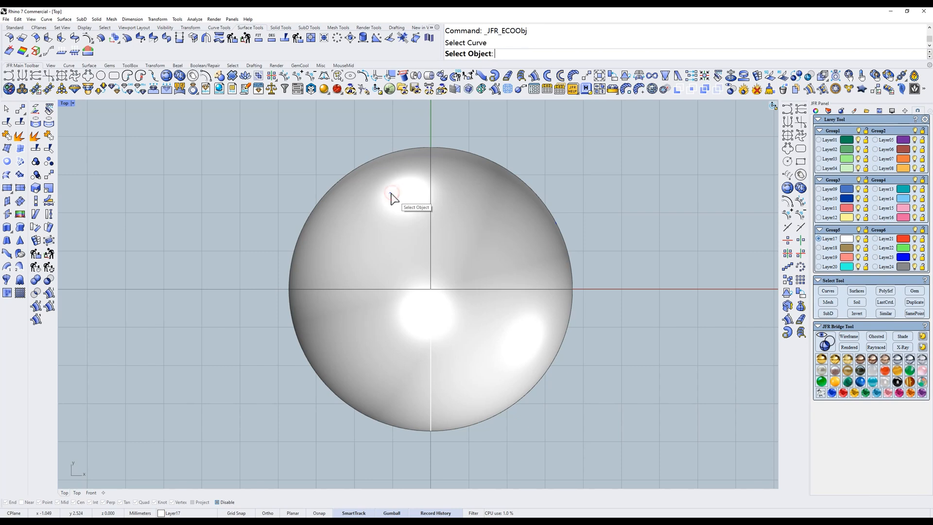
click(391, 198)
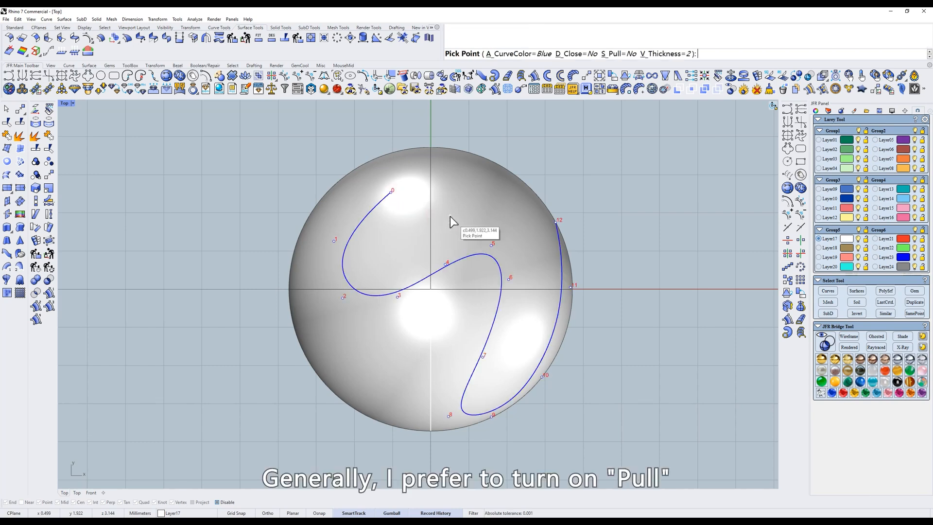
click(620, 54)
right_drag(530, 226, 558, 262)
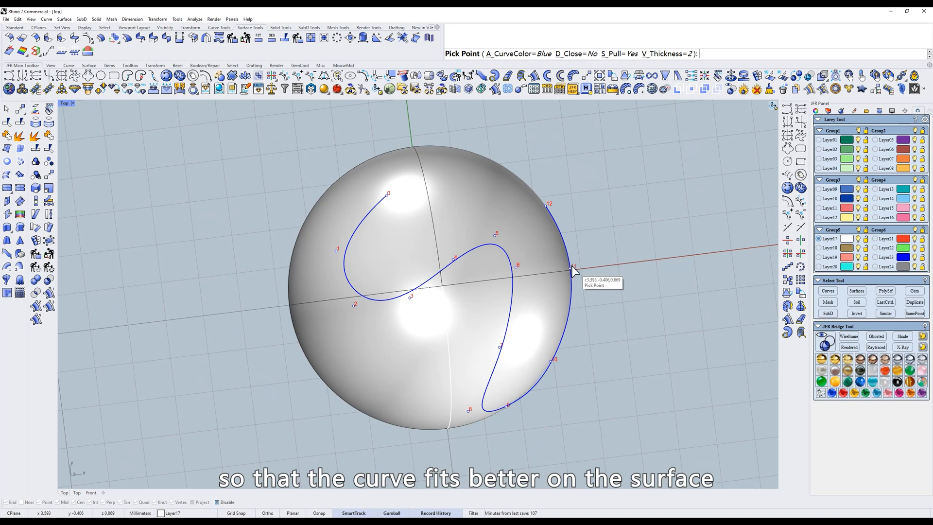
key(space)
- Reopen the sphere's curve for editing and insert extra control points around its first bend
right_drag(552, 230, 543, 245)
right_drag(503, 193, 453, 281)
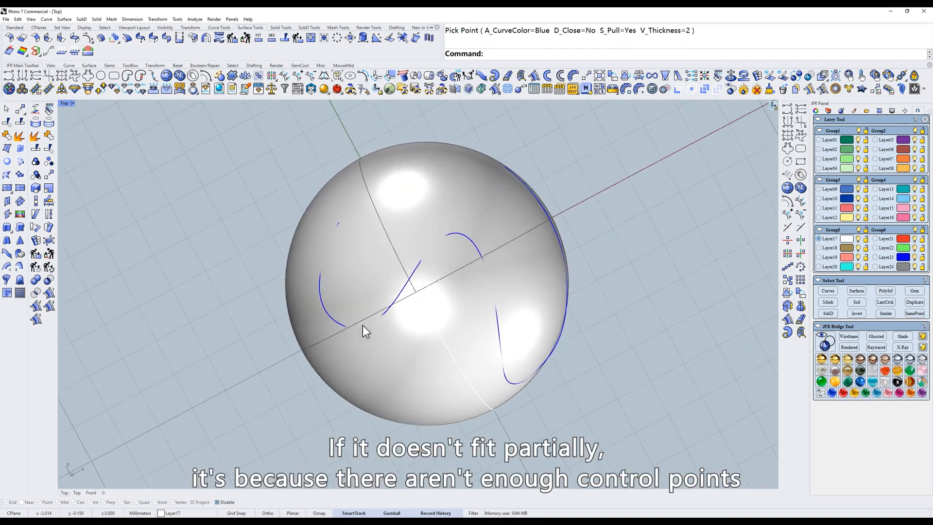
right_drag(395, 329, 399, 272)
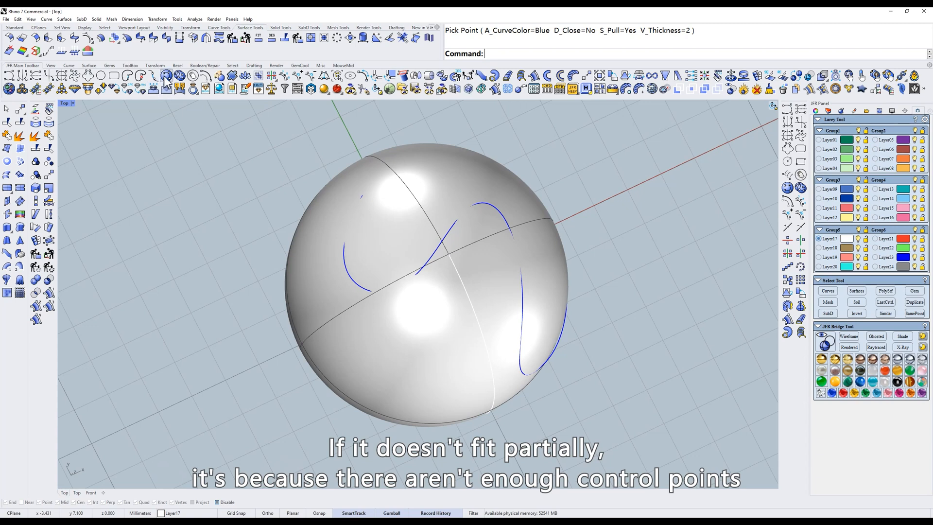
click(166, 77)
click(441, 251)
click(436, 266)
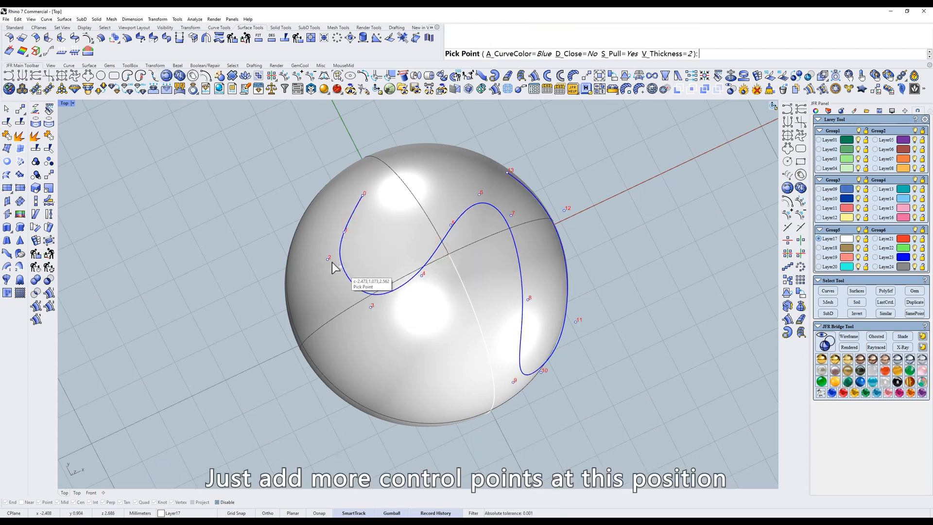
click(345, 232)
click(398, 292)
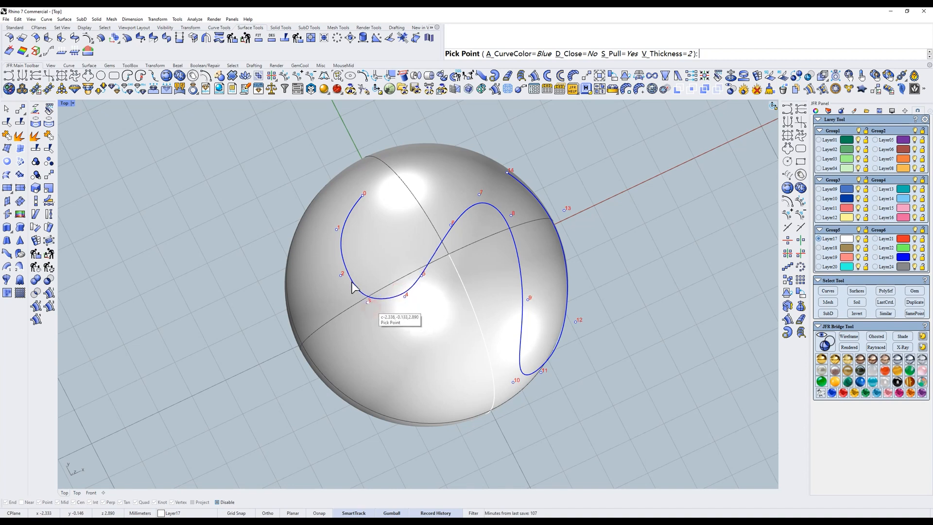
- Reposition control points 1, 2 and 5 to smooth the curve's first bend and finish the edit
drag(334, 274, 332, 275)
drag(336, 229, 339, 227)
drag(424, 280, 431, 263)
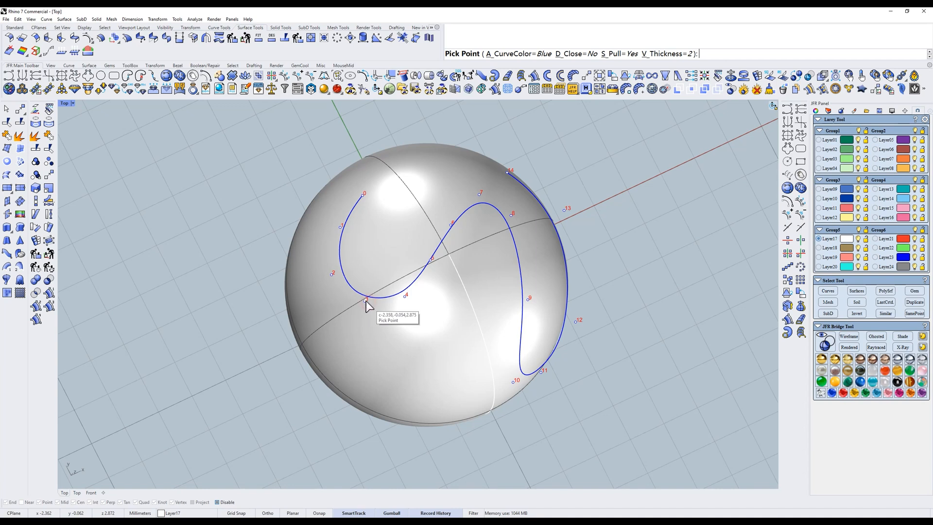
right_click(435, 348)
right_drag(365, 226, 356, 228)
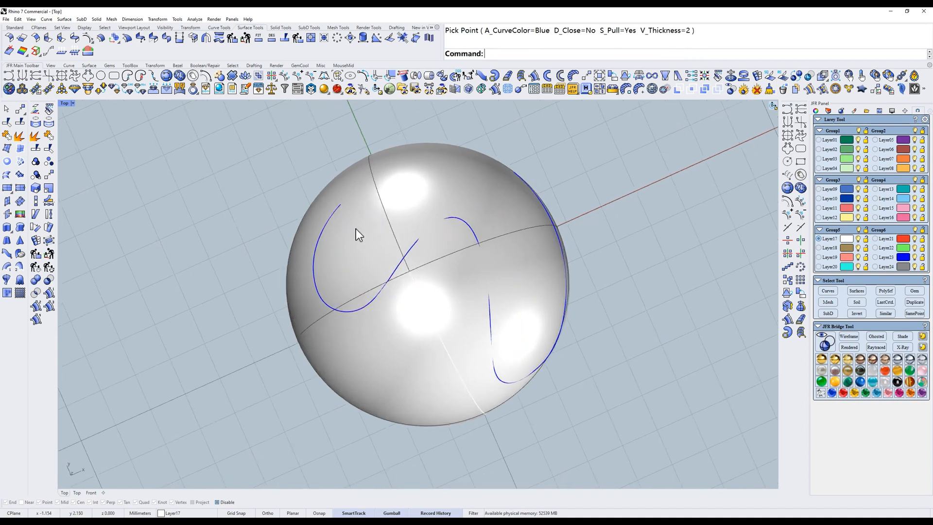
- Draw a small closed square profile curve beside the sphere in the top view
text(t)
key(space)
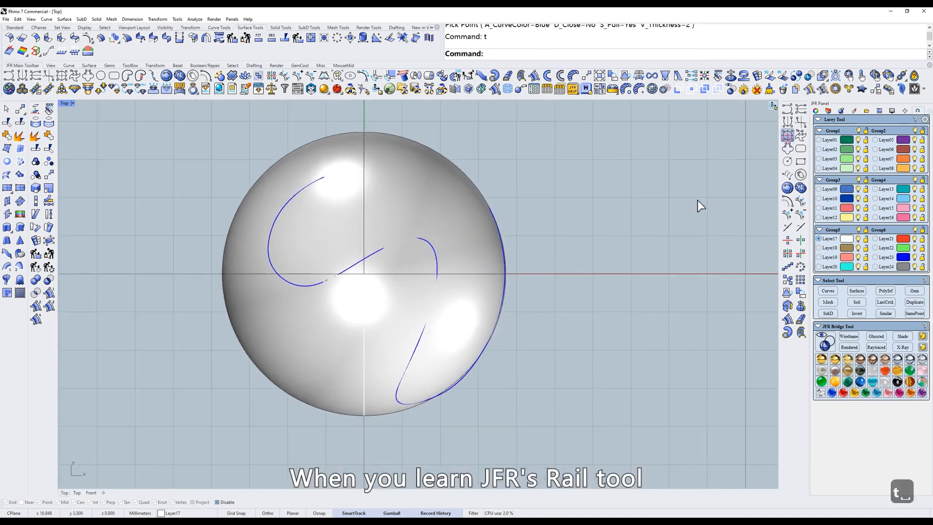
text(q)
key(space)
click(590, 265)
double_click(600, 254)
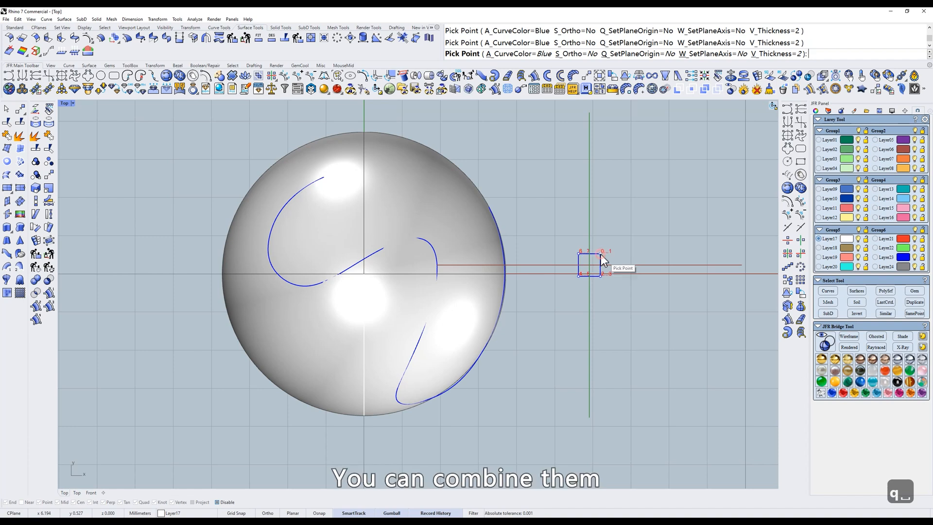
key(space)
- Edit the square profile as a vertically mirrored curve with a rounded arch top and a flat base
scroll(600, 254, up, 2)
click(787, 122)
scroll(569, 230, up, 3)
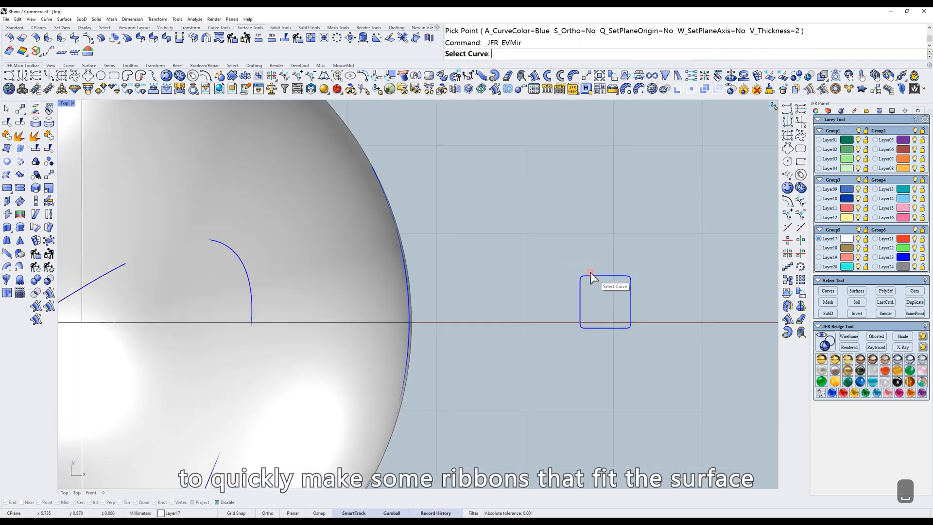
click(590, 275)
key(space)
scroll(590, 262, down, 3)
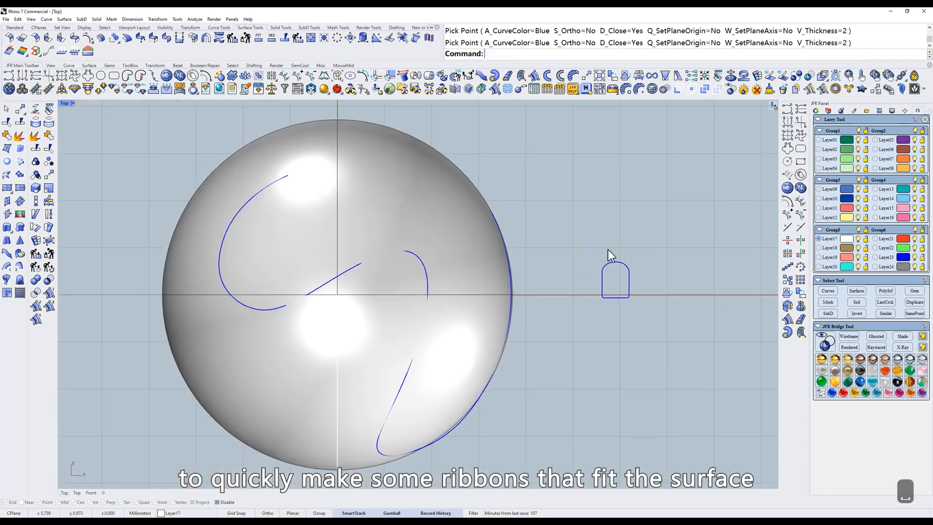
- Sweep the arched profile along the sphere's curve with the Rail tool, using Sweep1 and a single profile
click(531, 82)
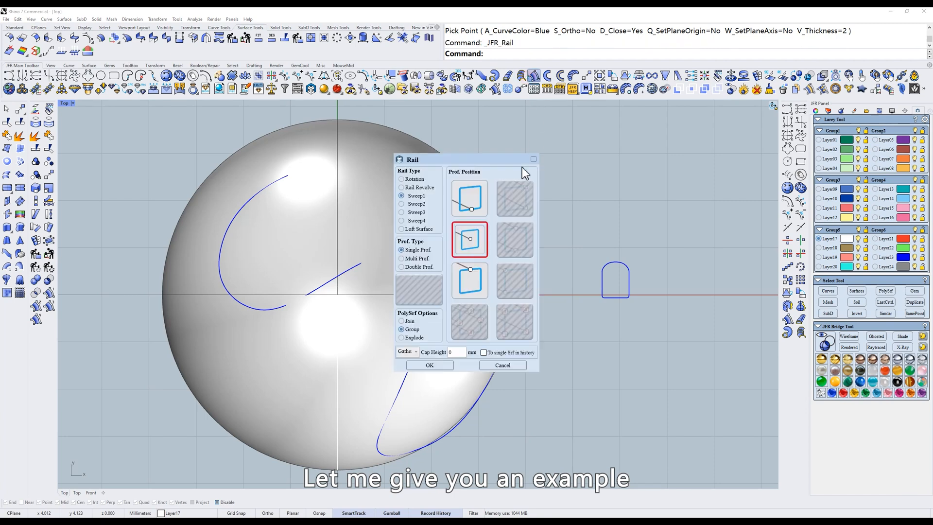
click(477, 218)
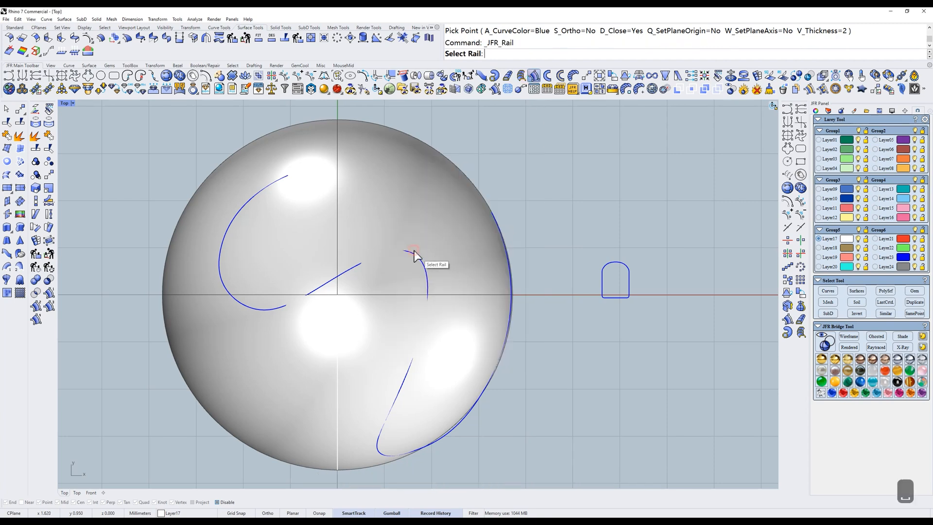
click(413, 252)
key(space)
click(624, 267)
click(463, 233)
key(space)
- Stretch the arched profile curve taller in the top view to reshape the swept ribbon through its history
right_drag(485, 264, 508, 262)
drag(709, 254, 605, 337)
key(t)
key(space)
mouse_move(593, 262)
mouse_down()
mouse_move(585, 262)
mouse_move(610, 289)
mouse_move(593, 258)
mouse_up()
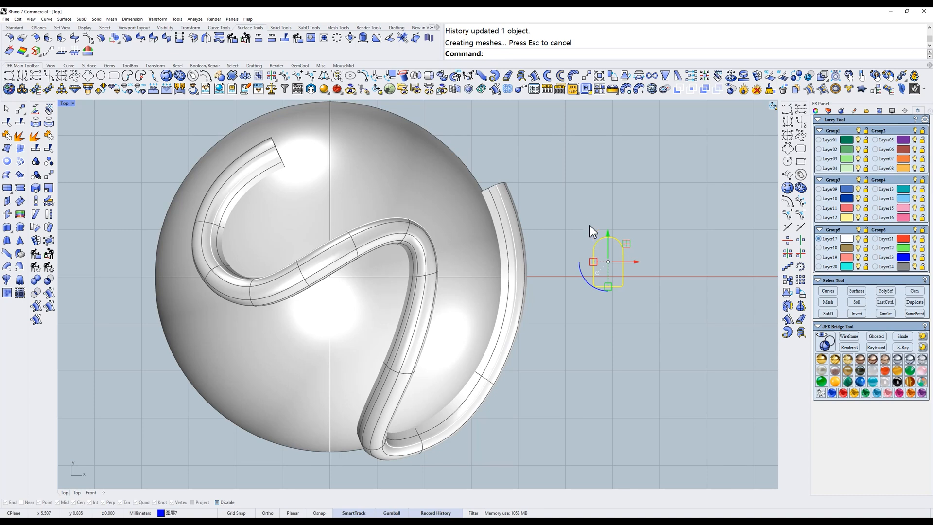
key(Escape)
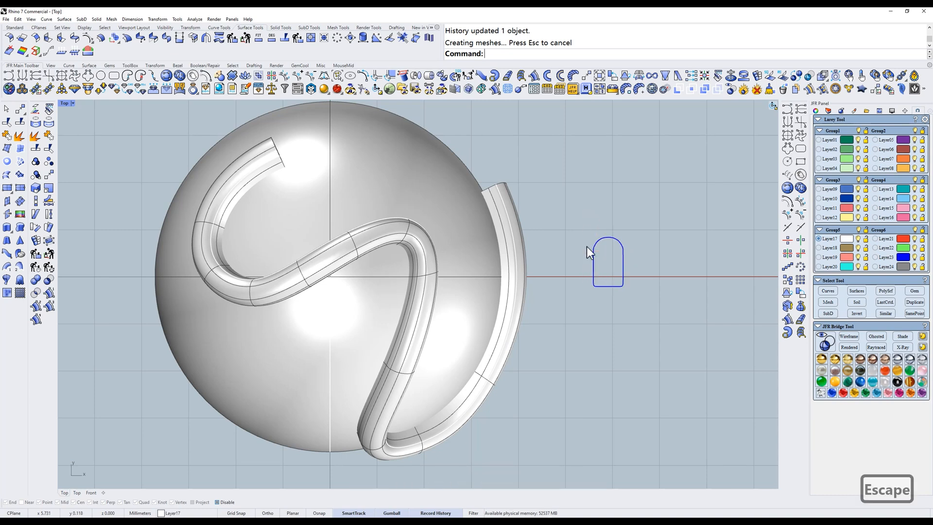
- Delete the arched profile curve and the swept ribbon, keeping the curve on the sphere
drag(614, 220, 520, 268)
key(alt+e)
key(alt+d)
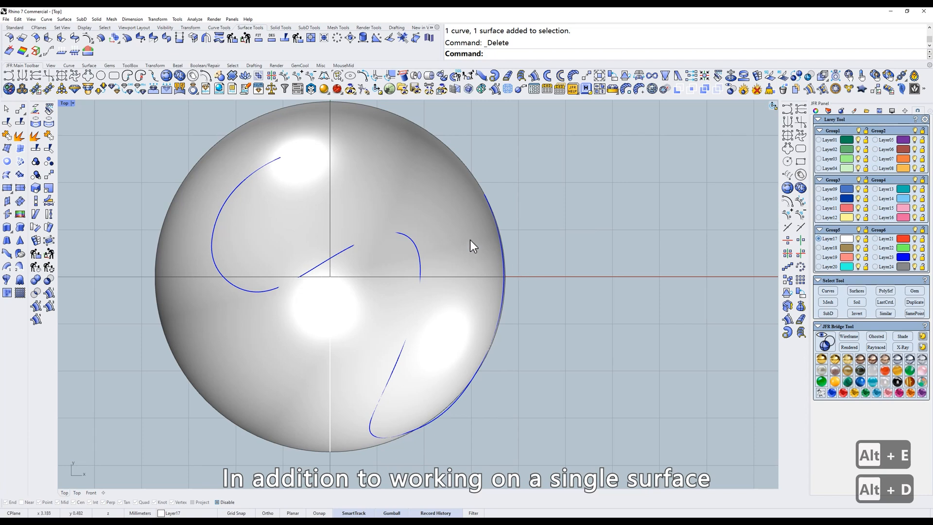
- Create a box beside the sphere, centred on the X axis
scroll(470, 240, down, 4)
right_drag(486, 237, 432, 233)
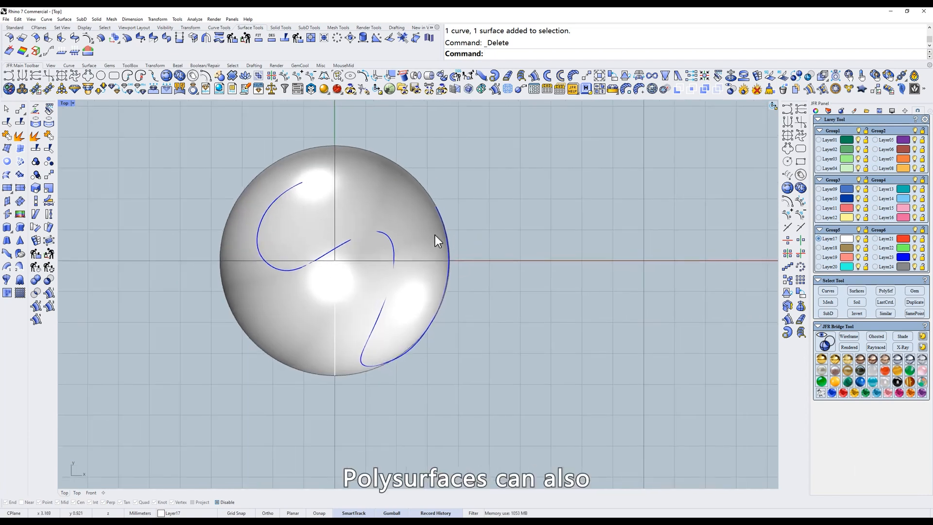
text(p)
key(space)
click(502, 164)
click(684, 355)
drag(723, 275, 608, 334)
ctrl+shift+right_drag(608, 334, 663, 238)
drag(595, 247, 616, 142)
text(t)
key(space)
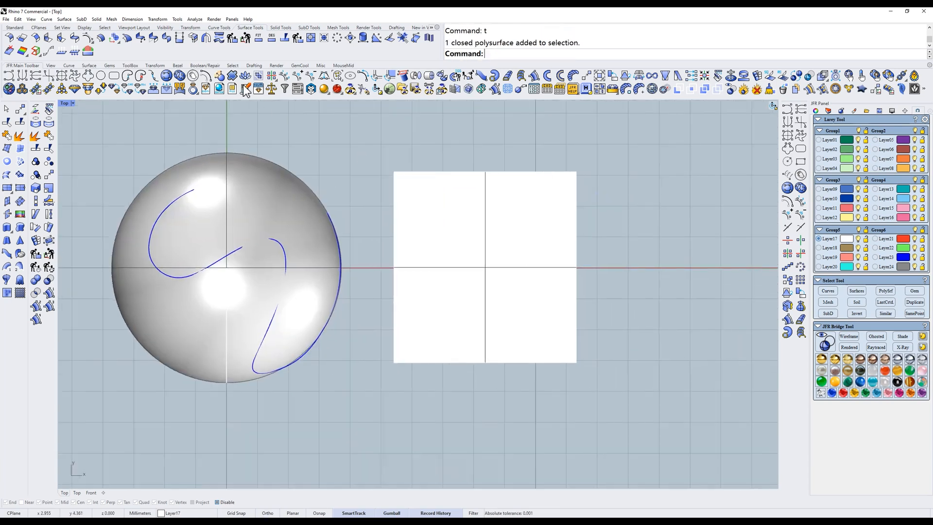
- Start a curve on the box and place six control points in an S-shape across its top face
click(166, 77)
click(492, 236)
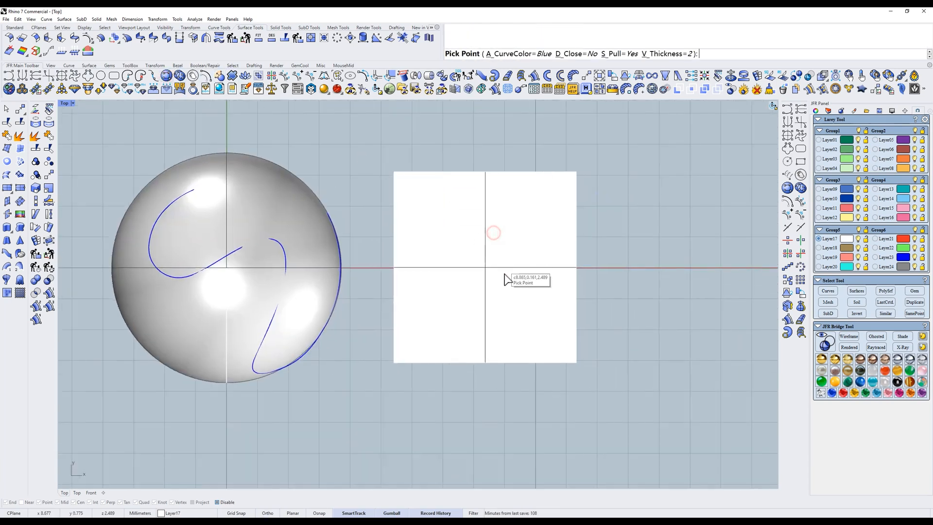
click(500, 199)
click(441, 233)
click(455, 293)
click(510, 302)
click(533, 321)
click(492, 348)
- Carry the curve over the box's front edge with closely spaced control points at the edge
ctrl+shift+right_drag(465, 337, 464, 256)
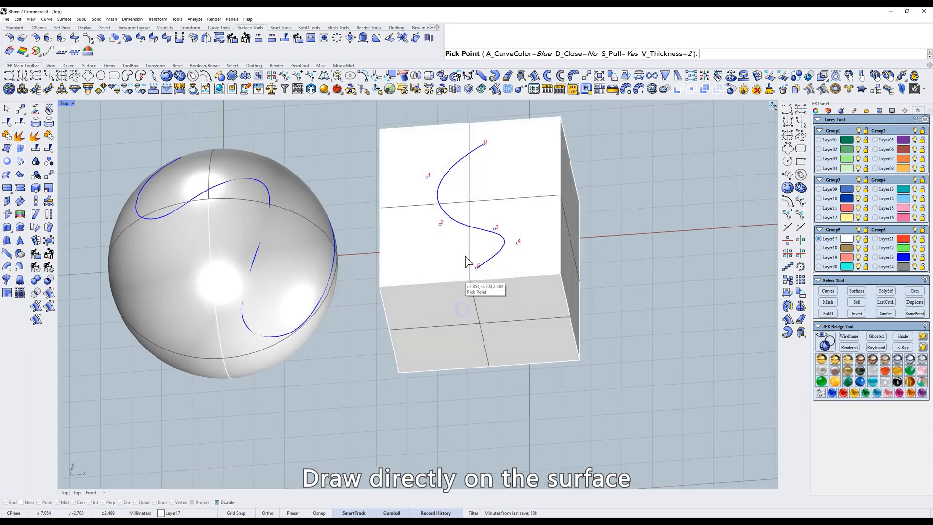
scroll(486, 262, up, 6)
click(447, 300)
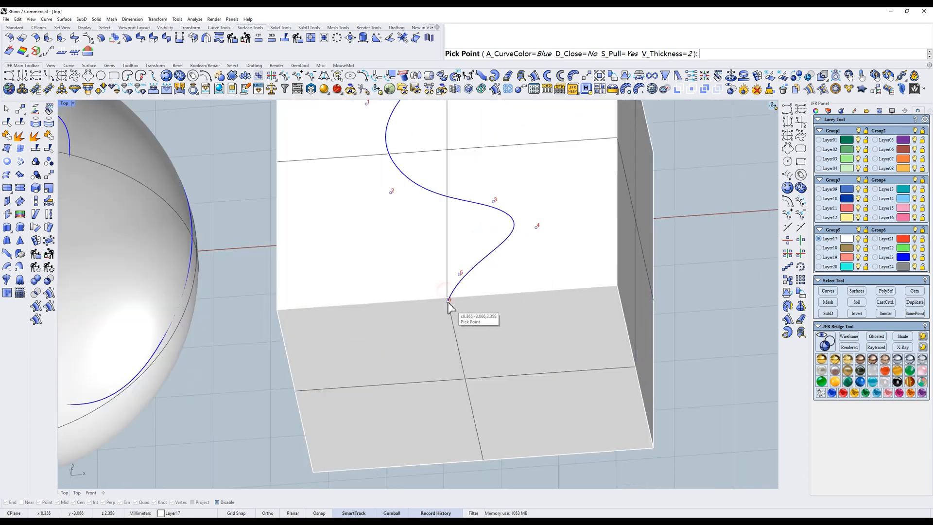
ctrl+shift+right_drag(459, 294, 509, 291)
click(491, 309)
click(496, 325)
click(497, 324)
click(496, 325)
- Continue the curve in winding bends down the box's front face and finish it
click(430, 268)
click(489, 314)
click(414, 338)
click(469, 393)
click(525, 381)
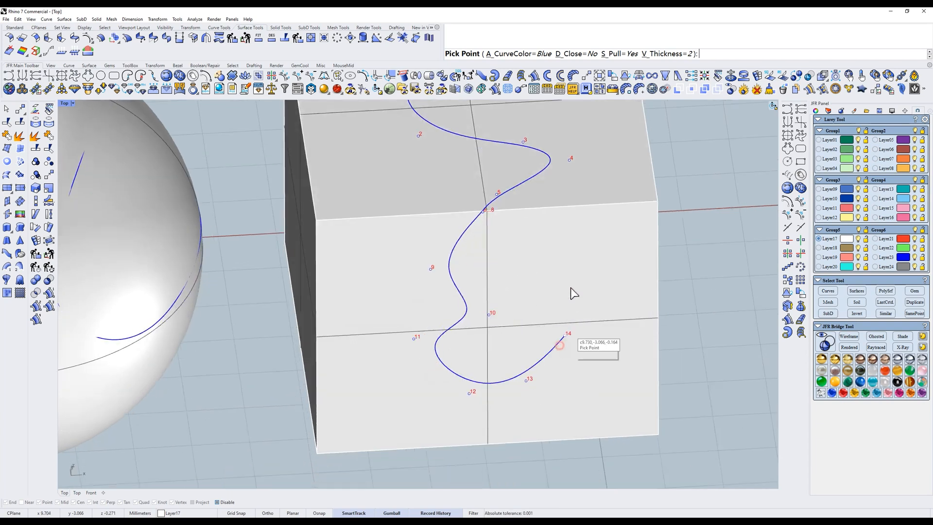
ctrl+shift+right_drag(575, 263, 518, 281)
scroll(424, 240, down, 2)
key(space)
ctrl+shift+right_drag(419, 237, 625, 319)
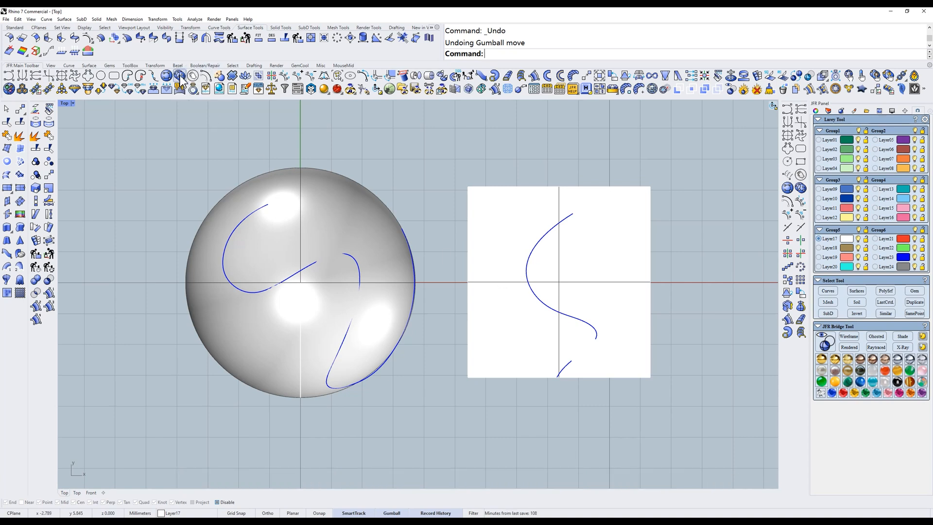
- Copy the sphere to a spot below the original sphere and the box
scroll(456, 229, down, 3)
right_drag(456, 229, 456, 198)
click(399, 202)
alt+drag(378, 213, 470, 373)
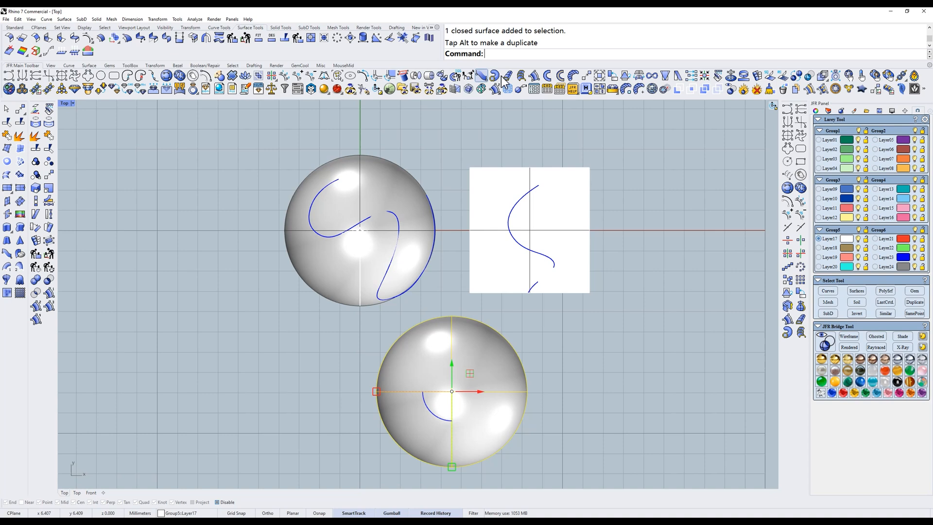
- Convert the copied sphere to a mesh with JFR Mesh Decimation, reducing it to 30%
click(453, 91)
drag(488, 245, 431, 230)
text(30)
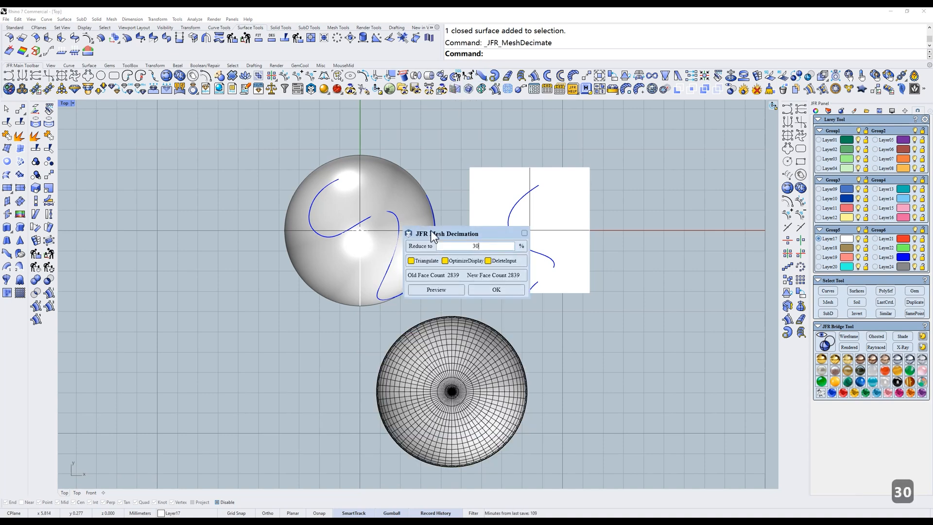
click(498, 291)
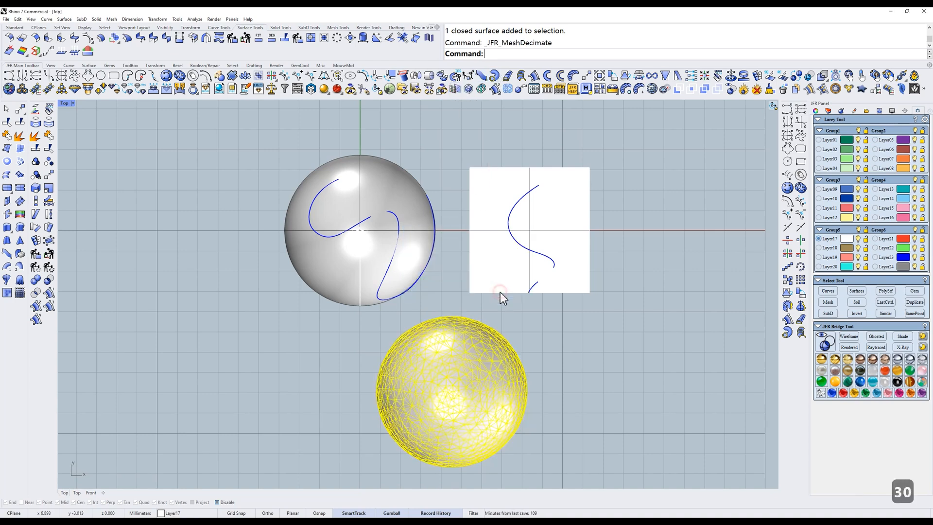
click(596, 369)
click(167, 77)
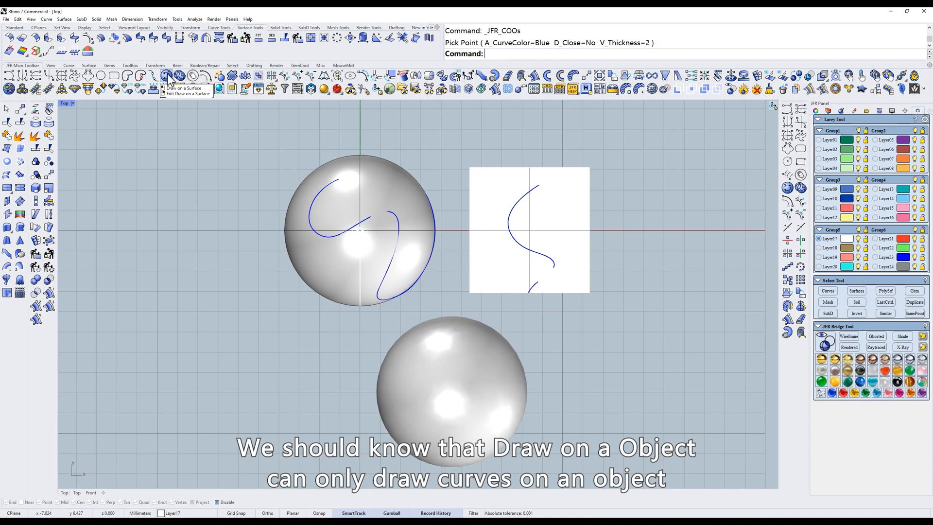
key(Escape)
key(ctrl+z)
- Start a Draw on a Surface curve on the original sphere and place its first control points down the side nearest the box
click(168, 76)
click(401, 199)
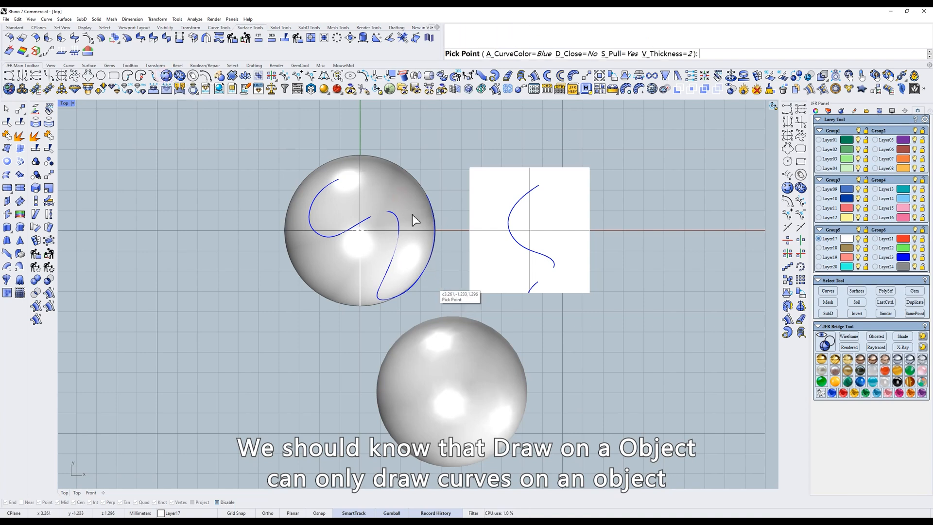
click(419, 214)
click(411, 244)
click(405, 259)
- Continue the curve in a U-bend on the sphere, placing control points through the area hidden behind the box
ctrl+shift+right_drag(453, 266, 268, 245)
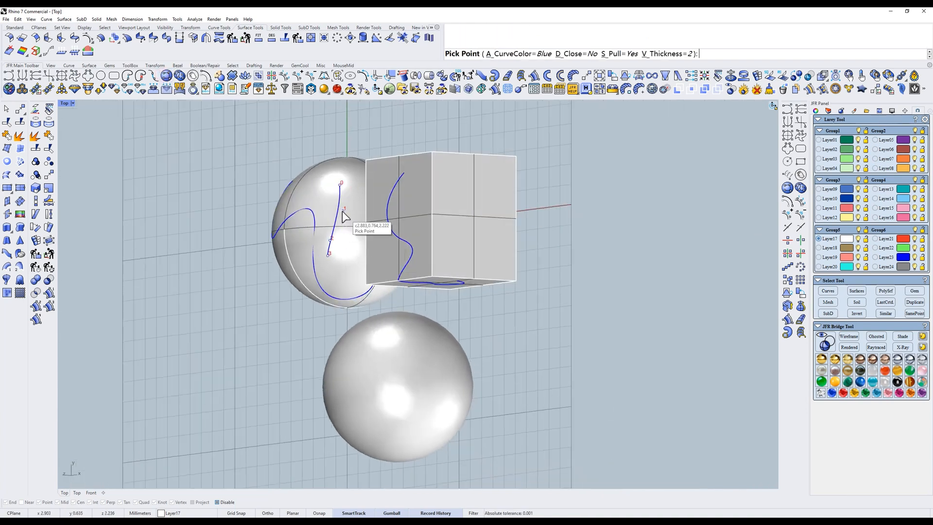
scroll(340, 218, up, 4)
click(384, 292)
click(392, 264)
click(397, 221)
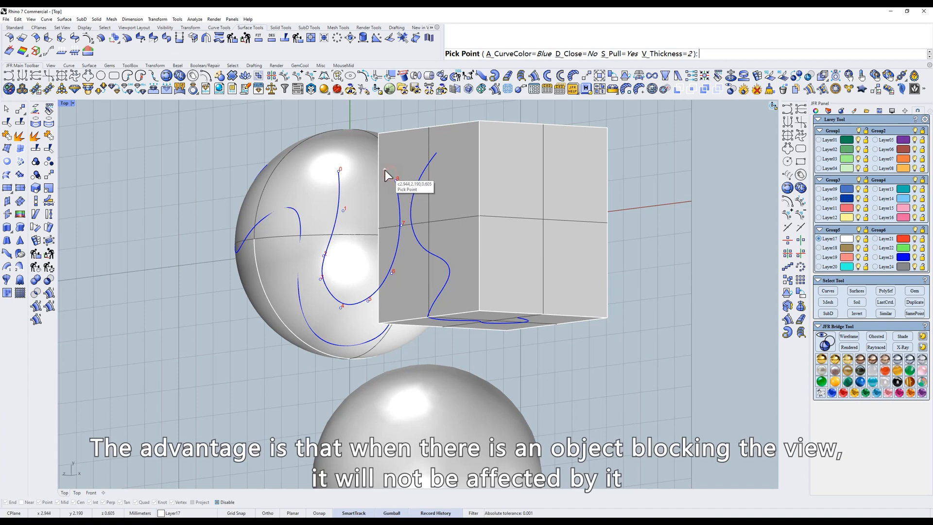
click(359, 167)
- Bend the sphere curve back down through the area covered by the box and finish it
mouse_move(410, 237)
ctrl+shift+right_down()
mouse_move(468, 209)
mouse_move(474, 220)
mouse_move(408, 224)
ctrl+shift+right_up()
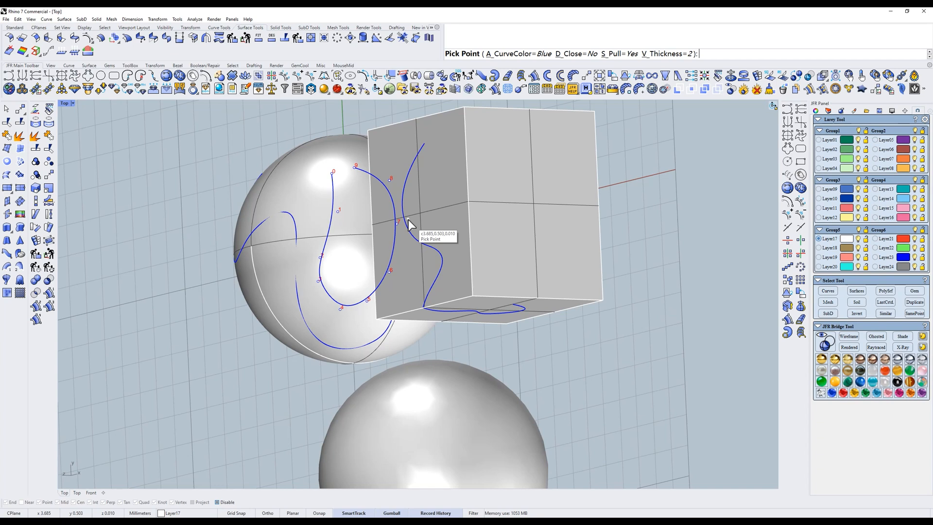
click(385, 154)
click(426, 247)
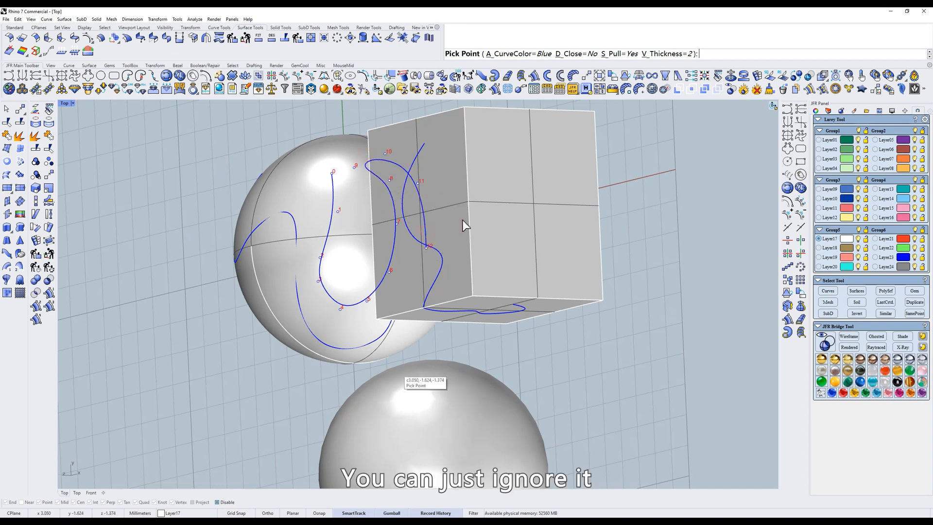
key(space)
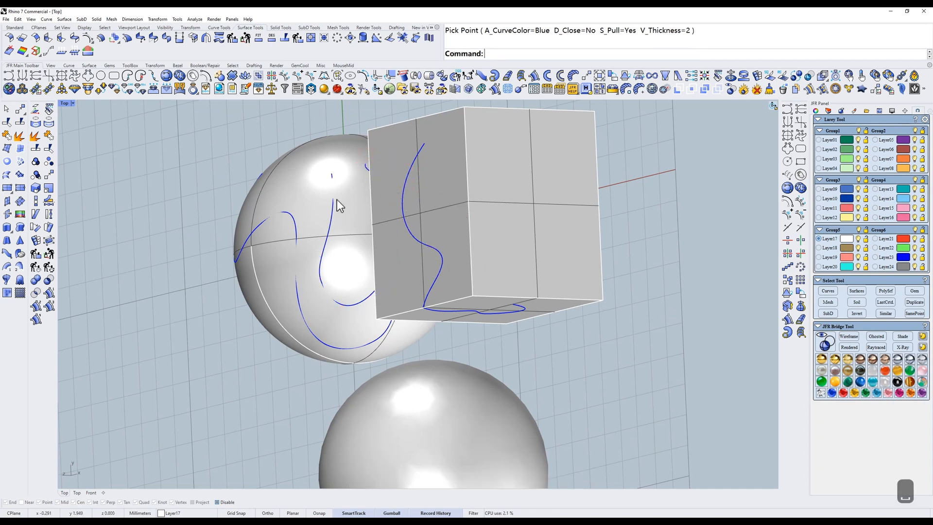
- Delete both curves on the original sphere, working from the Top view
text(t)
key(Return)
drag(239, 163, 491, 369)
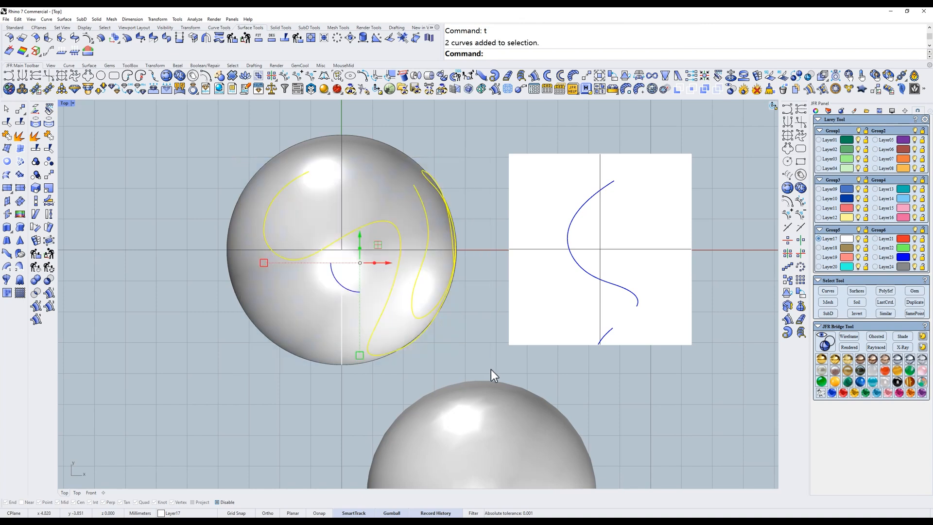
key(alt+e)
key(alt+d)
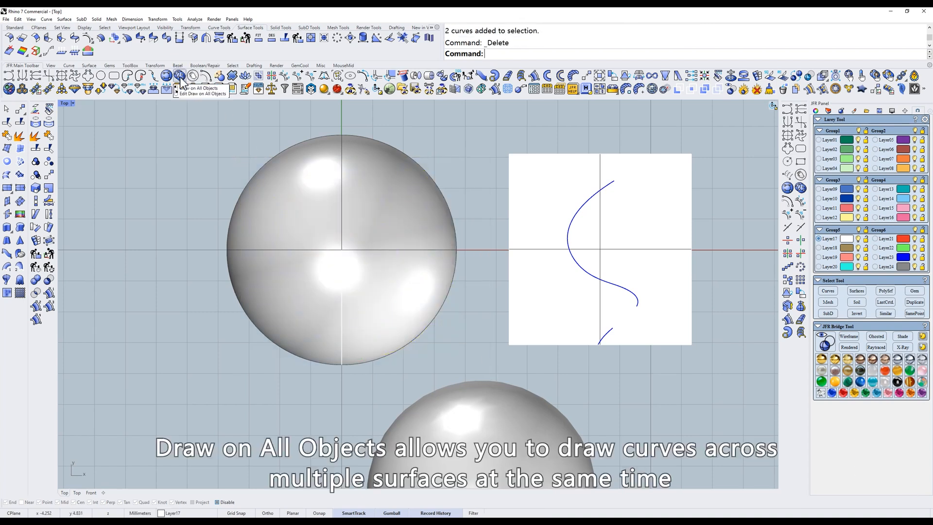
- Start a Draw on All Objects curve and place eight control points in a winding line across the original sphere to its box-facing edge
click(192, 88)
click(348, 180)
click(314, 223)
click(308, 283)
click(344, 319)
click(386, 317)
click(400, 290)
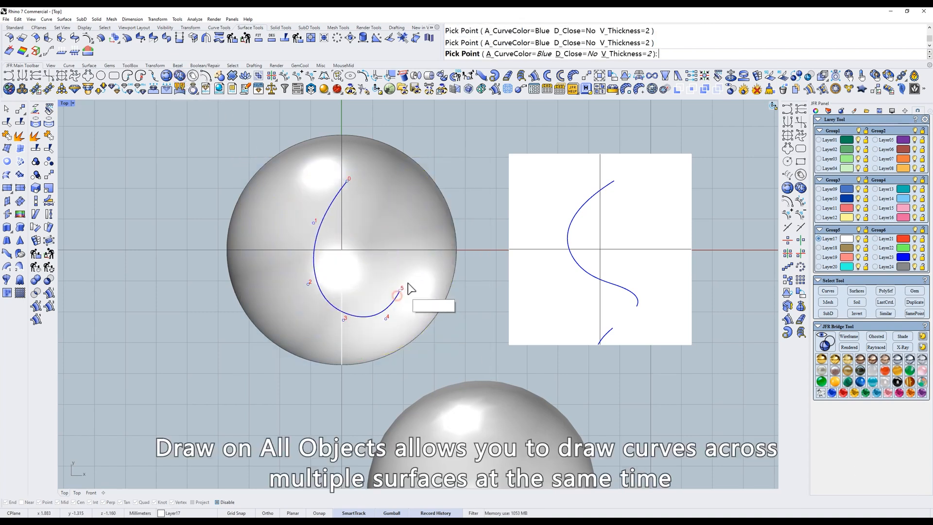
ctrl+shift+right_drag(459, 277, 416, 272)
click(416, 238)
click(428, 240)
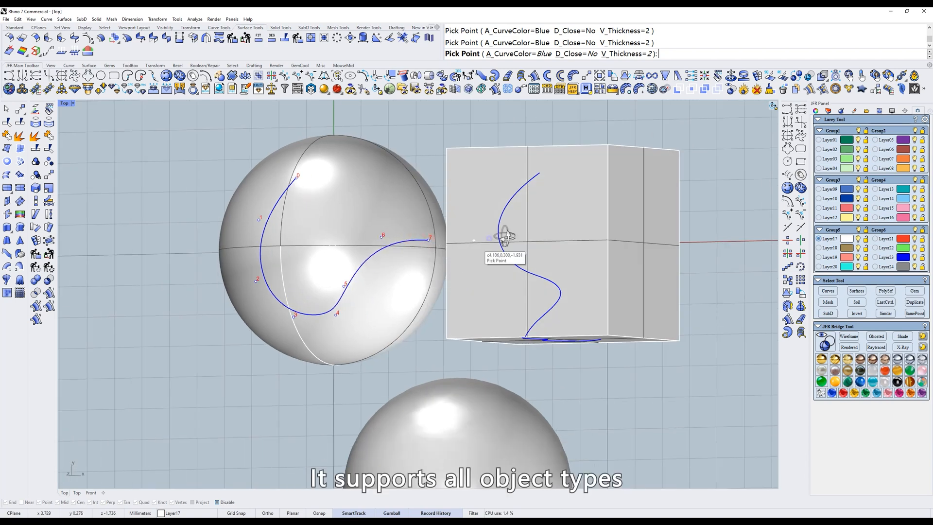
- Carry the curve from the sphere onto the box, with control points on its side and in a loop over the face with the S-curve
ctrl+shift+right_drag(506, 234, 560, 226)
ctrl+shift+right_drag(527, 268, 553, 264)
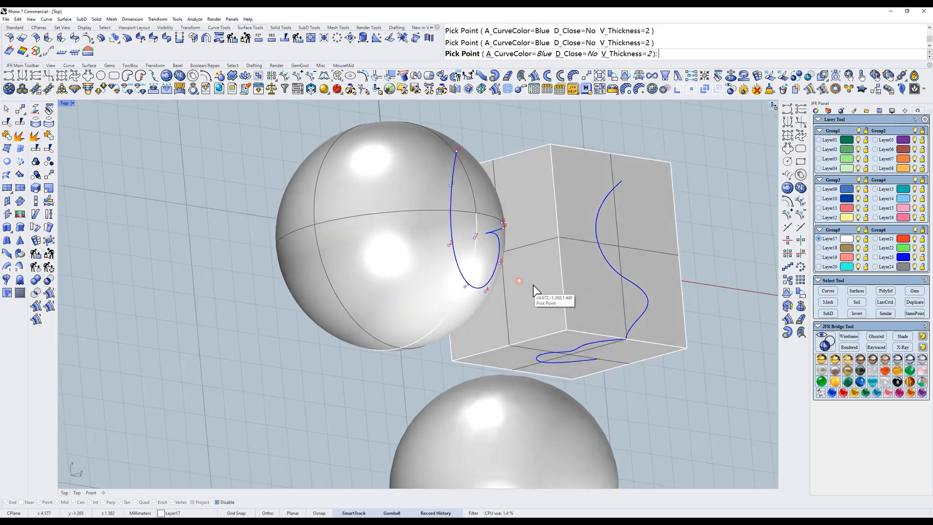
ctrl+shift+right_drag(583, 222, 520, 238)
click(560, 207)
click(594, 199)
click(623, 217)
click(638, 265)
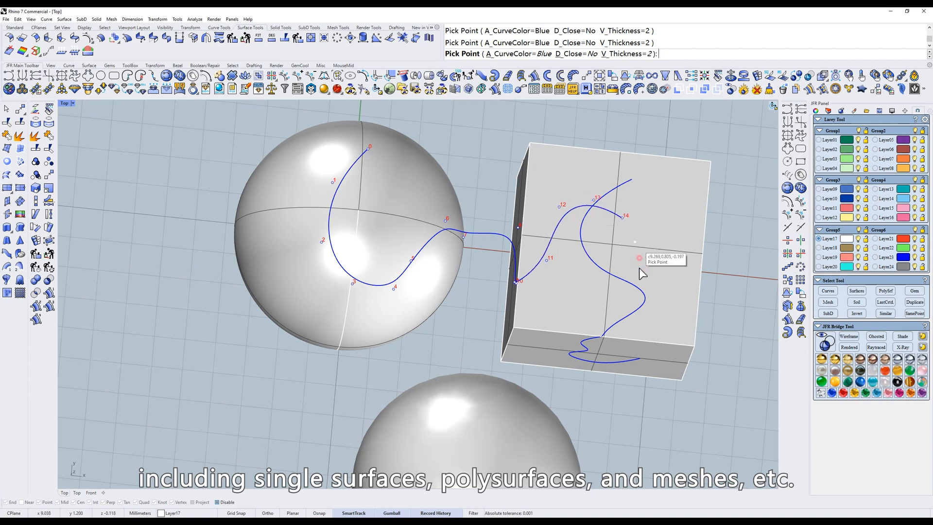
ctrl+shift+right_drag(593, 298, 539, 291)
click(526, 294)
click(503, 306)
- Extend the curve from the box onto the mesh sphere with four control points in a U-bend and finish it
mouse_move(500, 327)
ctrl+shift+right_down()
mouse_move(538, 254)
mouse_move(417, 331)
mouse_move(464, 390)
mouse_move(507, 317)
ctrl+shift+right_up()
click(346, 353)
click(373, 391)
click(406, 385)
click(429, 354)
key(space)
- Show the numbered control points of the multi-object curve and examine how it bridges the gap between sphere and box
right_drag(606, 267, 578, 341)
ctrl+shift+right_drag(578, 341, 571, 306)
scroll(572, 311, up, 3)
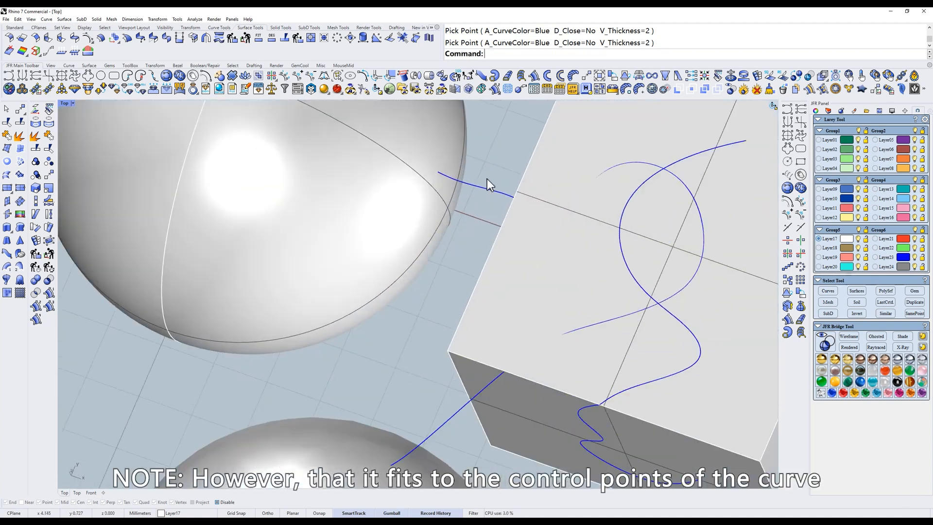
click(487, 179)
text(z)
key(space)
right_drag(485, 212, 521, 322)
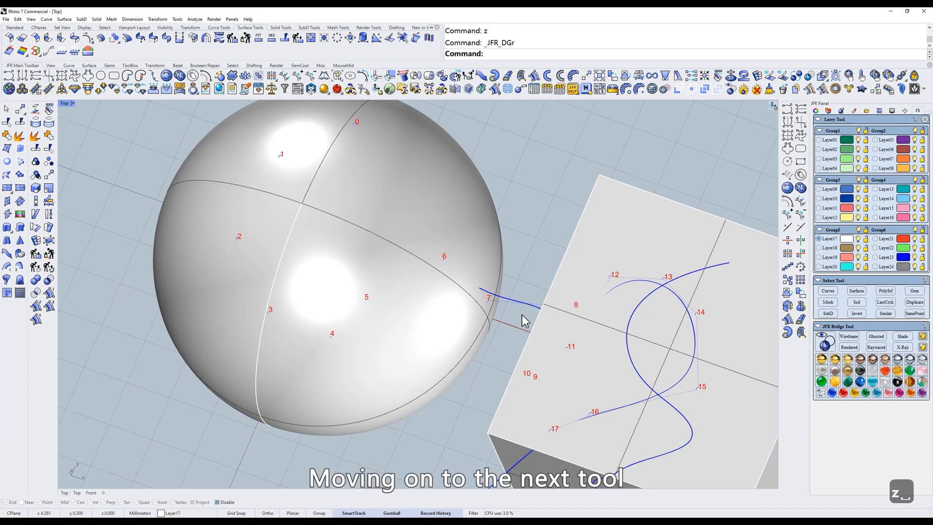
key(Escape)
text(t)
key(space)
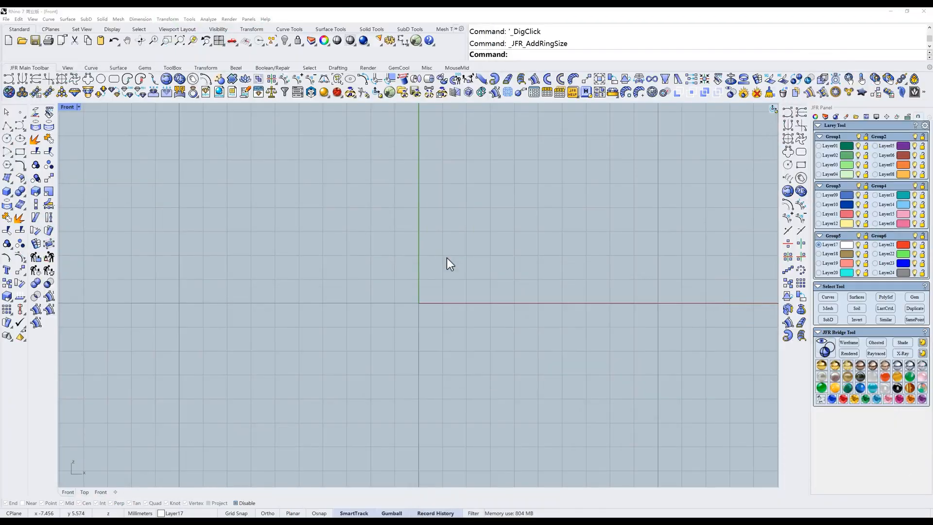
- Start a JFR Ring Size circle and set its start point to Bottom
click(447, 259)
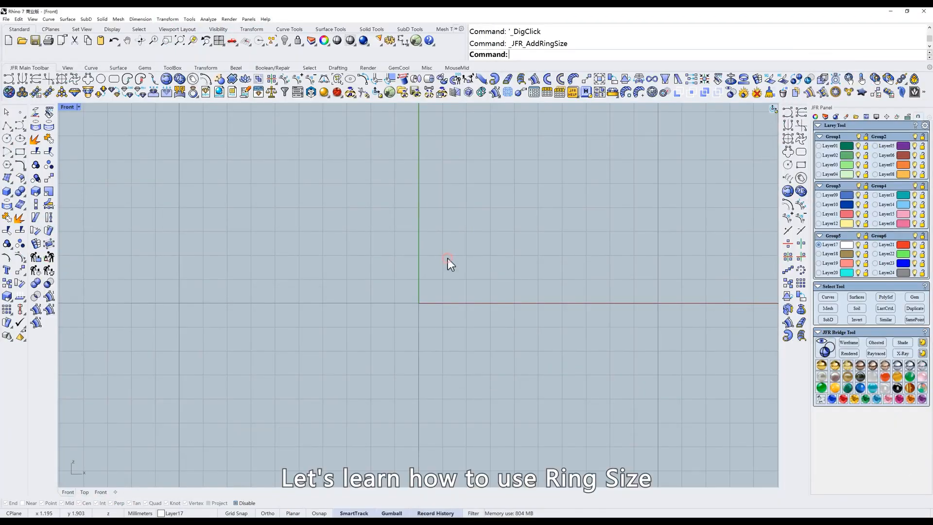
click(193, 79)
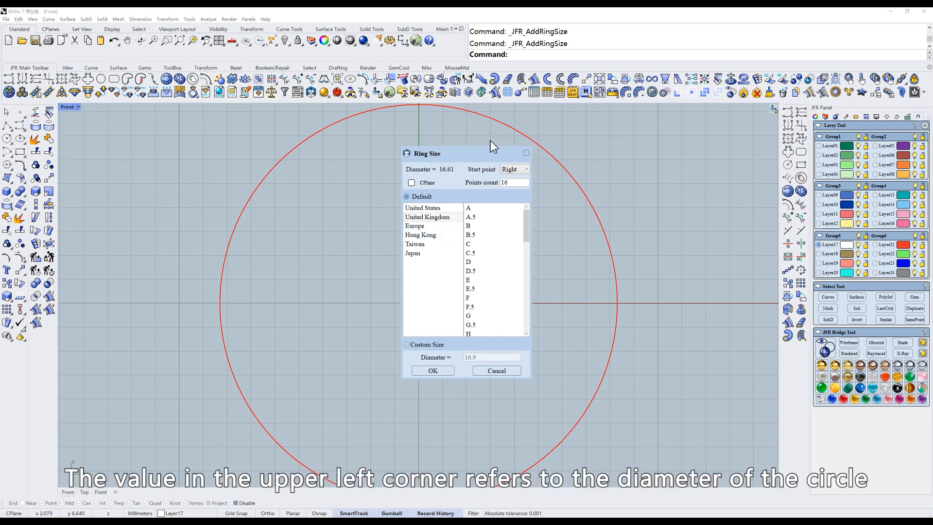
scroll(226, 229, down, 2)
right_drag(258, 236, 276, 240)
drag(447, 156, 591, 175)
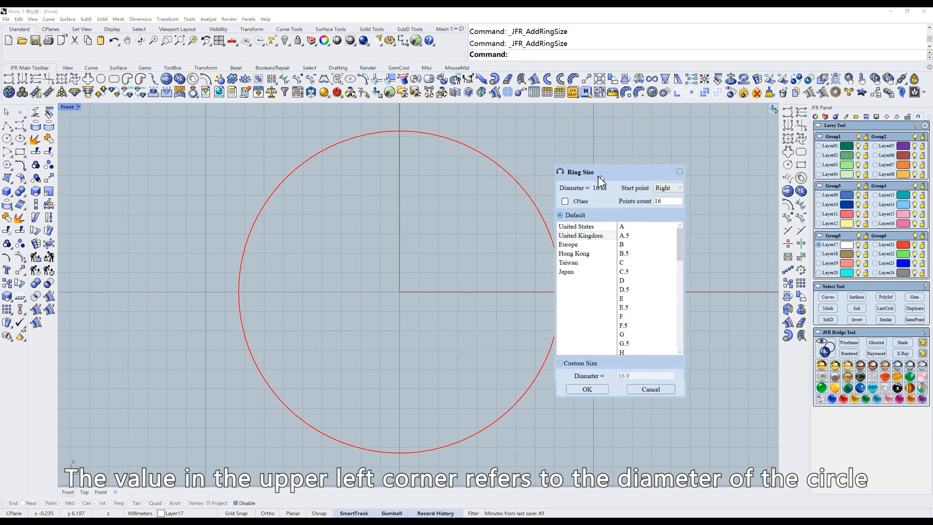
click(657, 187)
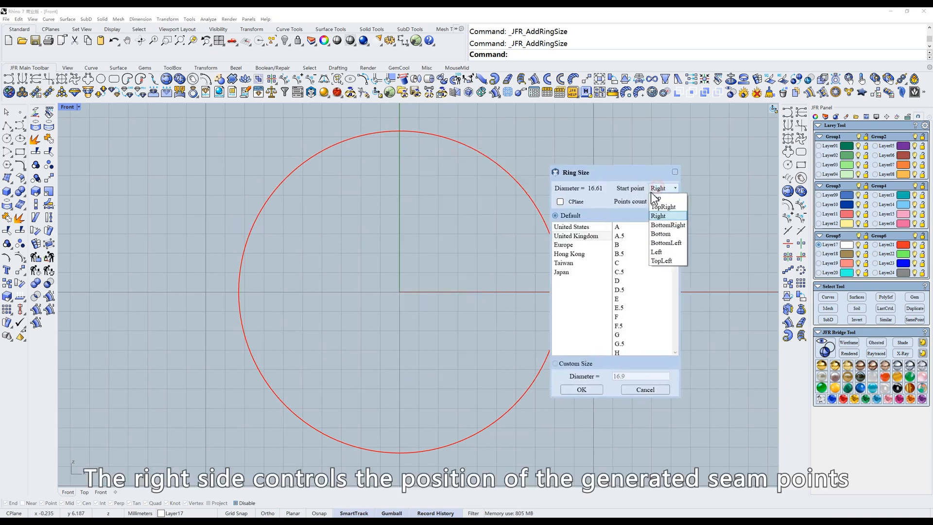
click(661, 234)
- Try the CPlane option for the ring circle in the Top view, and turn it off again
right_drag(500, 196, 436, 224)
text(t)
key(Return)
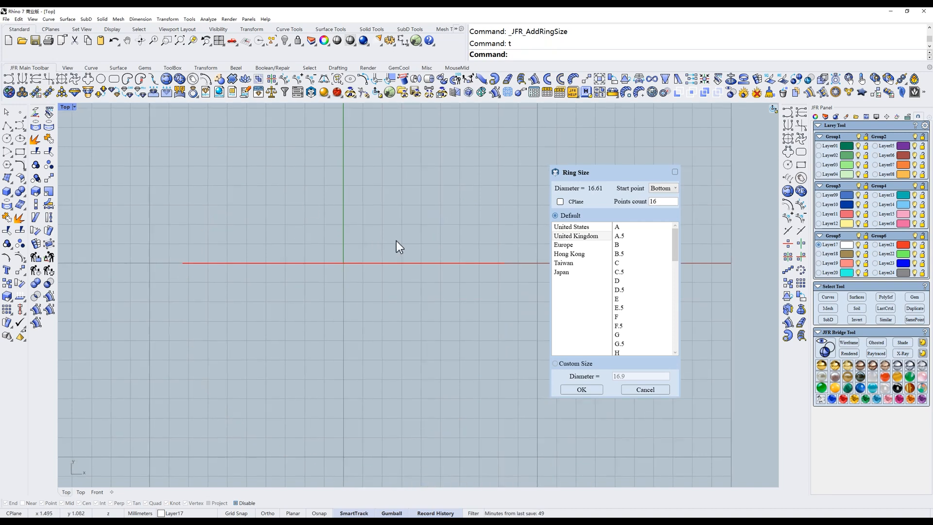
click(560, 201)
right_drag(333, 143, 345, 205)
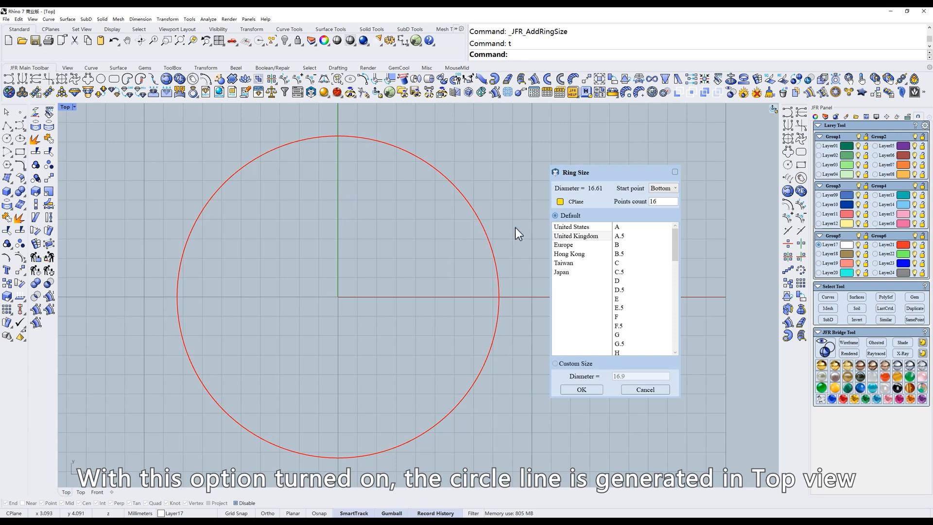
click(561, 202)
right_drag(403, 239, 396, 232)
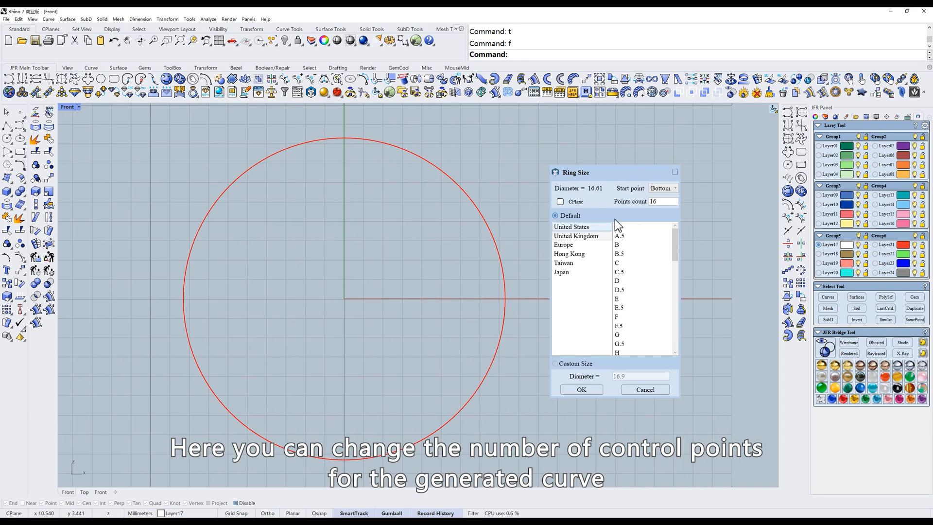
- Try lower points counts such as 5 for the ring circle, and set the count back to 16
double_click(660, 202)
text(12)
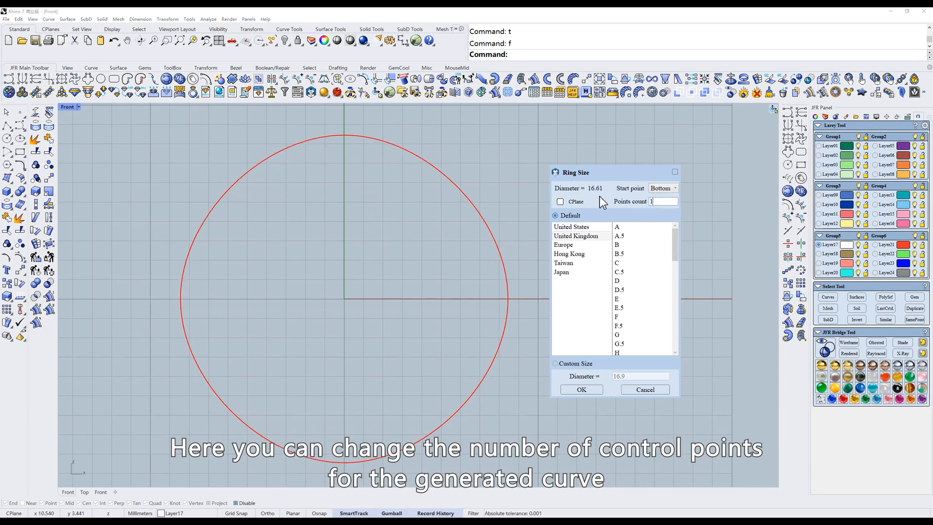
double_click(662, 202)
text(5)
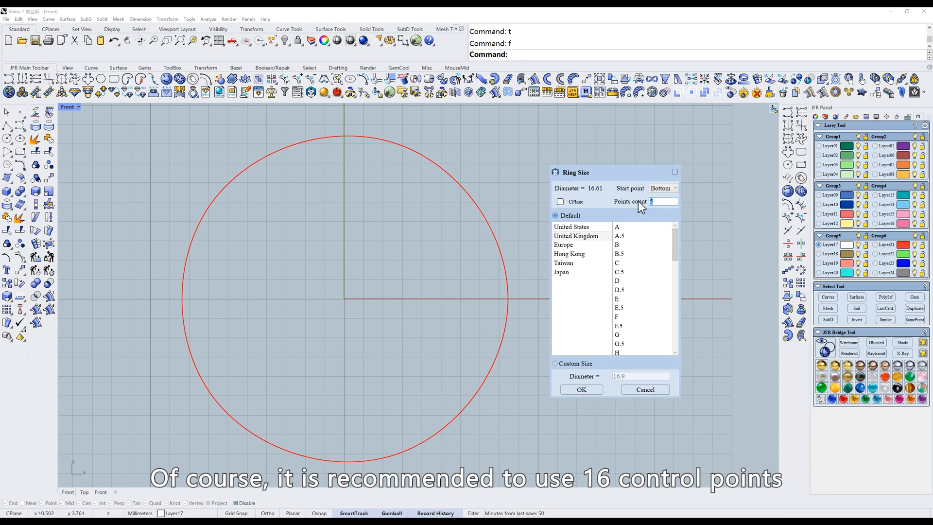
double_click(661, 202)
text(4)
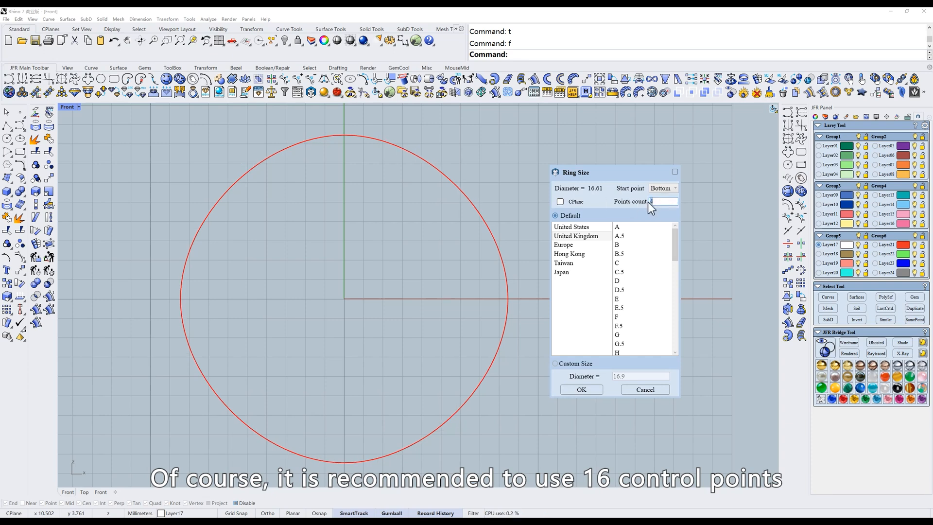
text(16)
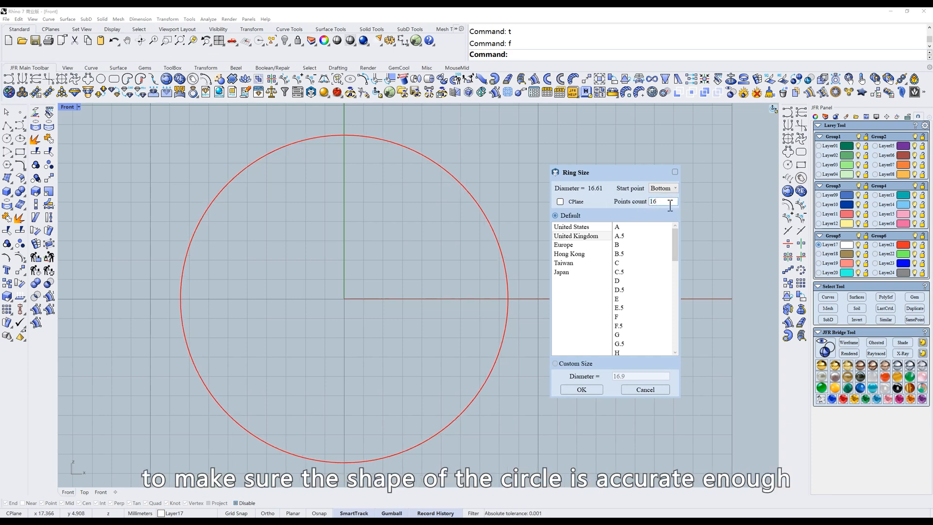
- Preview the ring circle with the United States, United Kingdom, Europe, Hong Kong and Taiwan size standards
click(572, 227)
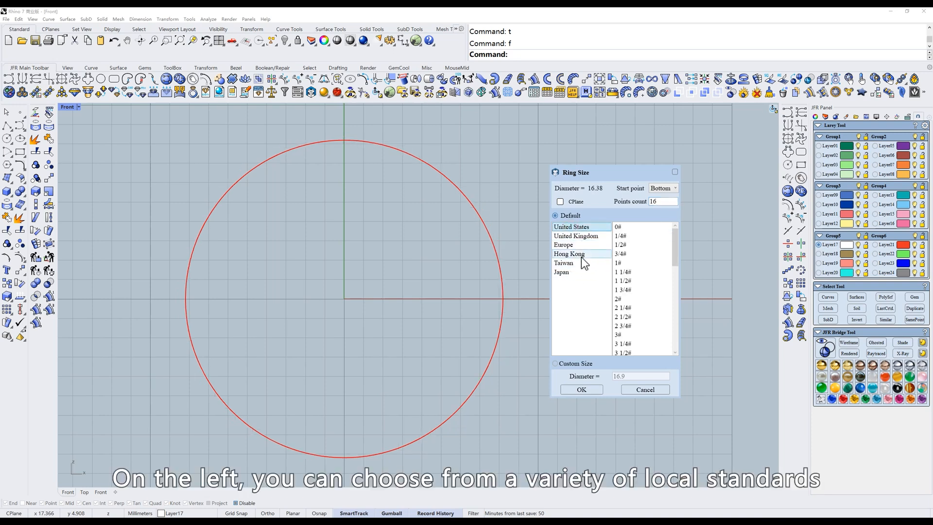
click(573, 236)
click(570, 254)
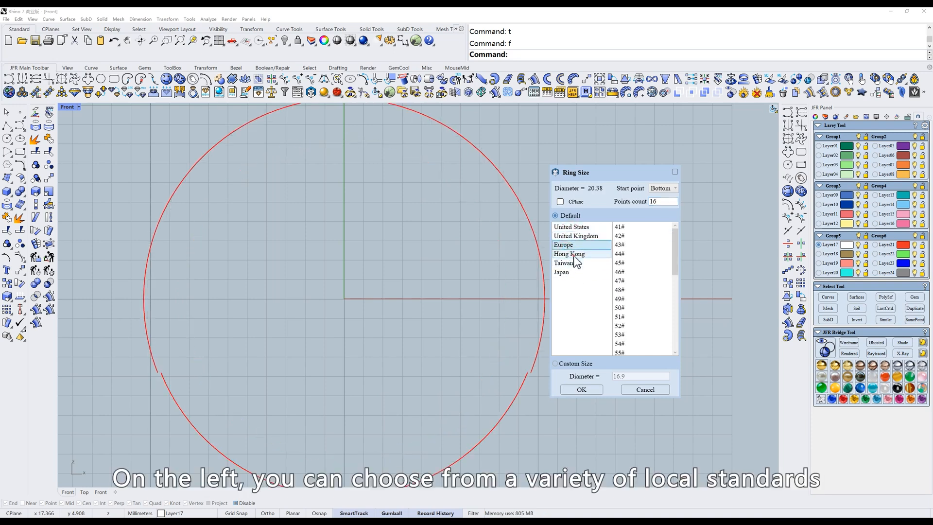
scroll(445, 249, down, 2)
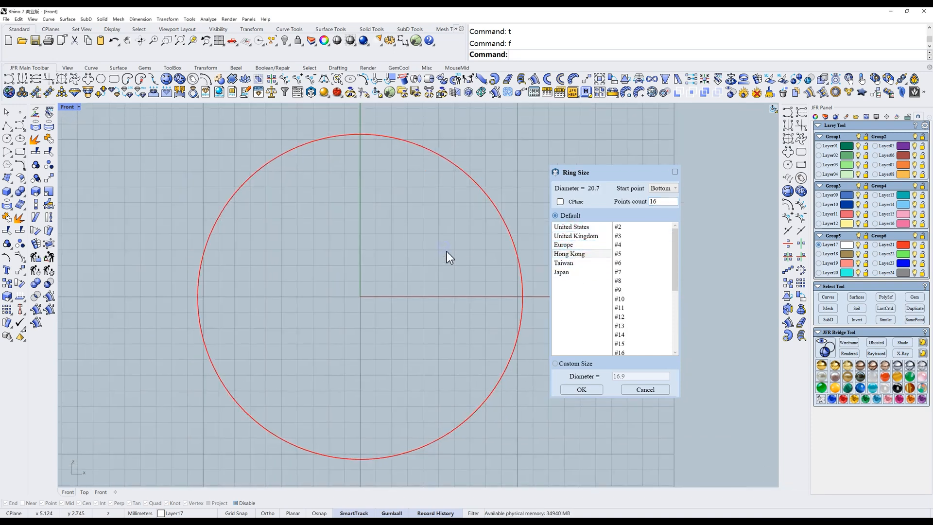
click(583, 262)
- Choose the Hong Kong ring size standard and size #17
click(578, 254)
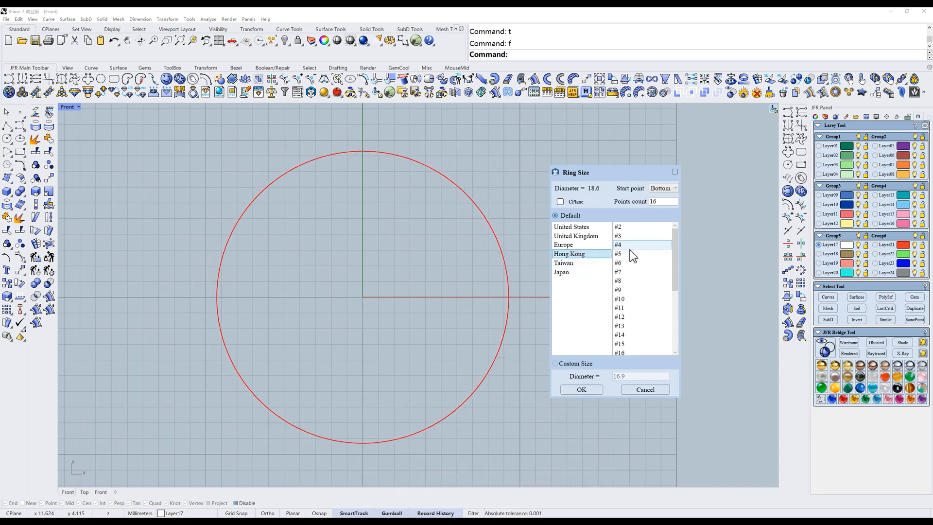
scroll(628, 276, down, 1)
click(629, 334)
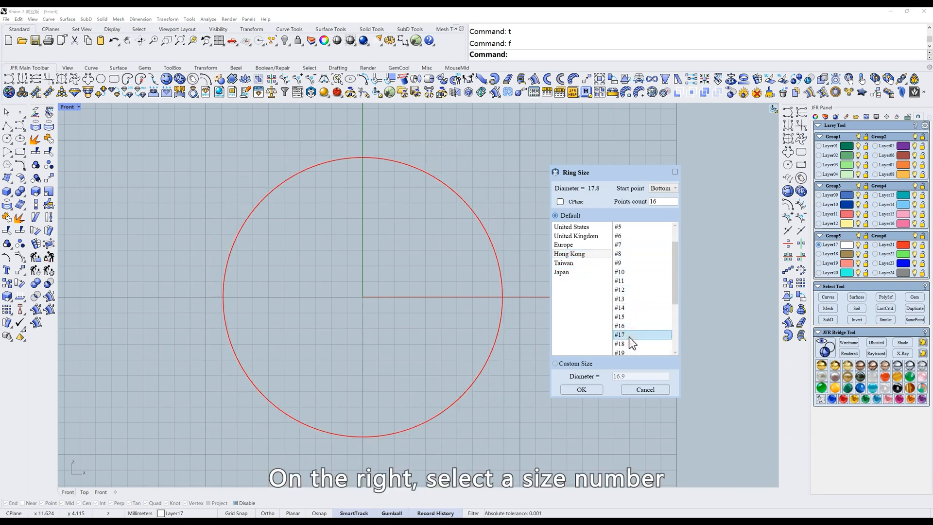
- Generate the ring circle in the selected size and display its numbered control points
click(585, 389)
click(475, 210)
click(285, 90)
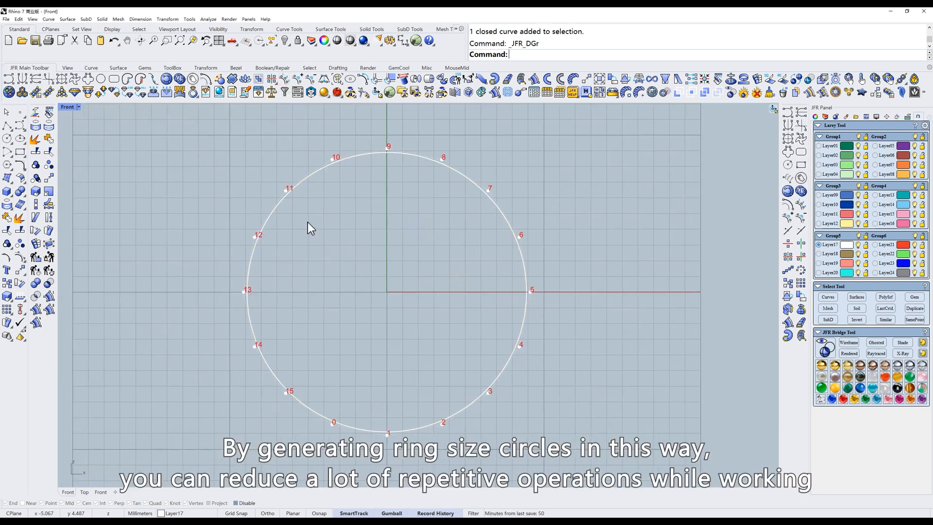
- Hide the control point numbers and delete the ring circle
key(Escape)
drag(355, 330, 169, 199)
key(Delete)
- Generate a new ring circle with a custom diameter of 18 using the Ring Size tool
click(193, 92)
click(556, 364)
double_click(628, 372)
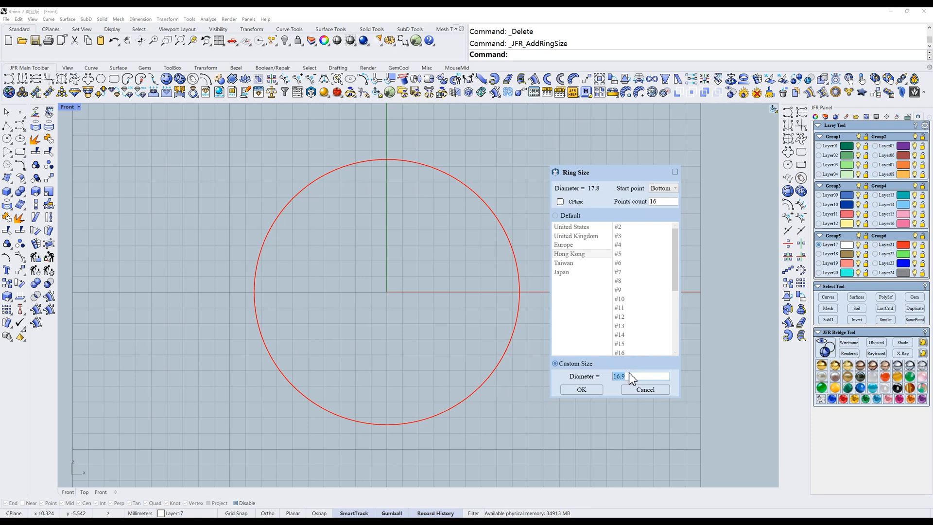
text(18)
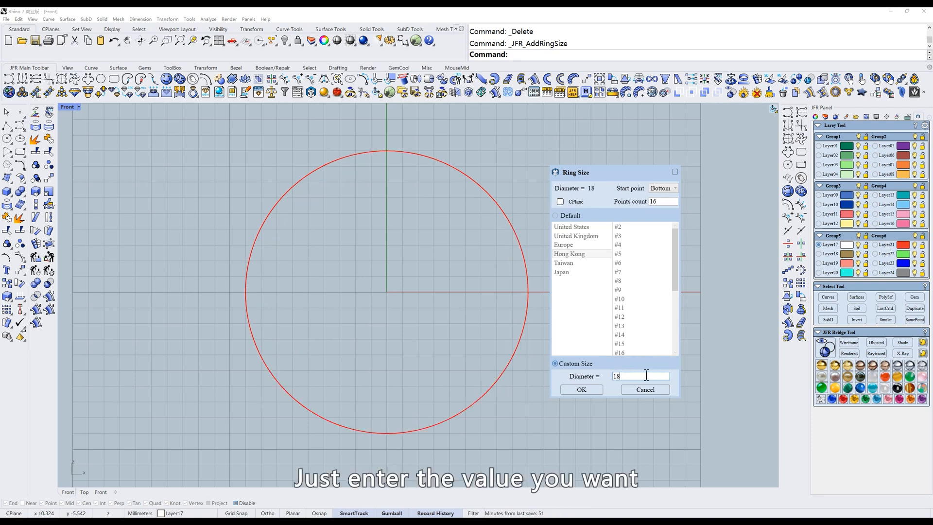
click(580, 389)
- Display the control points of the custom ring circle and hide them again
drag(577, 386, 442, 331)
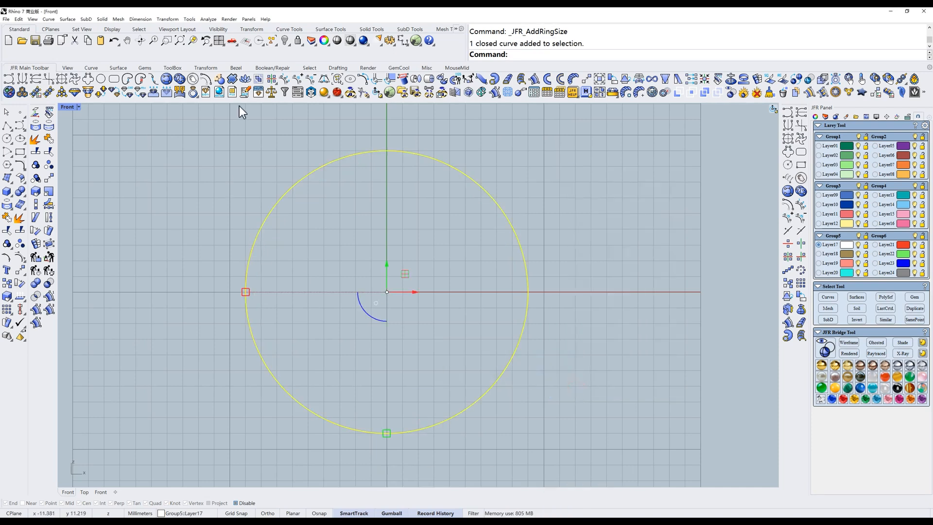
click(284, 83)
key(Escape)
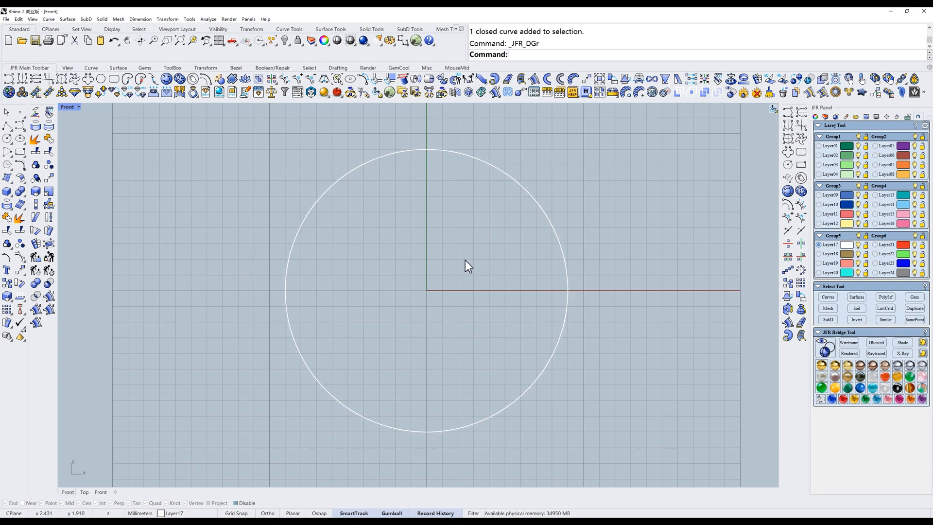
- Offset the ring circle outward by about 1.87 mm with the JFR curve offset tool, setting the distance freehand
click(206, 83)
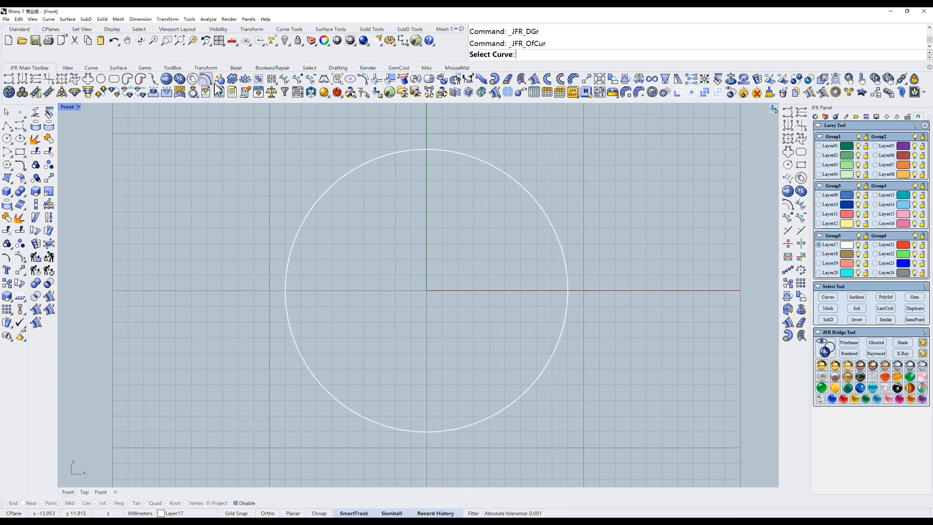
drag(494, 124, 406, 218)
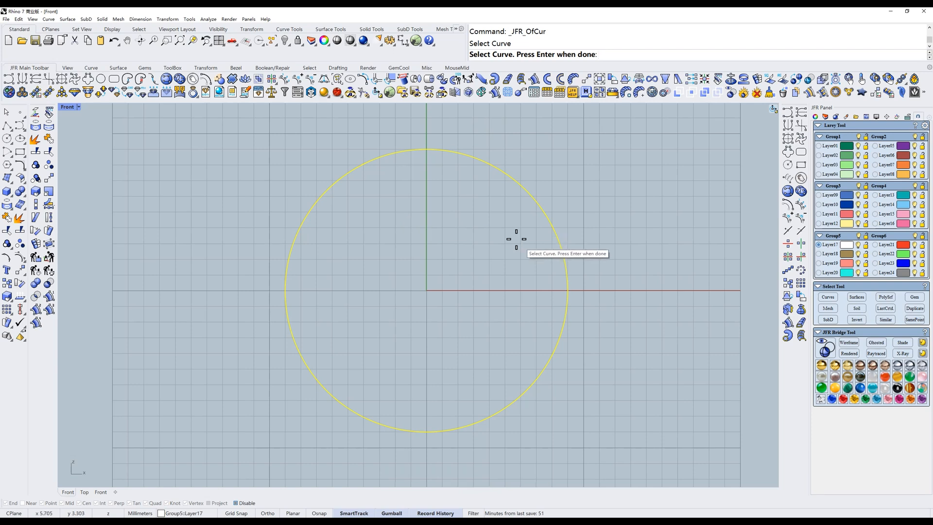
key(Return)
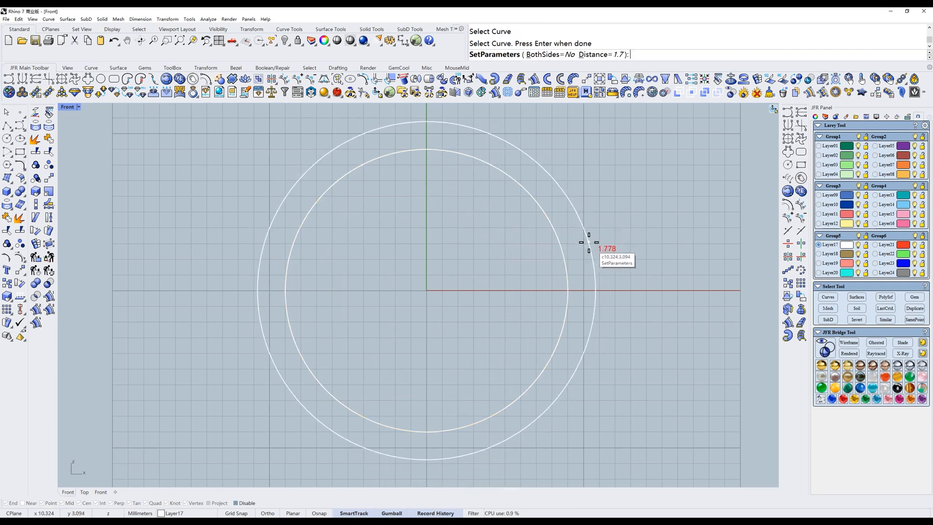
click(589, 242)
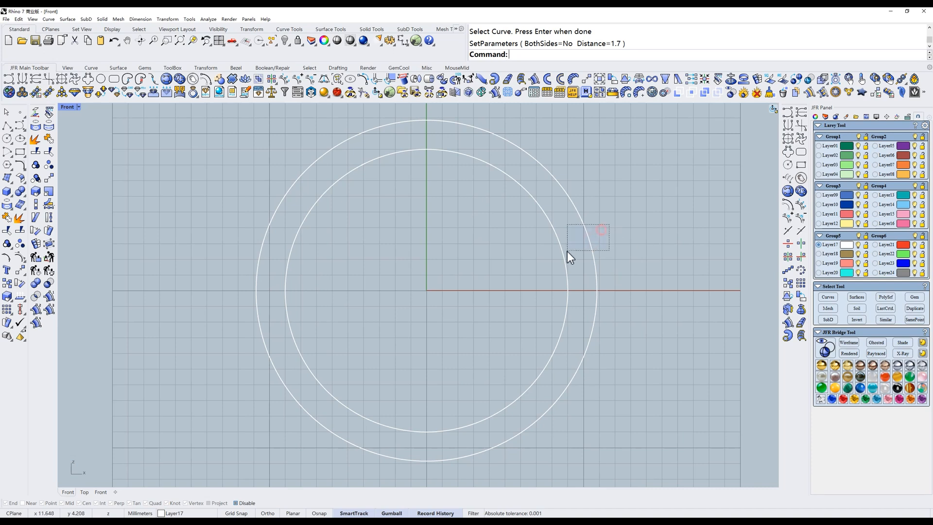
- Check the control points of both concentric circles and delete the outer offset circle
drag(567, 252, 567, 251)
drag(610, 184, 467, 239)
click(284, 79)
click(552, 185)
key(Delete)
- Offset the ring circle outward by exactly 1.8 mm, previewing the BothSides option before turning it off
click(319, 198)
click(206, 79)
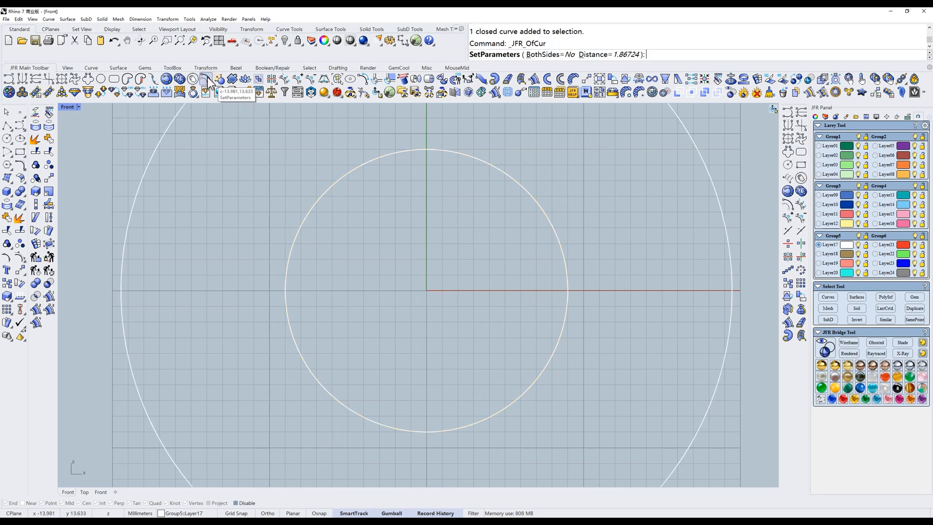
click(550, 55)
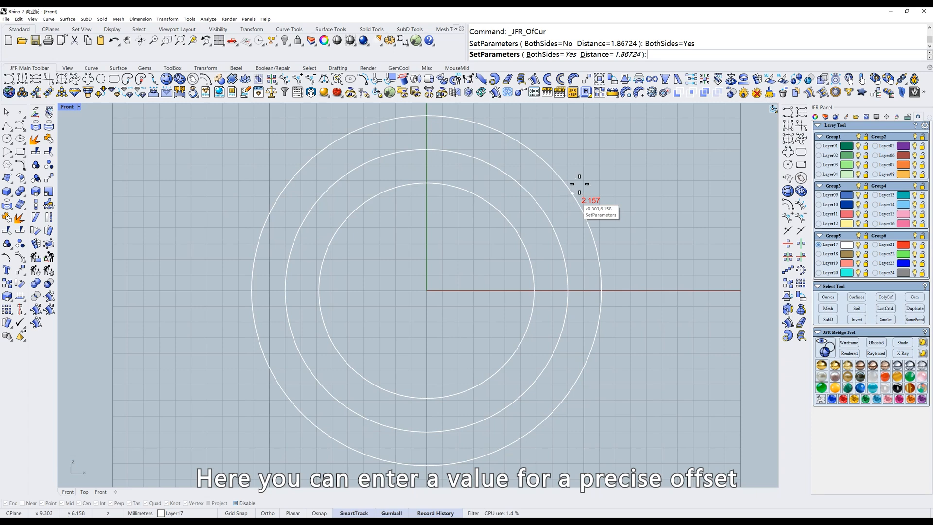
click(597, 54)
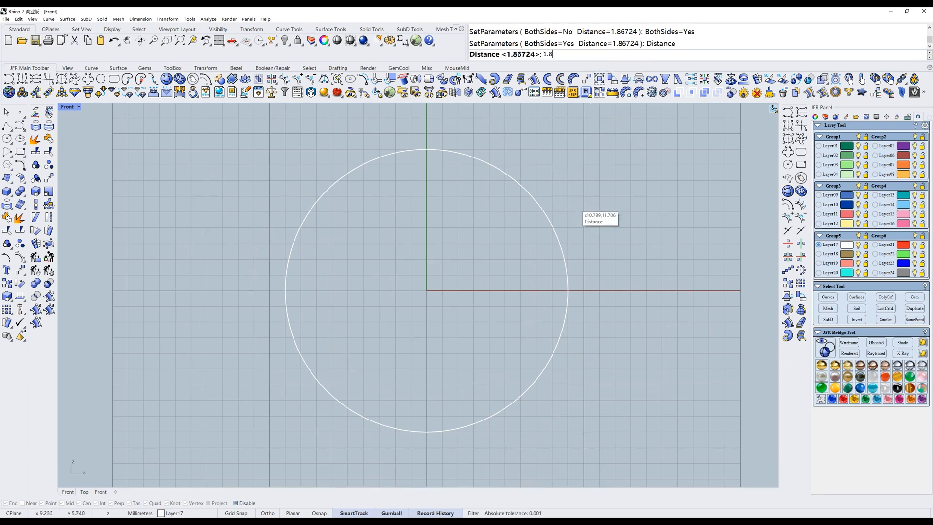
text(1.8)
key(Return)
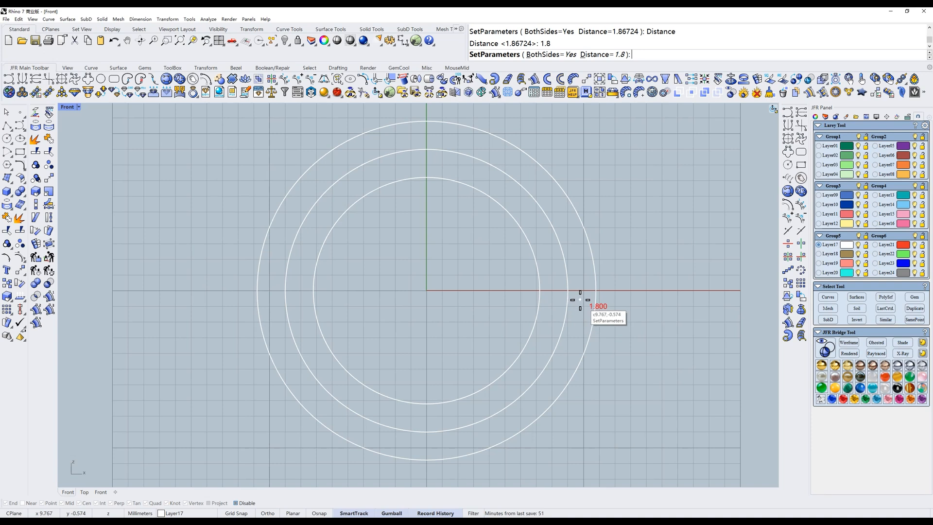
click(554, 54)
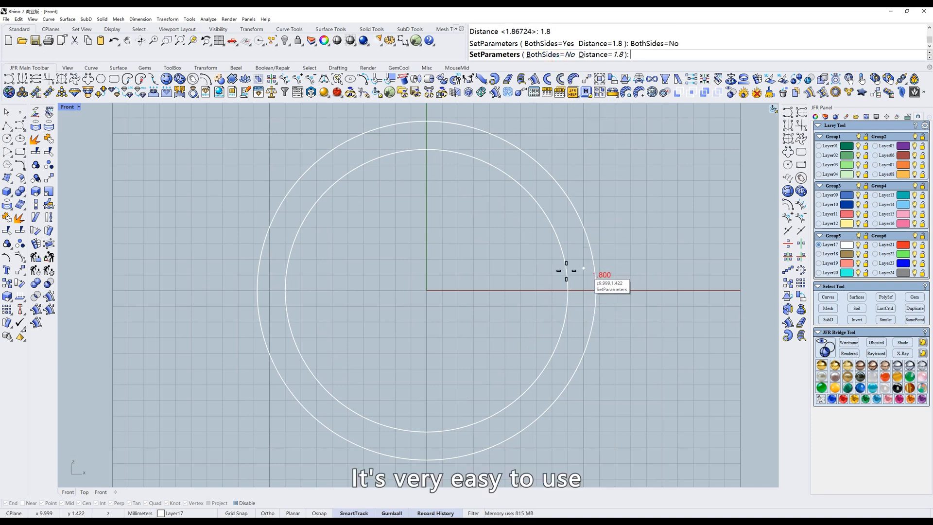
click(598, 272)
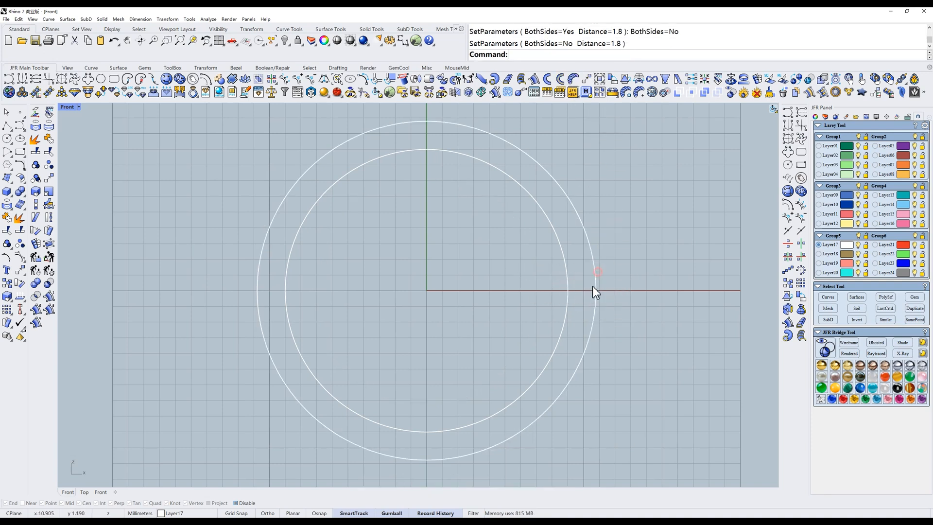
- Display the numbered control points of the ring circle and its outer offset to compare them
drag(641, 227, 405, 151)
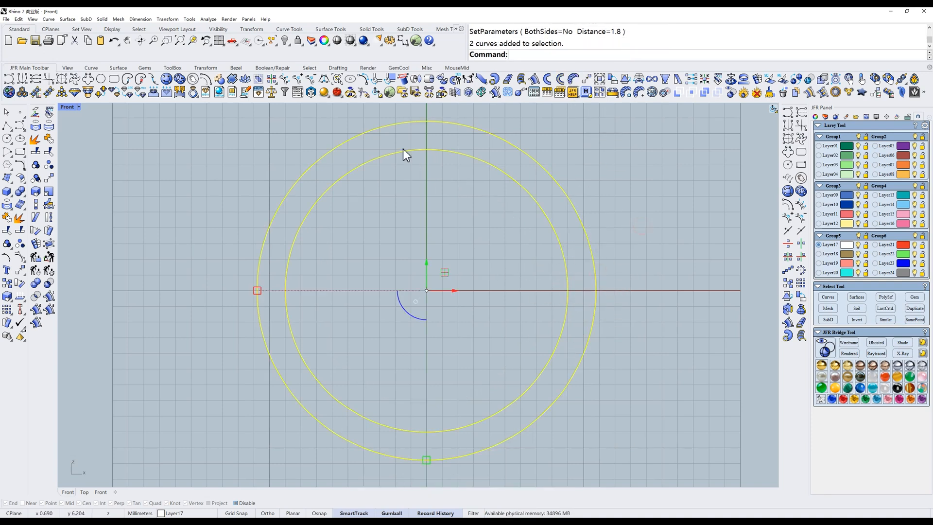
click(287, 82)
click(366, 240)
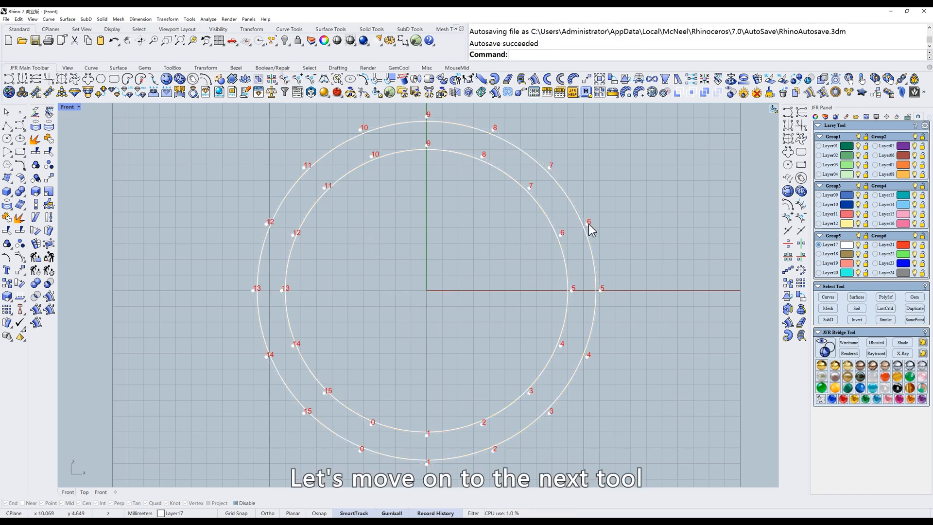
ctrl+shift+right_drag(610, 273, 600, 249)
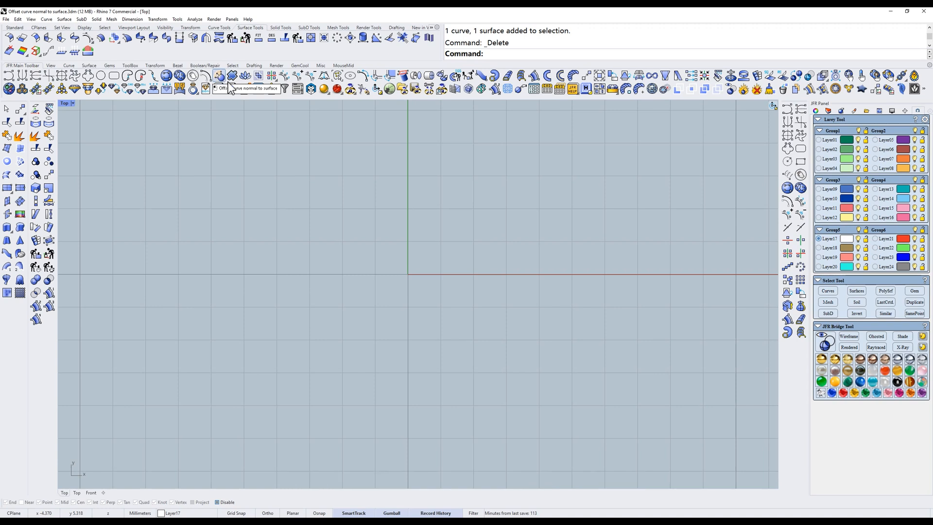
- Create a sphere centred on the world origin (0,0,0) in the Top view
right_click(440, 218)
text(W0,0,0)
key(Return)
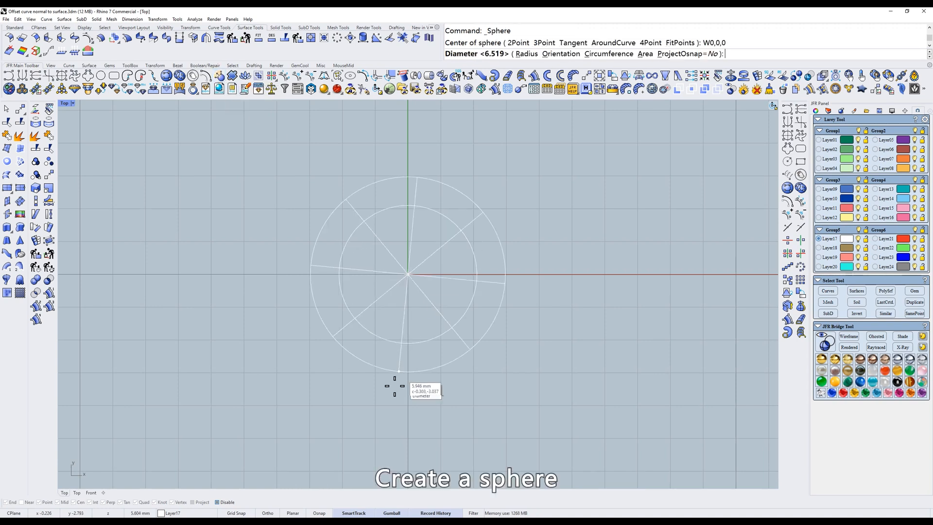
click(394, 395)
scroll(429, 279, up, 2)
right_drag(429, 279, 453, 312)
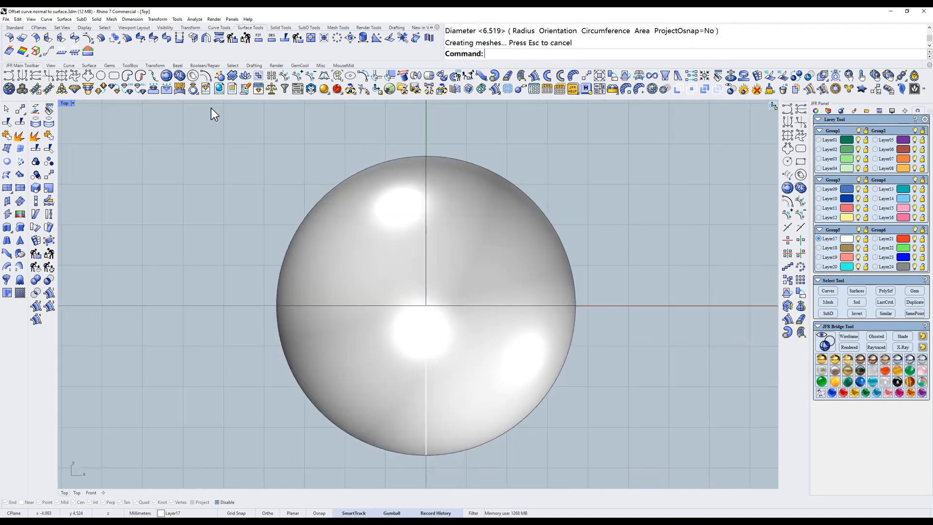
- Draw a smooth curve through points around the sphere's top with the curve-on-object tool, and close it with D_Close=Yes
click(189, 92)
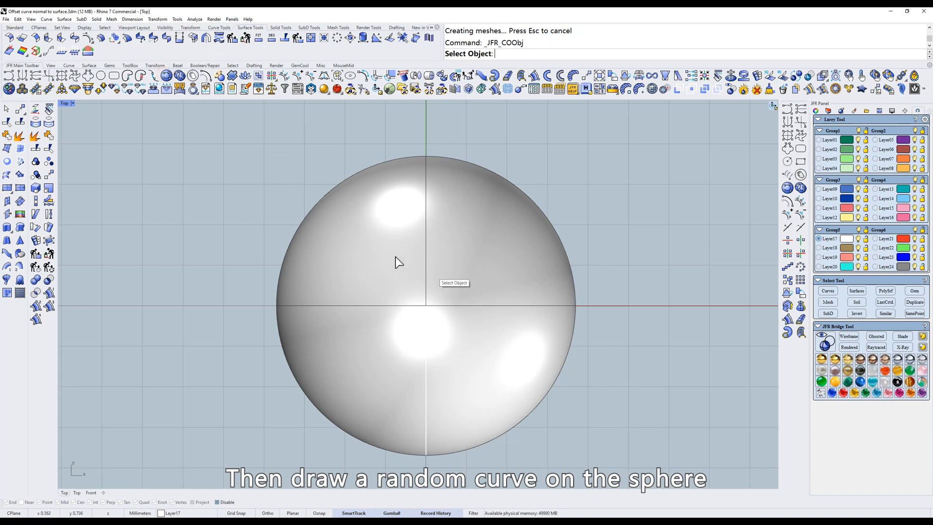
click(395, 259)
click(483, 354)
click(417, 369)
click(367, 312)
click(397, 263)
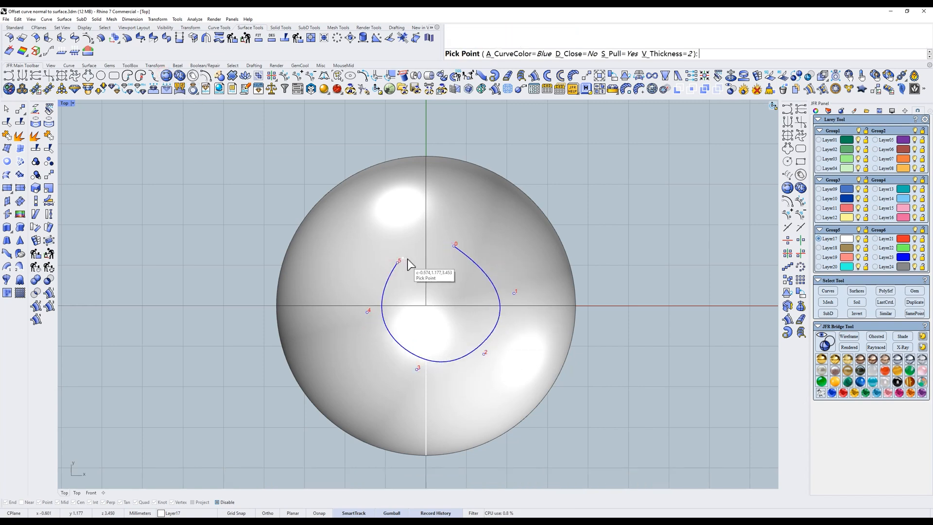
scroll(406, 258, up, 4)
text(d)
key(Return)
drag(524, 405, 529, 409)
right_click(518, 359)
scroll(516, 355, down, 4)
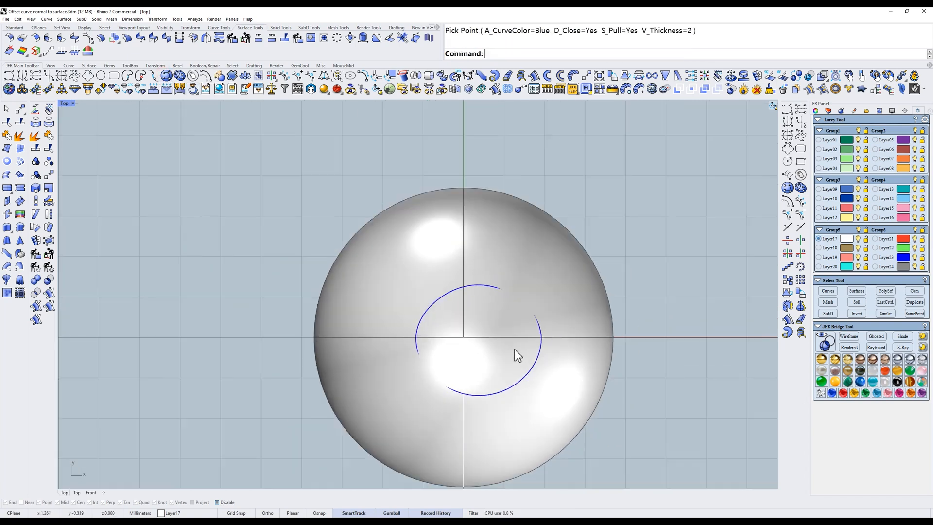
- Preview an offset of the closed curve normal to the surface, with the sphere as the fitting object
ctrl+shift+right_drag(515, 349, 514, 243)
right_drag(502, 145, 485, 223)
scroll(483, 204, up, 4)
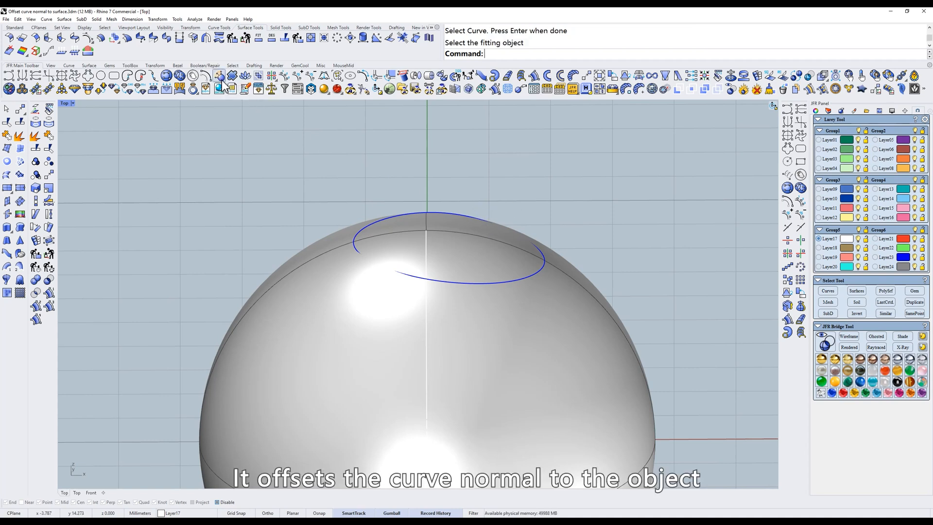
click(222, 78)
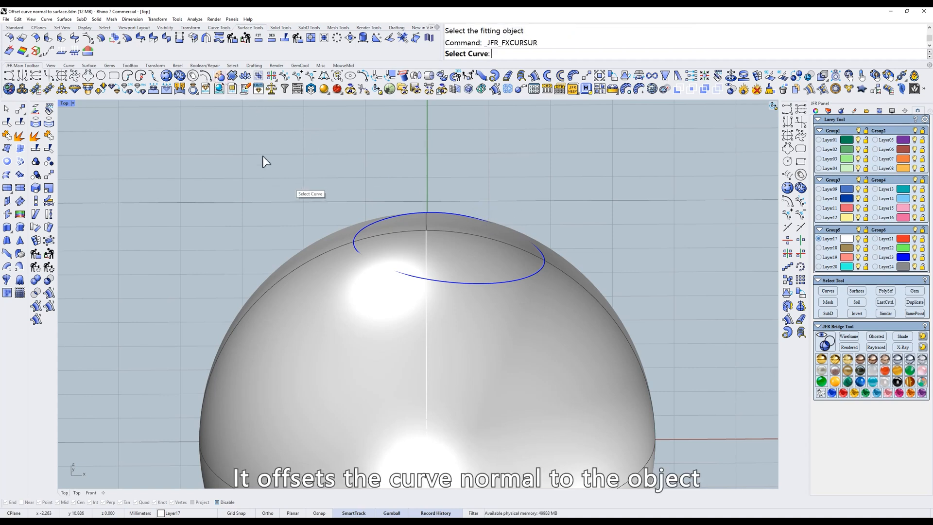
drag(290, 148, 594, 331)
key(Return)
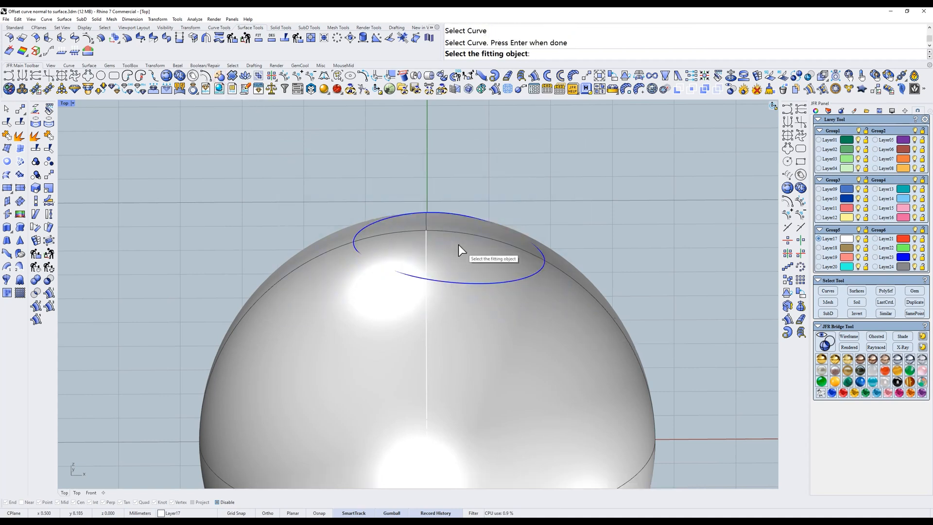
click(458, 243)
mouse_move(533, 239)
ctrl+shift+right_down()
mouse_move(528, 256)
mouse_move(546, 279)
mouse_move(537, 232)
mouse_move(535, 246)
ctrl+shift+right_up()
scroll(545, 279, up, 4)
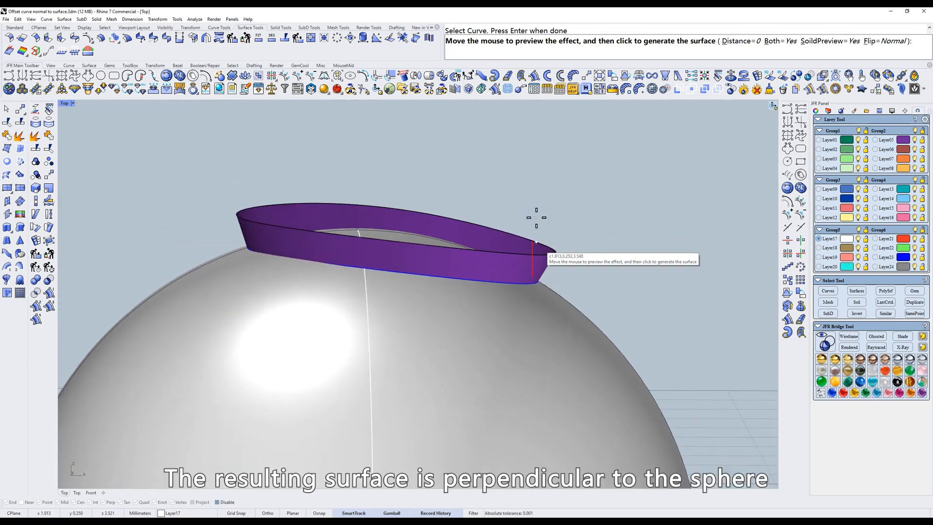
- Mark the slanted sides of the previewed surface with red arrows in a screen capture, and discard the capture
key(F1)
mouse_move(121, 106)
mouse_down()
mouse_move(666, 407)
mouse_move(674, 452)
mouse_up()
click(536, 461)
drag(533, 294, 572, 242)
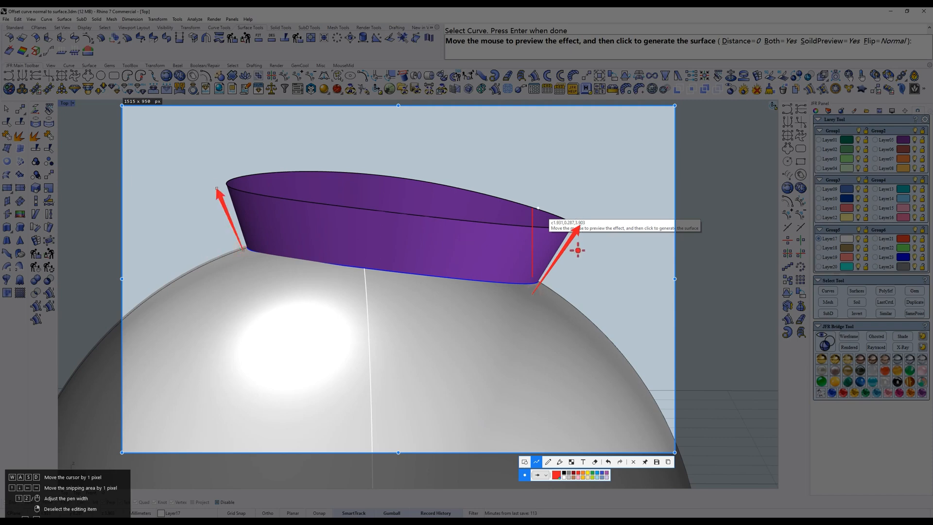
key(Escape)
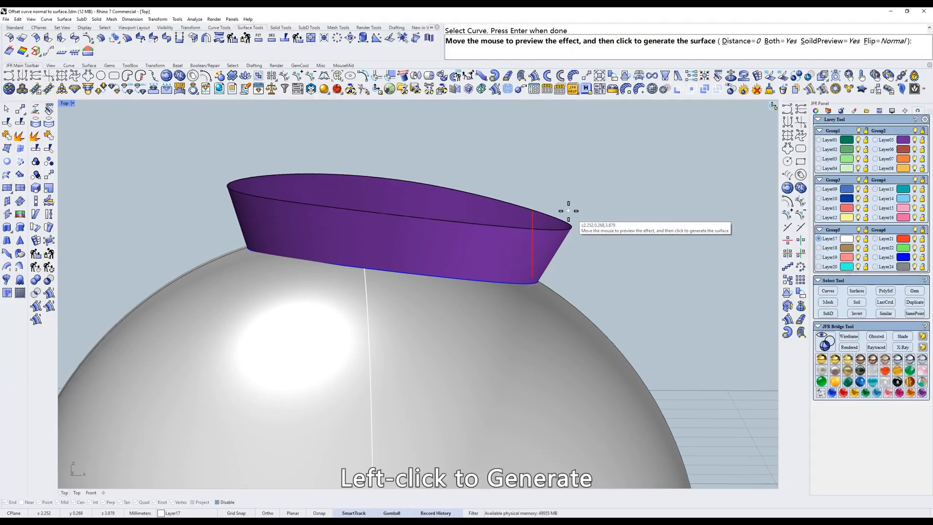
- Generate the surface perpendicular to the sphere along the curve, and inspect it in wireframe display
click(585, 199)
scroll(567, 208, down, 2)
drag(601, 188, 481, 215)
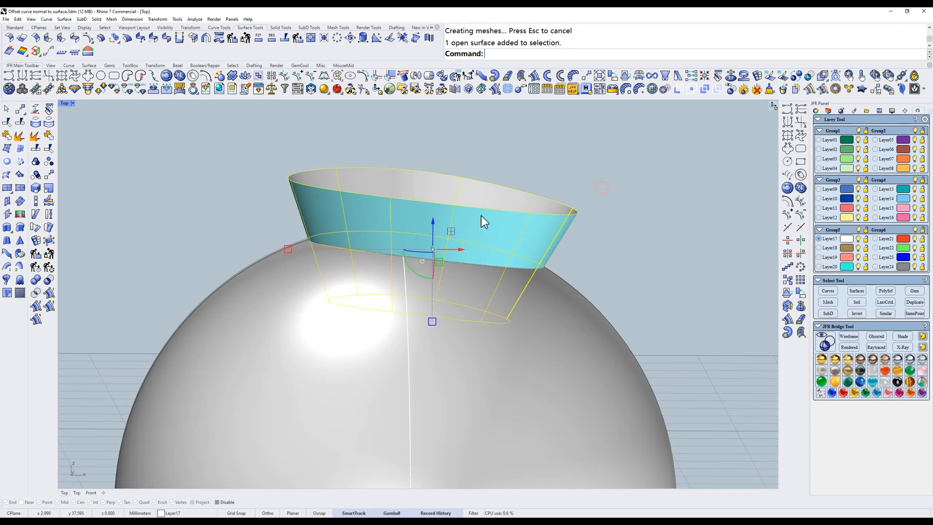
text(w)
key(Return)
- Return the viewport to shaded display and delete the generated perpendicular surface
click(502, 211)
text(S)
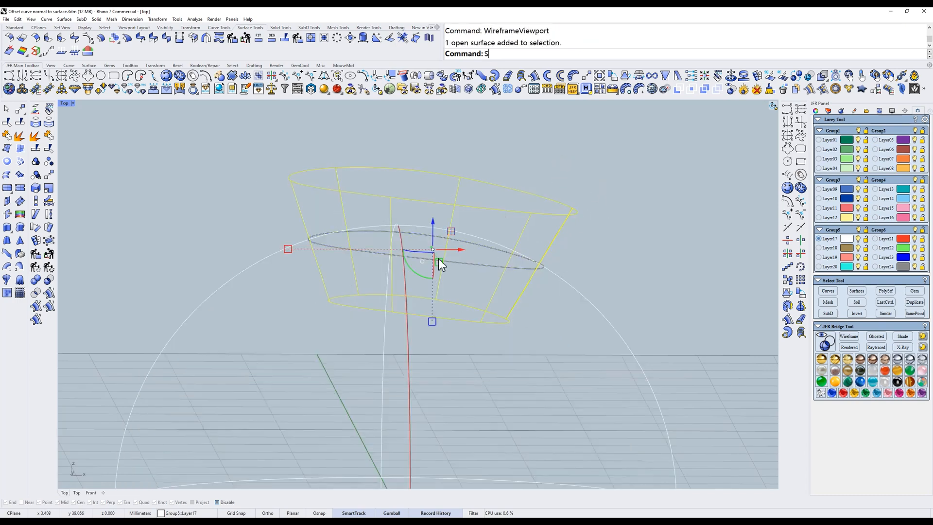
key(Return)
key(Delete)
- Offset the closed curve normal to the sphere again, setting the Distance option to 1 for the preview
mouse_move(512, 220)
right_down()
mouse_move(505, 244)
mouse_move(515, 208)
right_up()
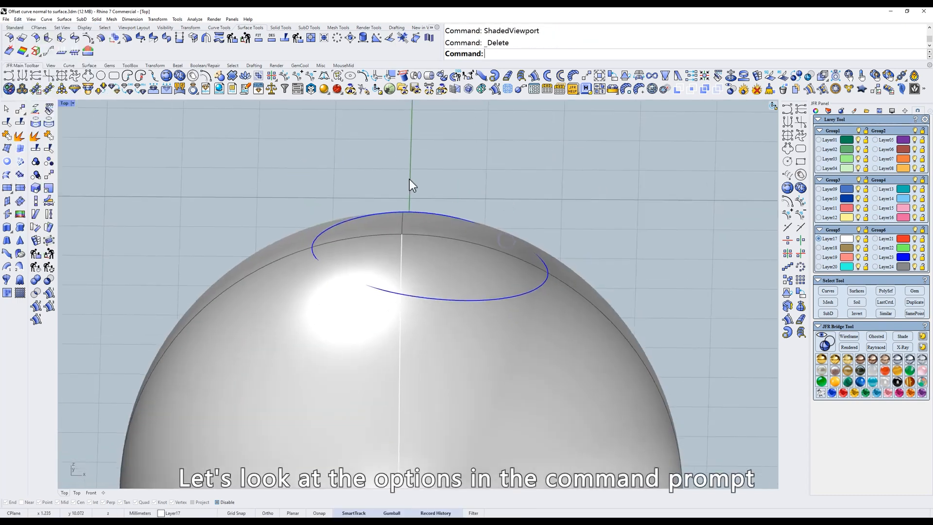
click(232, 91)
drag(250, 155, 633, 366)
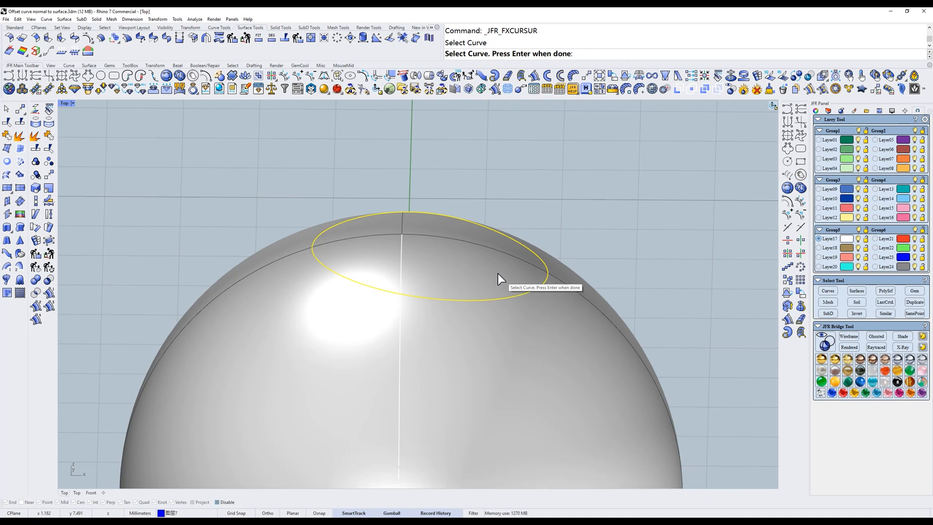
key(Return)
click(453, 254)
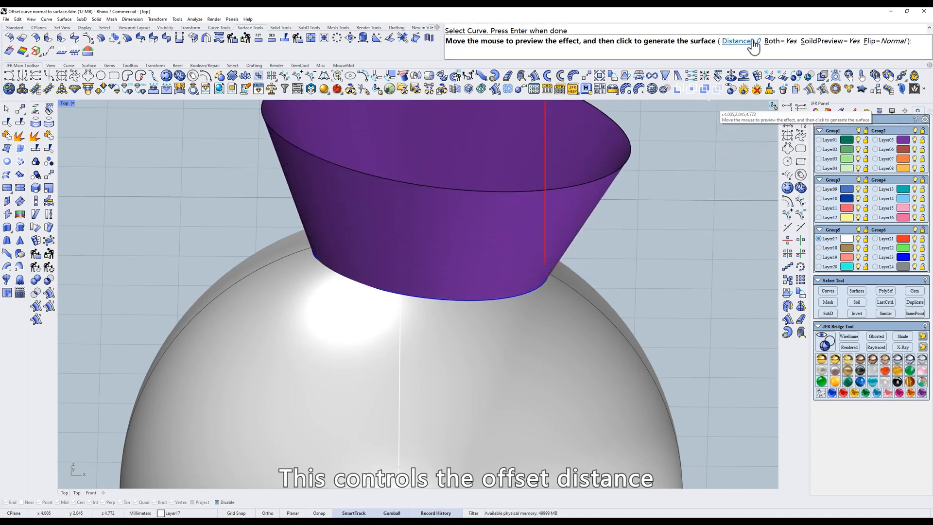
click(737, 41)
key(Return)
right_drag(655, 156, 614, 213)
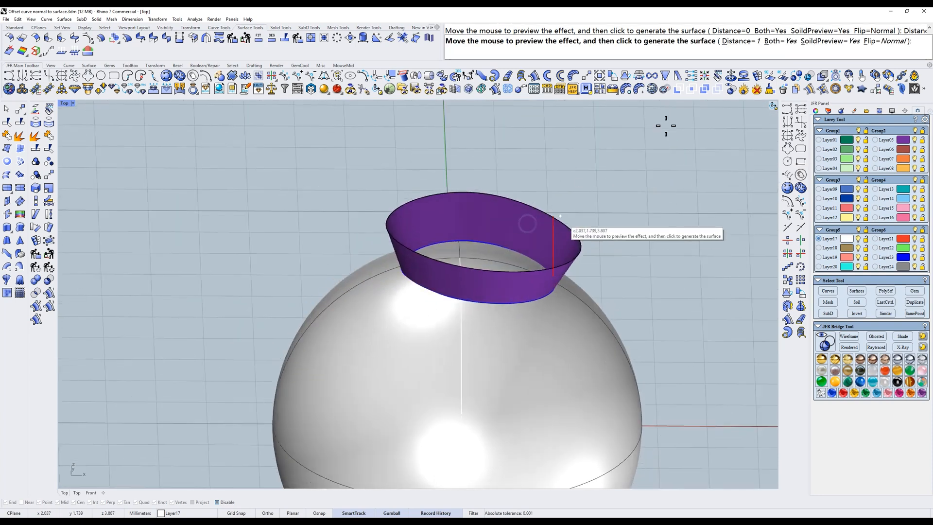
- Change the offset preview's Distance to 1.5, and set it back to 1
click(736, 41)
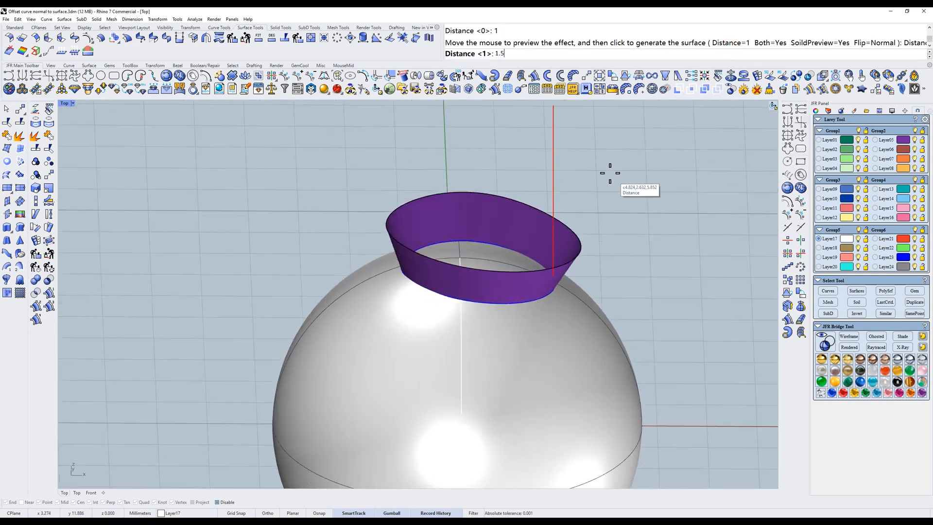
text(1.5)
key(Return)
right_drag(537, 223, 546, 202)
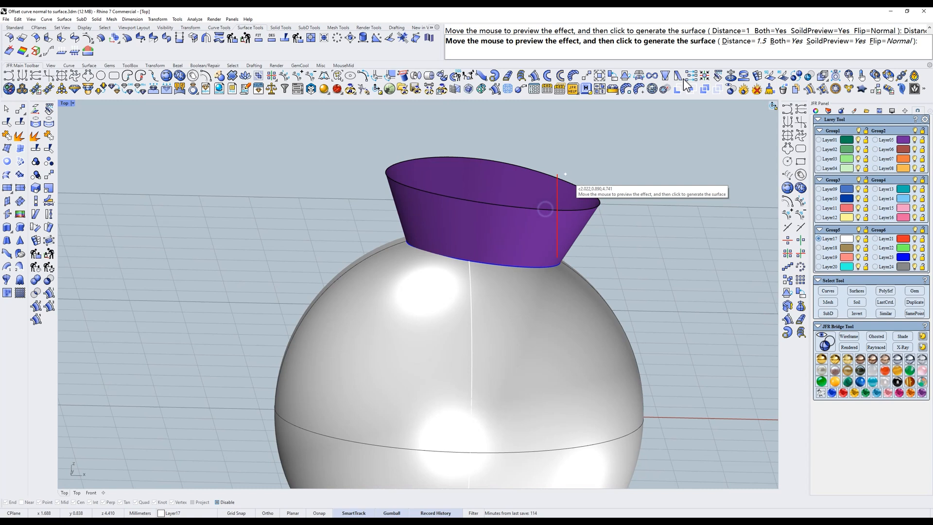
click(734, 41)
text(1)
key(Return)
right_drag(640, 182, 606, 183)
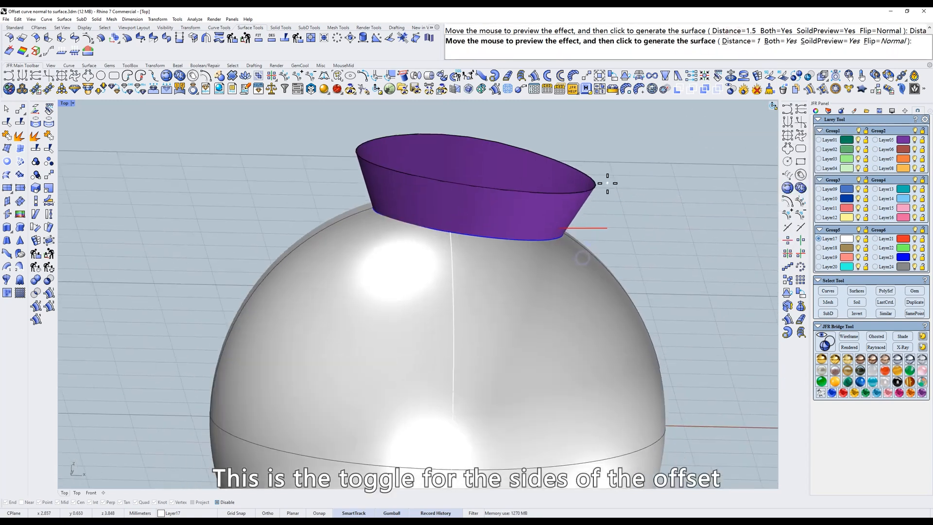
- Toggle the Both option repeatedly to compare the one-sided and two-sided offset previews
click(781, 43)
click(782, 43)
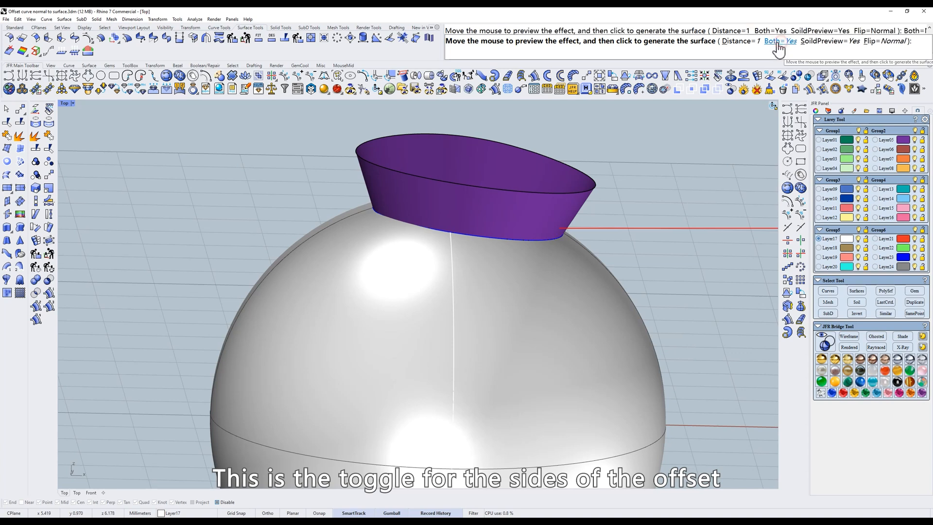
click(781, 43)
click(781, 43)
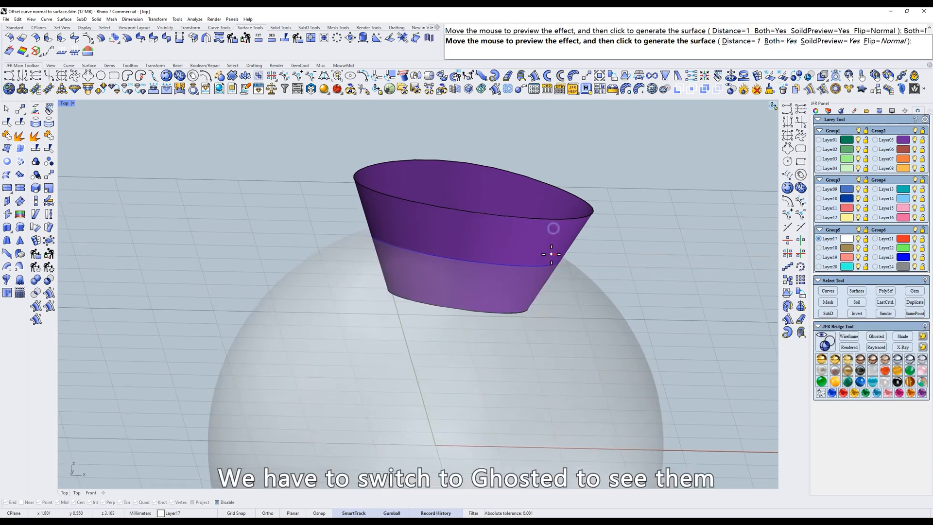
- Compare the two-sided offset preview in ghosted and shaded display, finishing in ghosted display
click(902, 336)
click(877, 339)
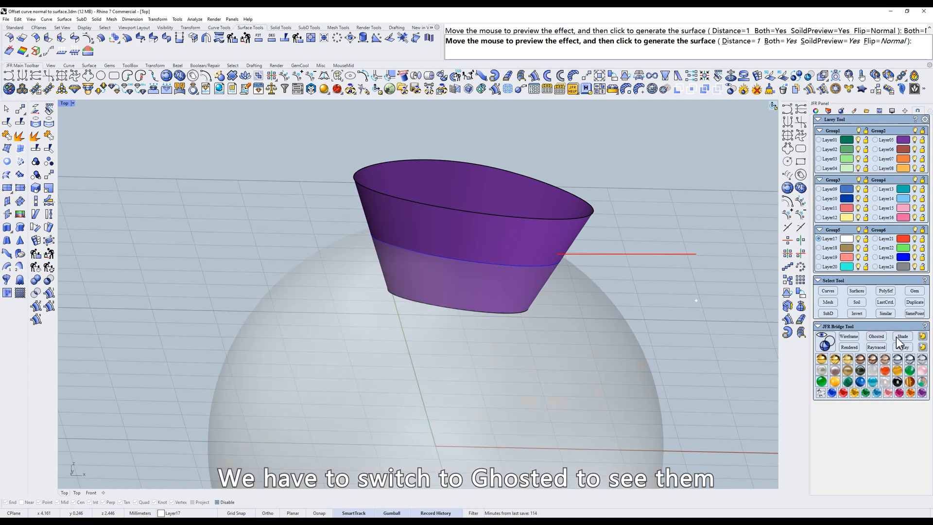
click(900, 338)
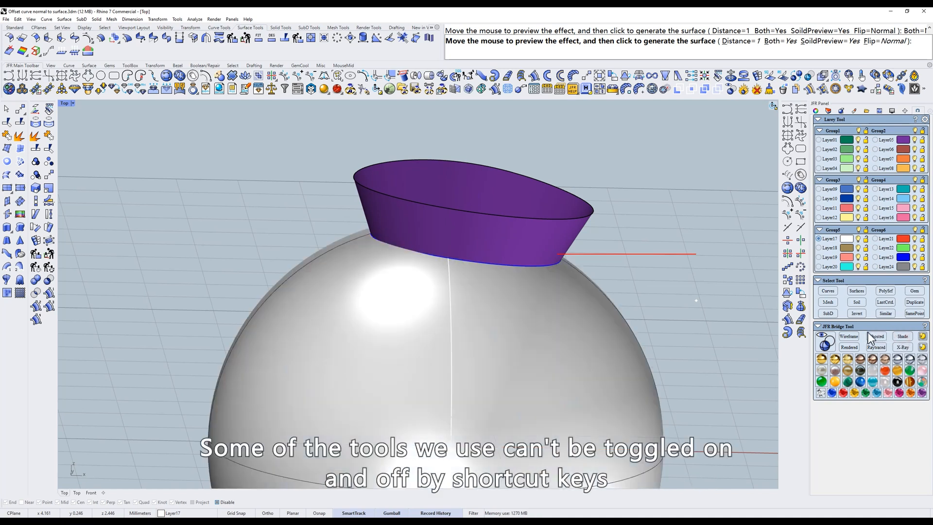
click(877, 340)
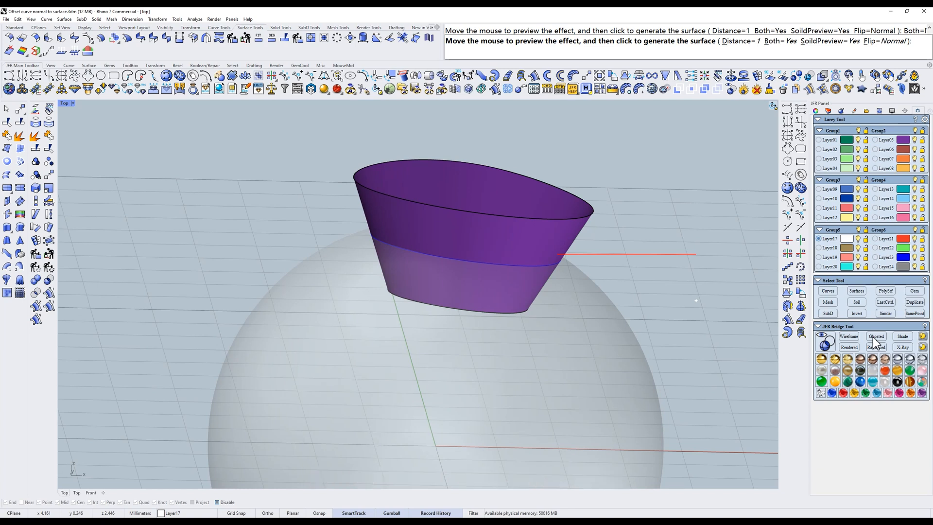
- Set Both to No and generate the one-sided surface normal to the sphere
click(774, 42)
click(775, 41)
click(775, 41)
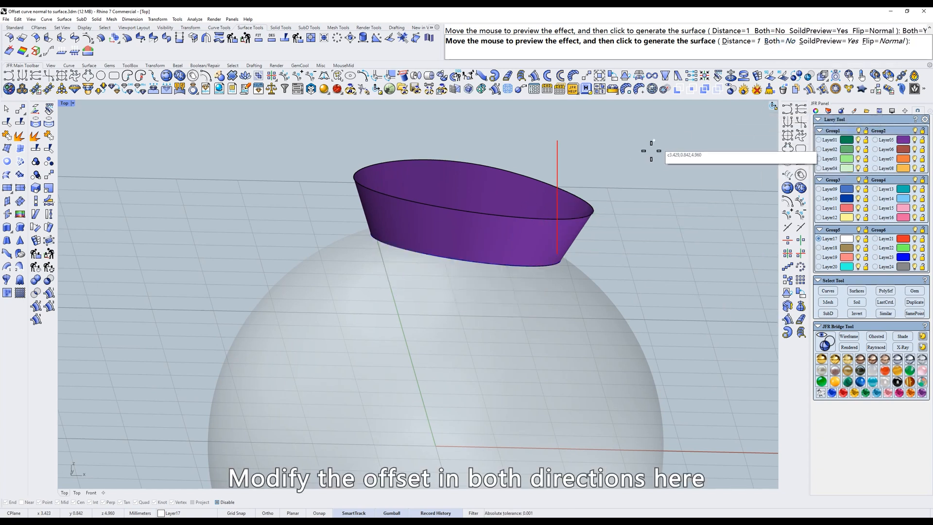
click(582, 153)
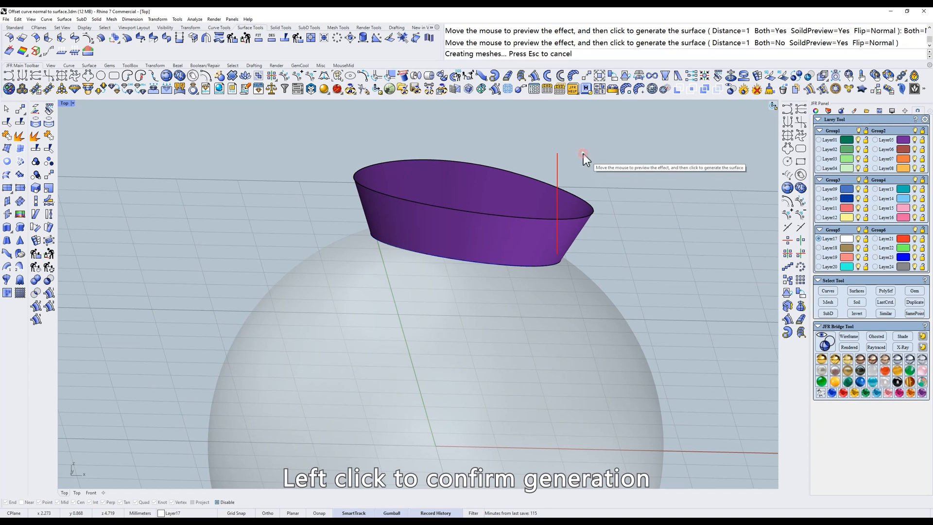
- Return the viewport to shaded display and delete the one-sided surface from the sphere
key(ctrl+alt+s)
right_drag(562, 181, 523, 256)
click(498, 231)
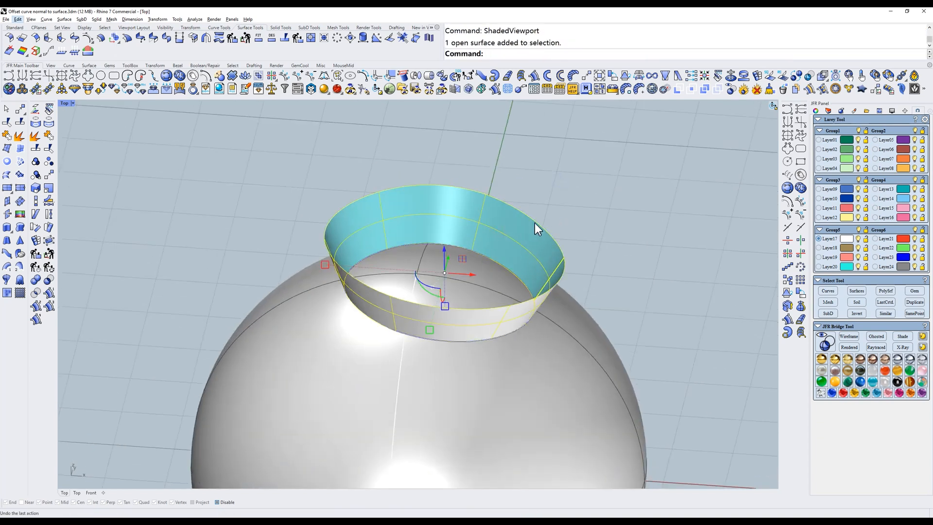
key(Delete)
right_drag(534, 223, 541, 222)
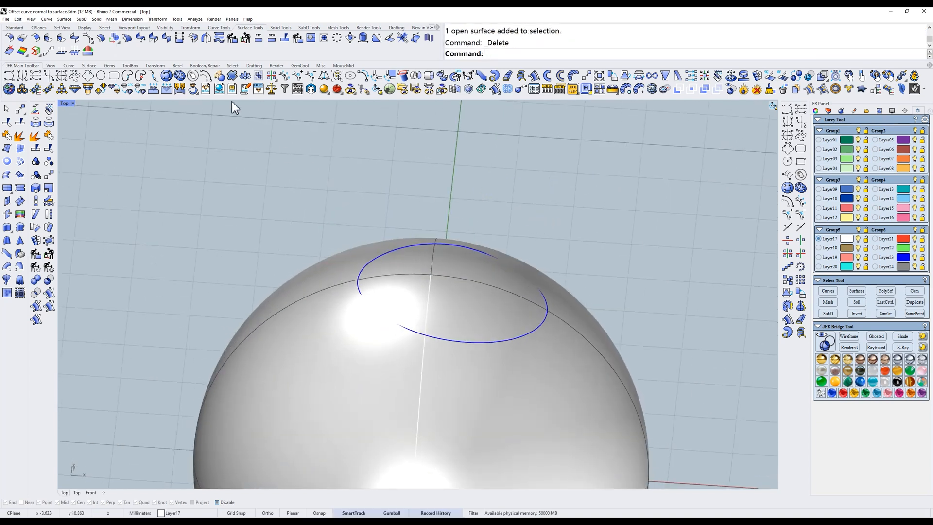
- Offset the closed curve normal to the sphere again in ghosted display, with Both set to No
drag(307, 184, 569, 358)
right_click(569, 358)
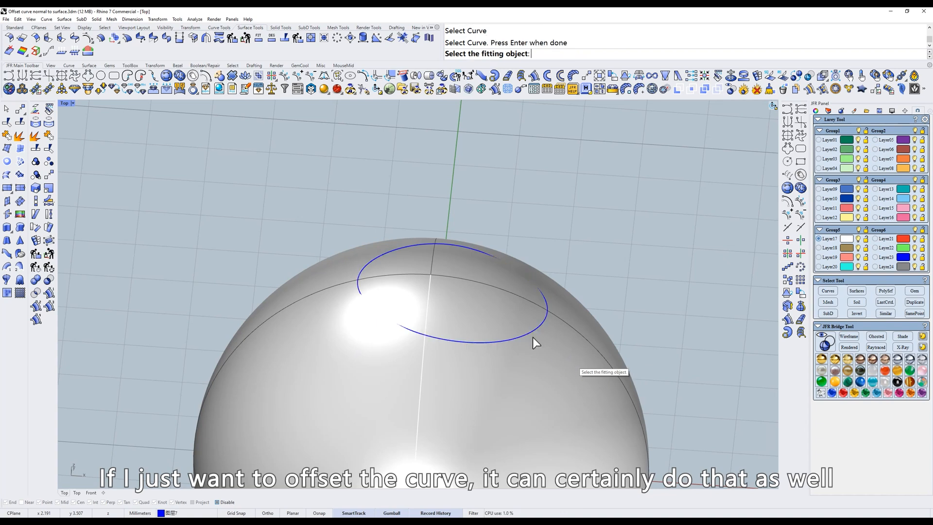
click(506, 311)
right_drag(567, 280, 595, 195)
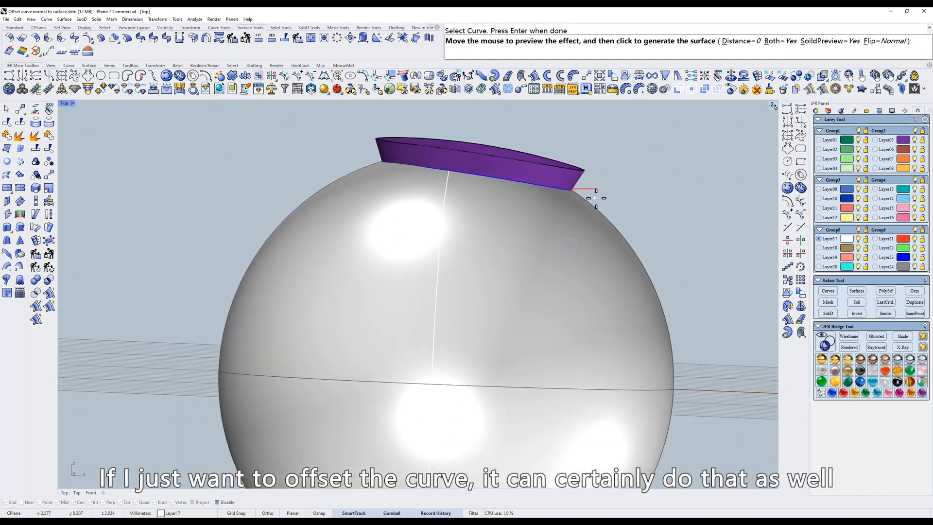
click(876, 336)
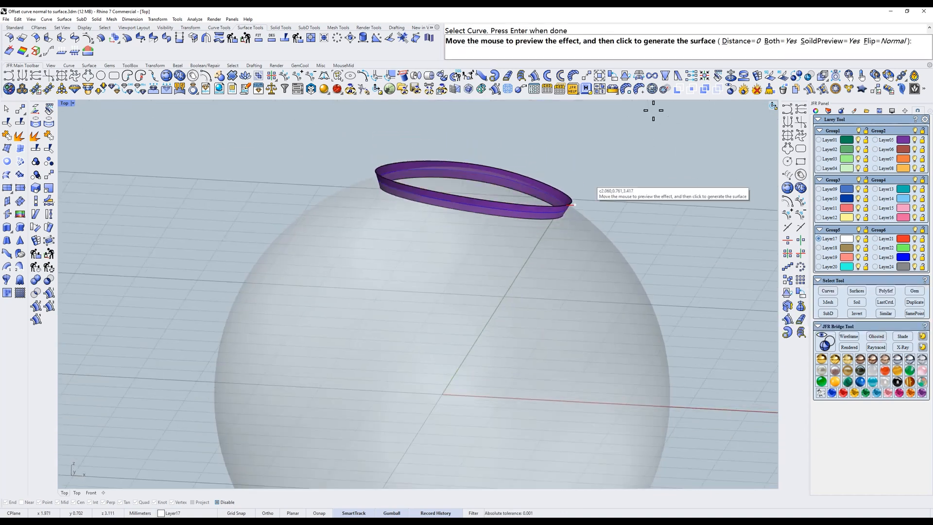
click(773, 43)
shift+right_drag(564, 201, 557, 266)
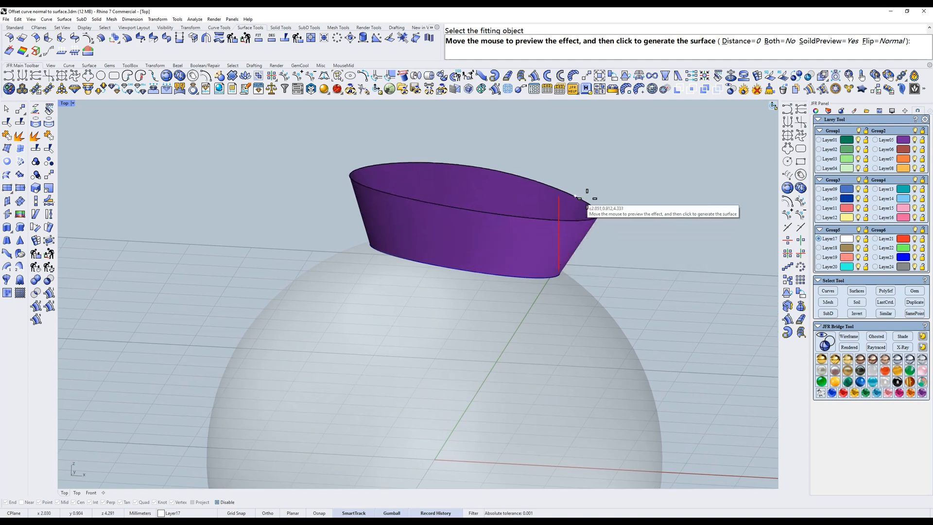
- Set SoildPreview to No, test the Flip direction while keeping Normal, and generate only the offset curve above the sphere
click(822, 42)
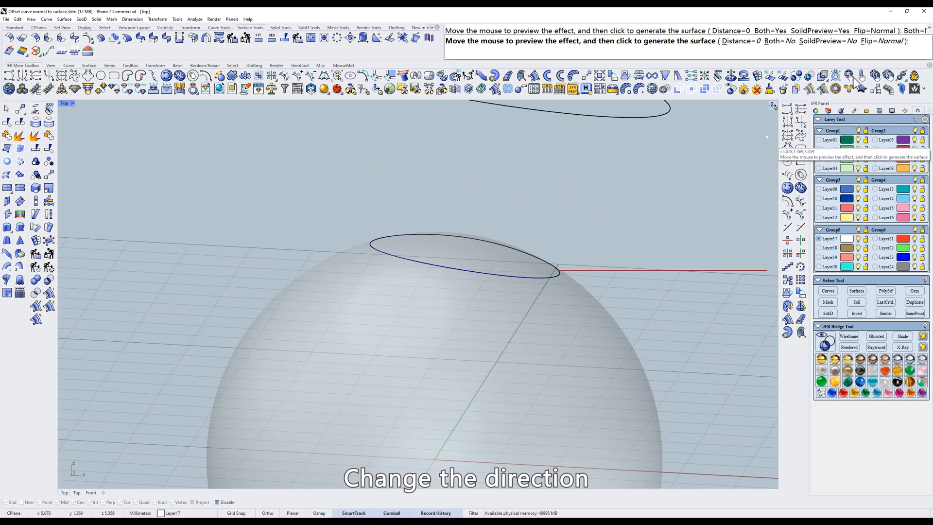
click(884, 43)
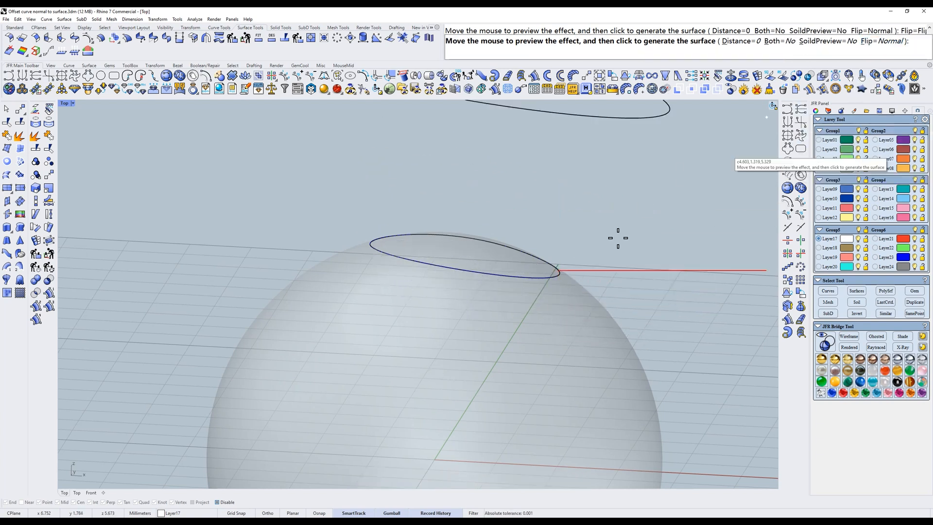
click(605, 199)
click(509, 199)
- Return to shaded display, inspect the offset curve above the sphere, and clear the selection
text(S)
key(Return)
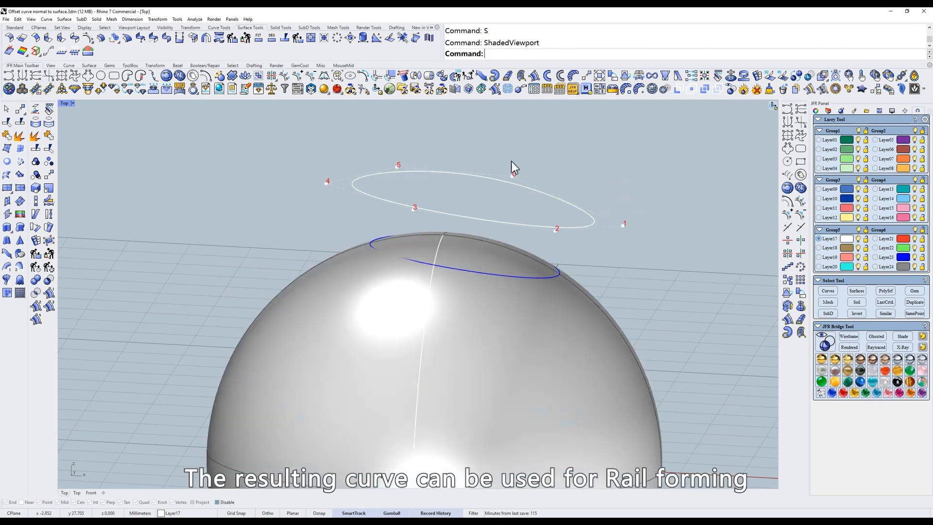
right_drag(511, 161, 466, 214)
key(Escape)
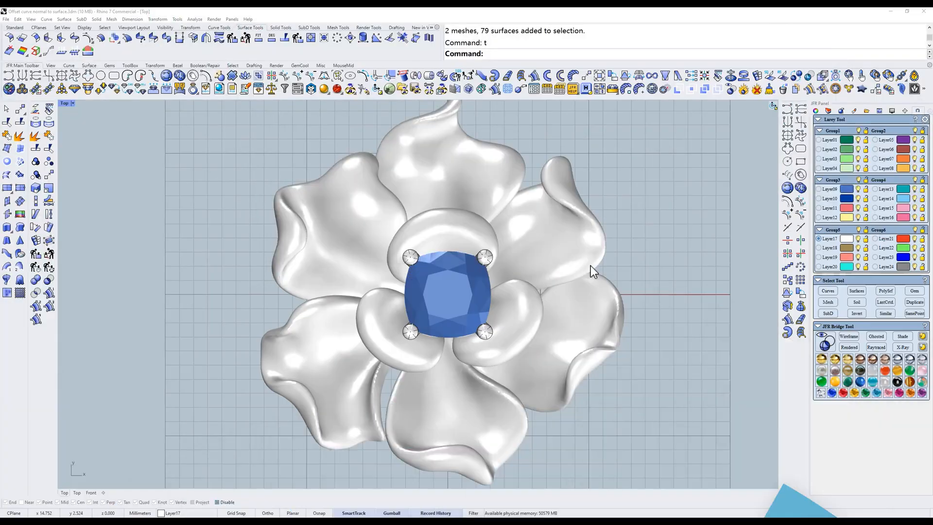
- Examine the petals around the blue gemstone in the flower model, and restore the top view
right_drag(590, 261, 562, 232)
click(535, 218)
click(622, 202)
scroll(559, 229, up, 5)
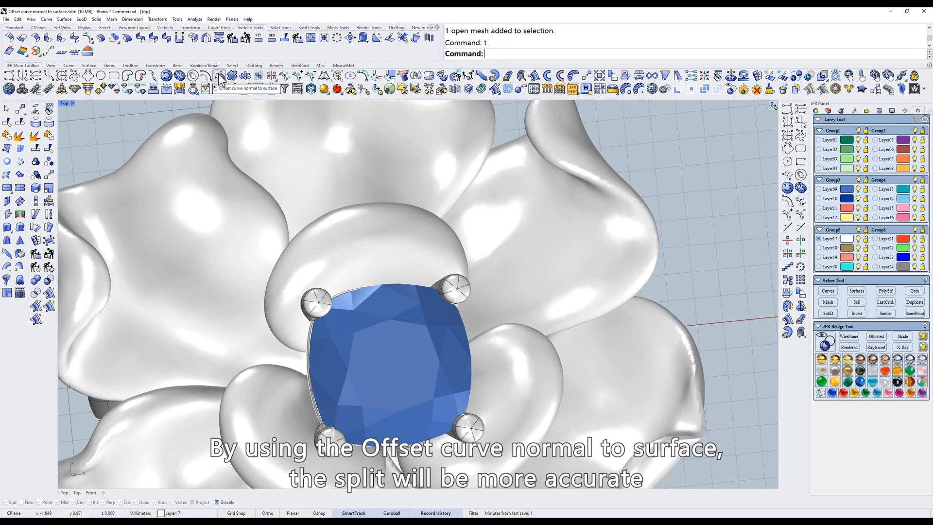
right_drag(484, 295, 526, 365)
text(t)
key(Return)
scroll(527, 293, up, 2)
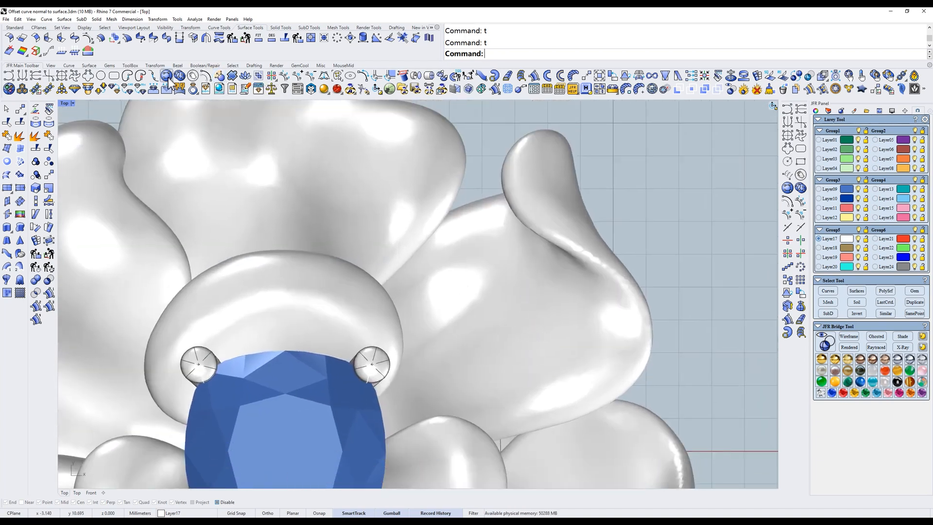
- Start a curve on the flower meshes, placing points from the inner petal along the upper-right petal's top edge
click(473, 339)
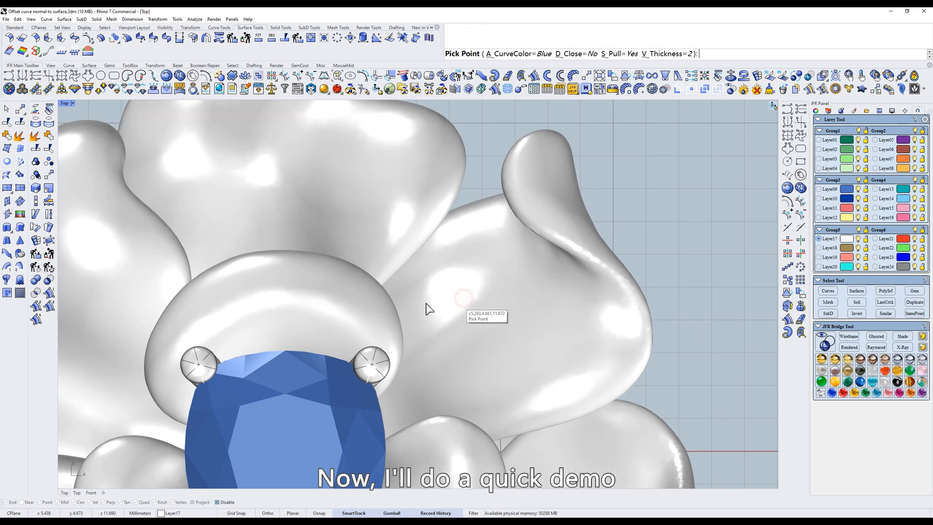
right_drag(427, 303, 410, 311)
click(385, 259)
click(402, 241)
right_drag(427, 231, 468, 242)
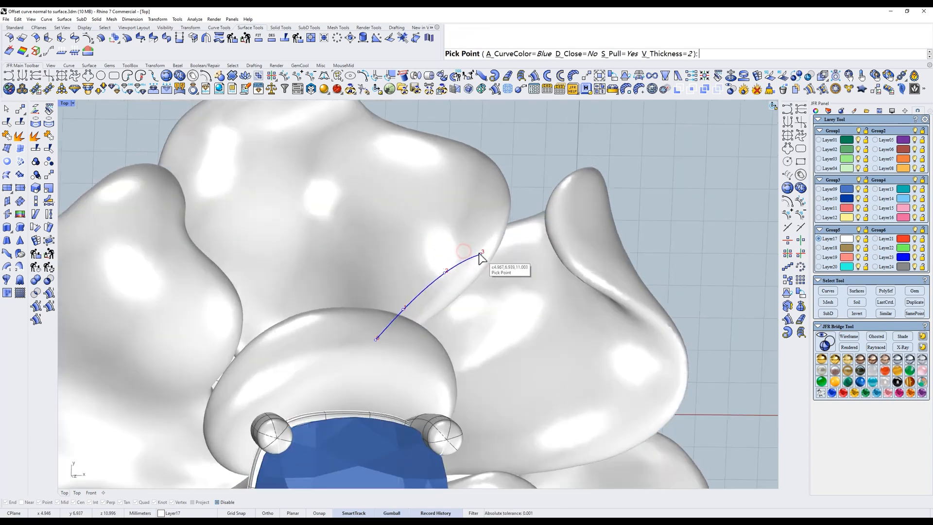
right_drag(546, 246, 518, 302)
scroll(526, 257, up, 4)
click(520, 245)
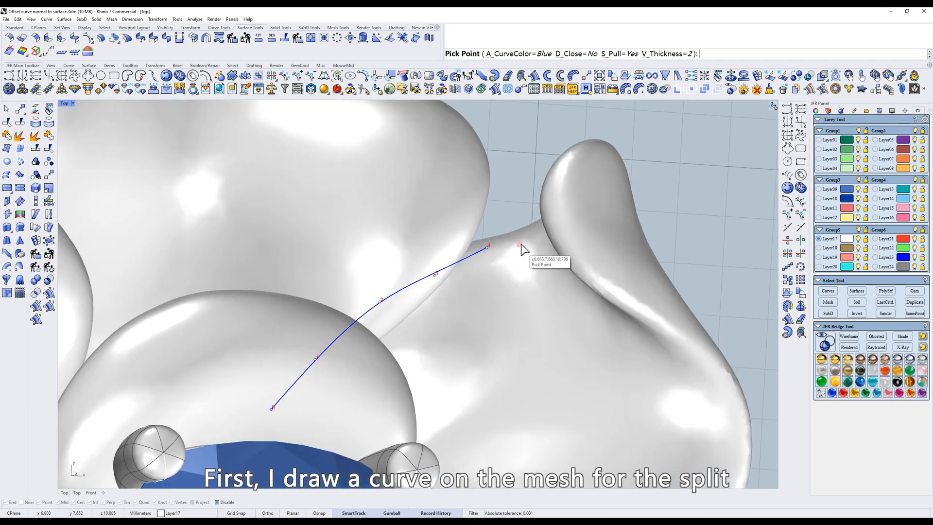
right_drag(573, 248, 595, 242)
click(603, 229)
- Continue the curve along the upper-right petal's folded rim toward its outer edge
right_drag(644, 285, 543, 276)
click(609, 266)
click(571, 290)
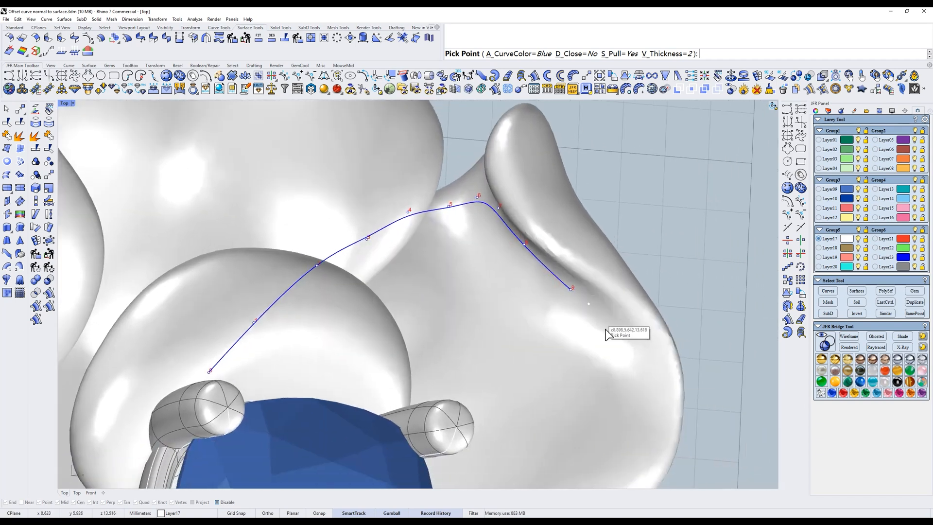
right_drag(606, 335, 510, 287)
click(539, 285)
click(565, 322)
right_drag(526, 399, 549, 295)
click(547, 307)
- Extend the curve around the petal's outer edge and along its lower edge back toward the gemstone
right_drag(514, 331, 573, 276)
right_drag(573, 276, 549, 268)
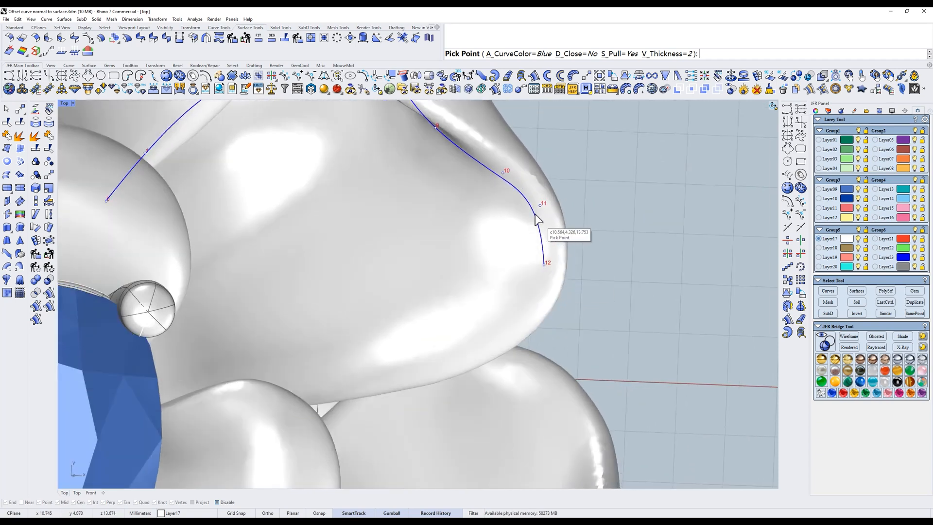
click(536, 316)
click(465, 360)
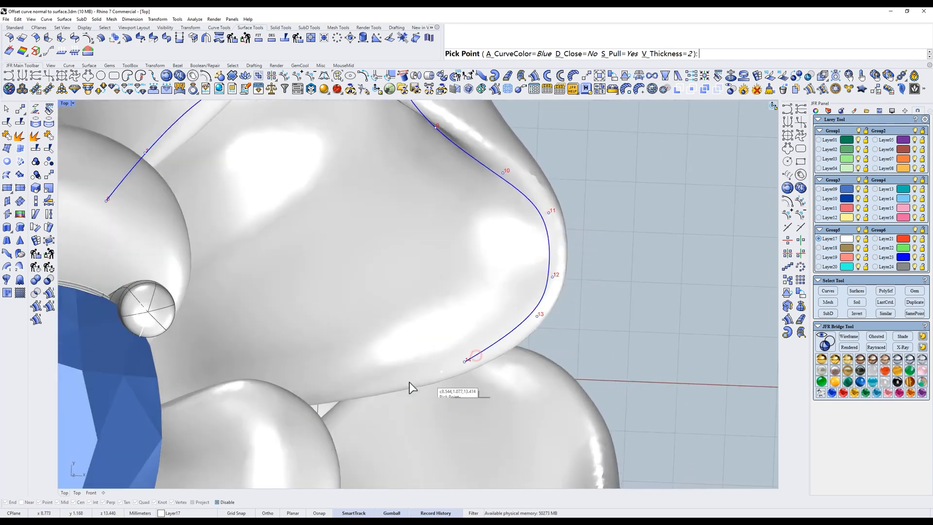
right_drag(255, 385, 414, 414)
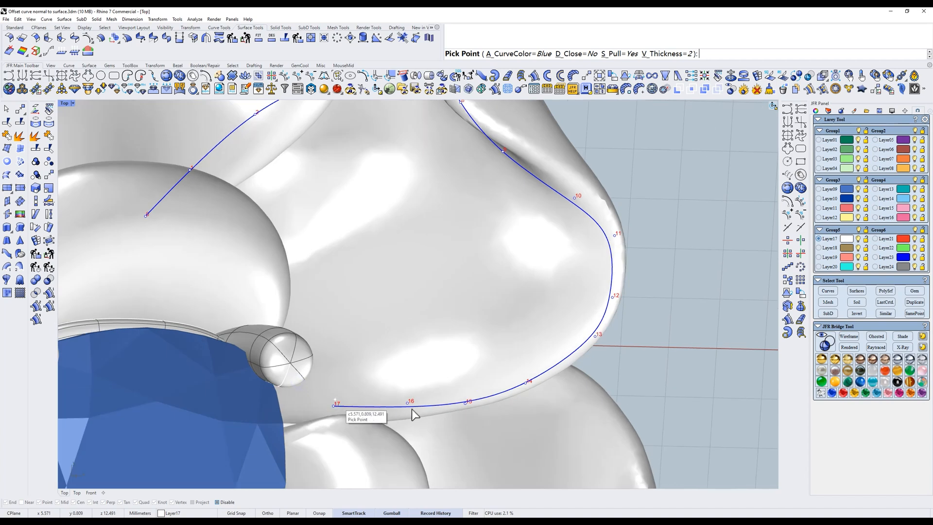
click(335, 406)
right_drag(296, 357, 301, 390)
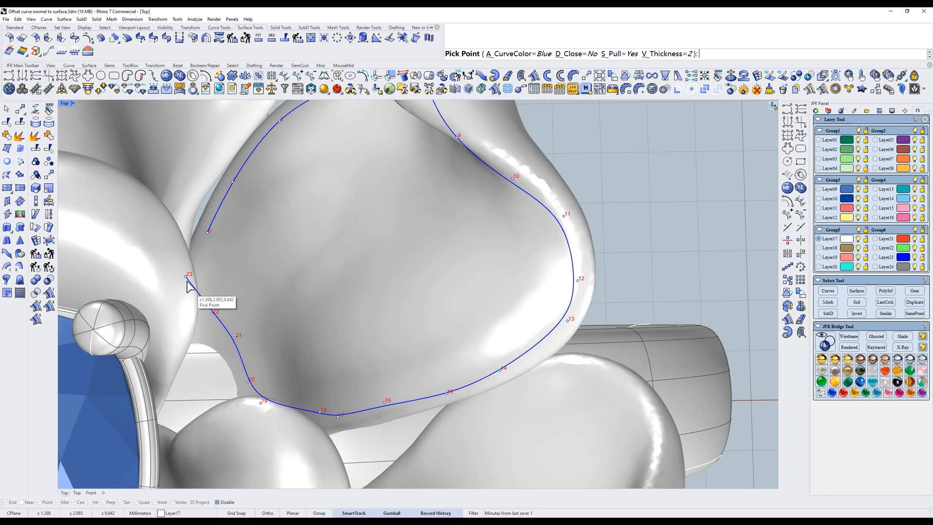
- Set the curve's Close option to Yes, fine-tune its points near the start, and finish the closed curve
text(d)
key(Return)
click(206, 235)
click(212, 314)
scroll(260, 313, down, 2)
right_drag(294, 327, 419, 267)
shift+right_drag(419, 266, 421, 318)
drag(345, 214, 335, 219)
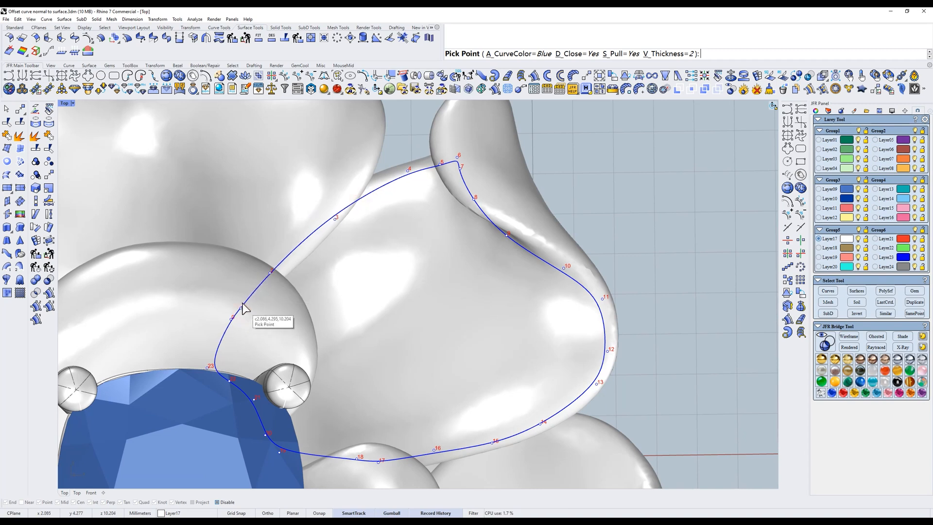
right_drag(362, 220, 550, 222)
key(Return)
text(t)
key(Return)
- Split the upper-right petal mesh directly with the closed blue curve using MeshSplit
click(494, 208)
click(526, 247)
click(335, 28)
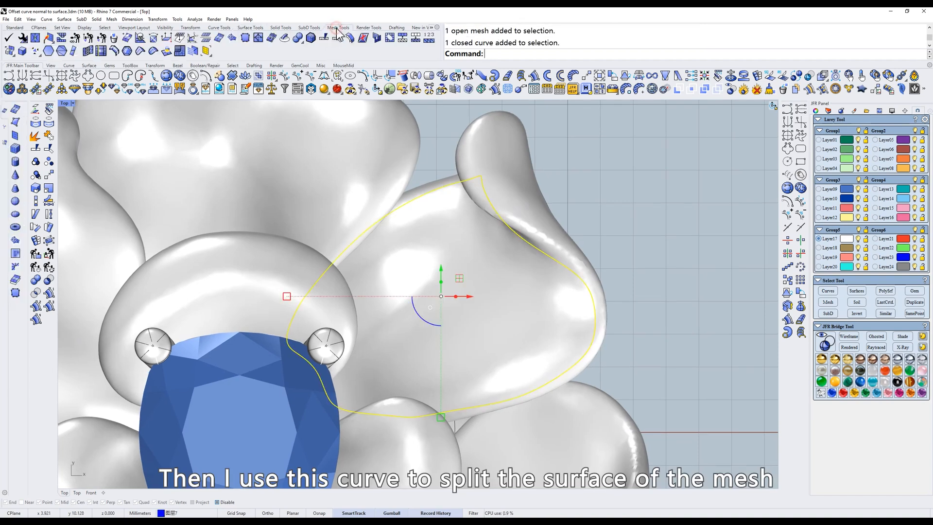
click(596, 186)
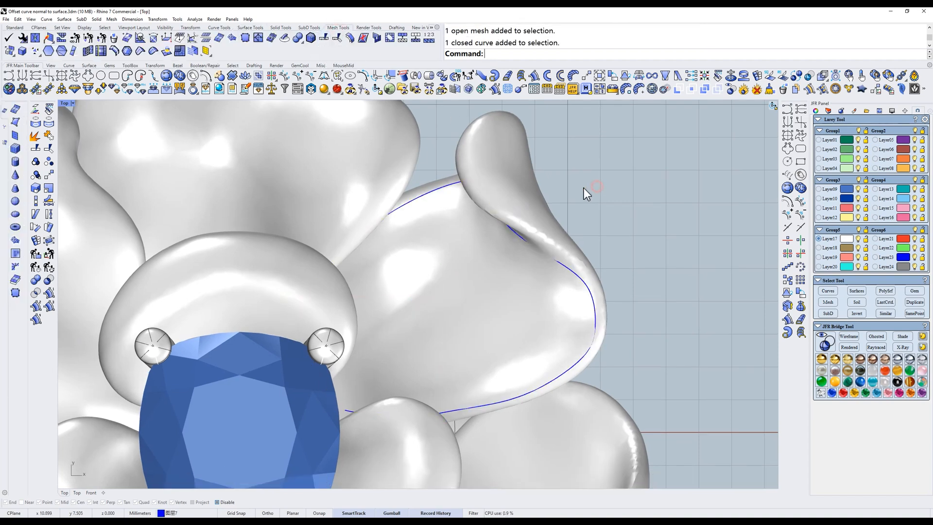
click(324, 42)
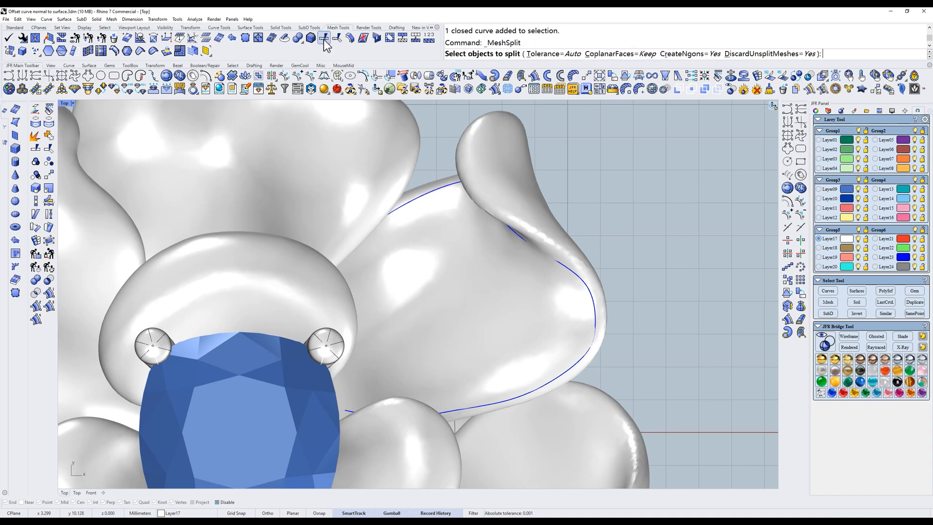
click(514, 186)
key(Return)
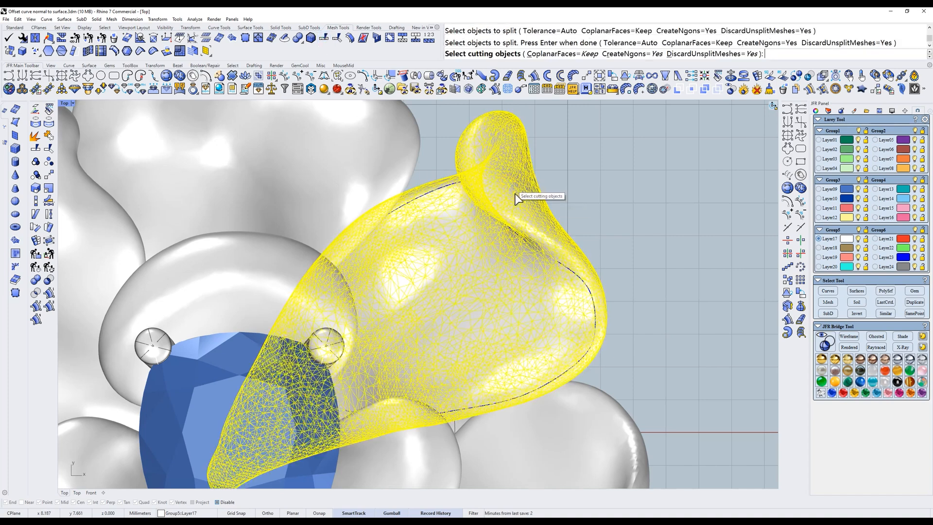
click(567, 272)
right_click(568, 272)
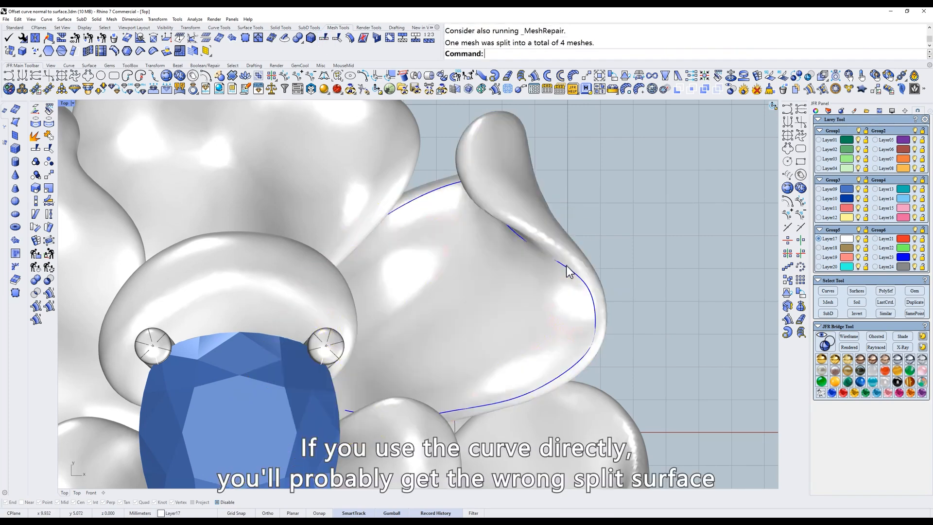
- Select and isolate the split-off petal piece and examine its shape from several angles
ctrl+shift+right_drag(520, 258, 504, 214)
click(503, 214)
ctrl+shift+right_drag(557, 201, 532, 229)
scroll(511, 202, up, 7)
scroll(516, 199, down, 2)
scroll(532, 228, down, 4)
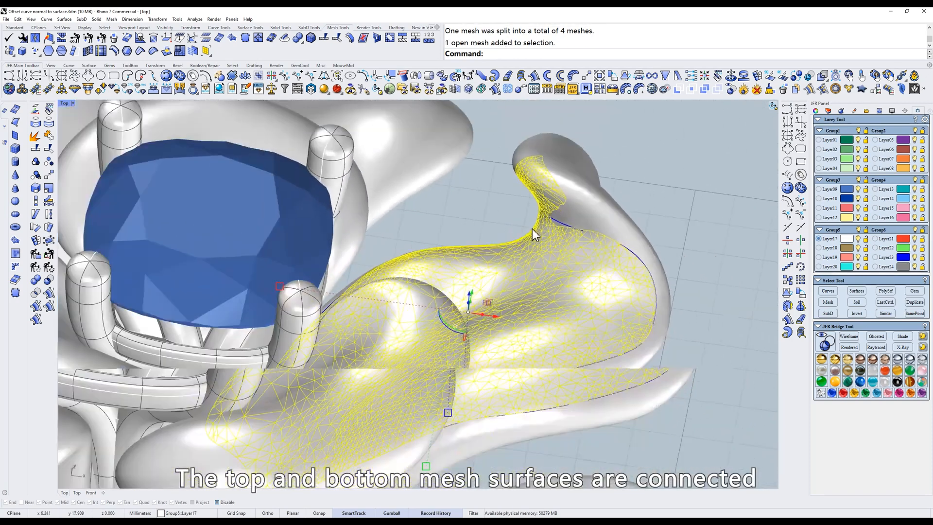
text(t)
key(Return)
text(i)
key(Return)
ctrl+shift+right_drag(593, 202, 497, 121)
ctrl+shift+right_drag(515, 153, 526, 173)
- Undo the isolation and the split of the upper-right petal mesh
key(ctrl+z)
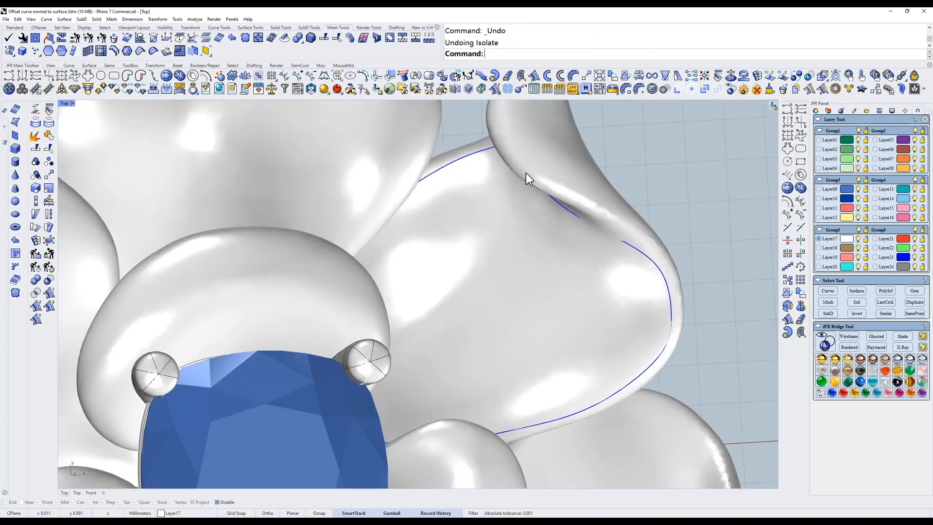
text(w)
key(Return)
key(ctrl+z)
text(S)
key(Return)
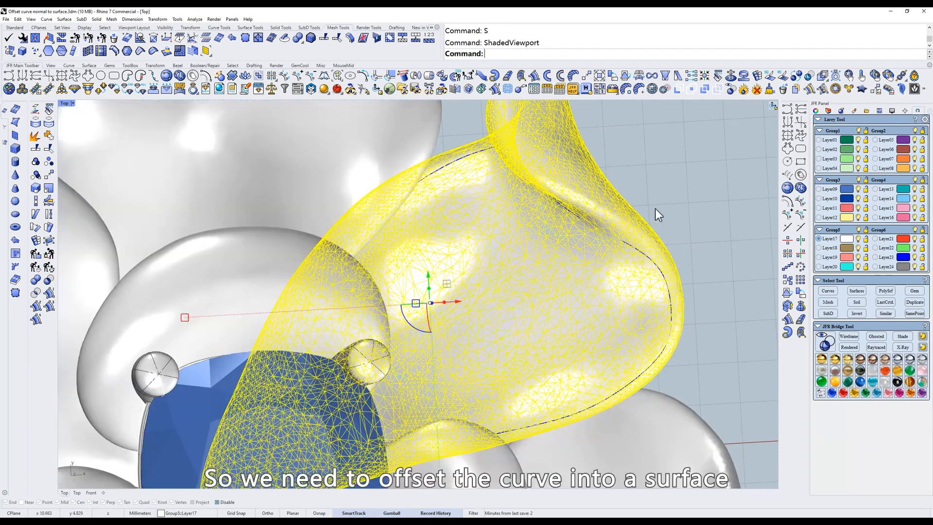
key(Escape)
click(448, 207)
text(t)
key(Return)
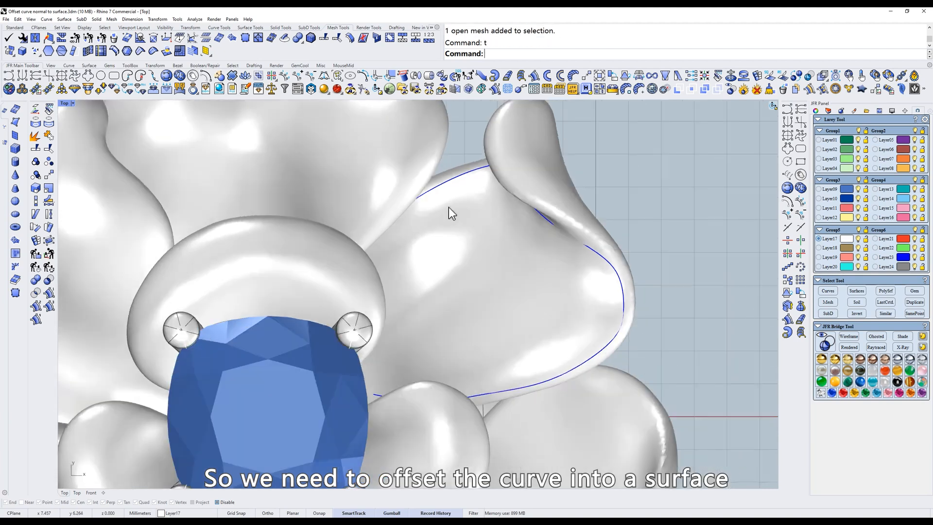
- Generate a narrow surface from the closed curve normal to the petal mesh, with Both set to Yes and Flip set to Normal
click(219, 75)
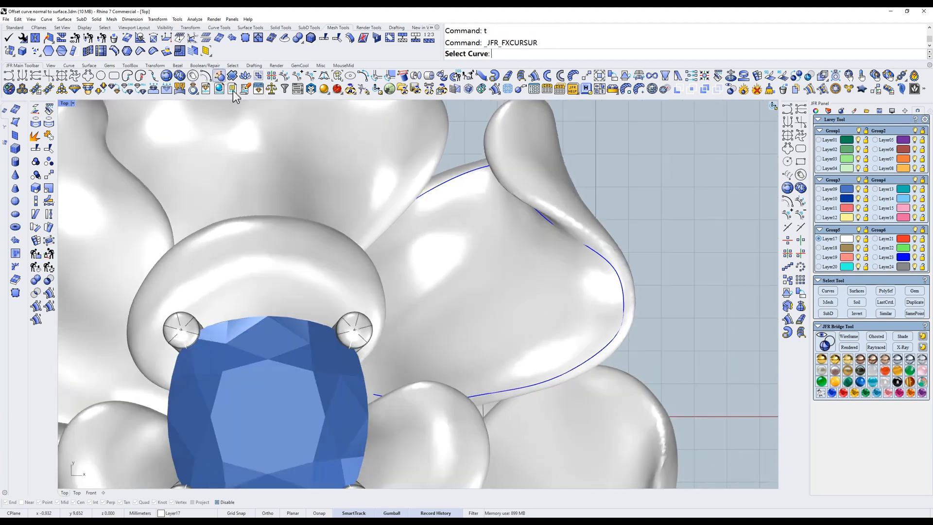
click(594, 253)
key(Return)
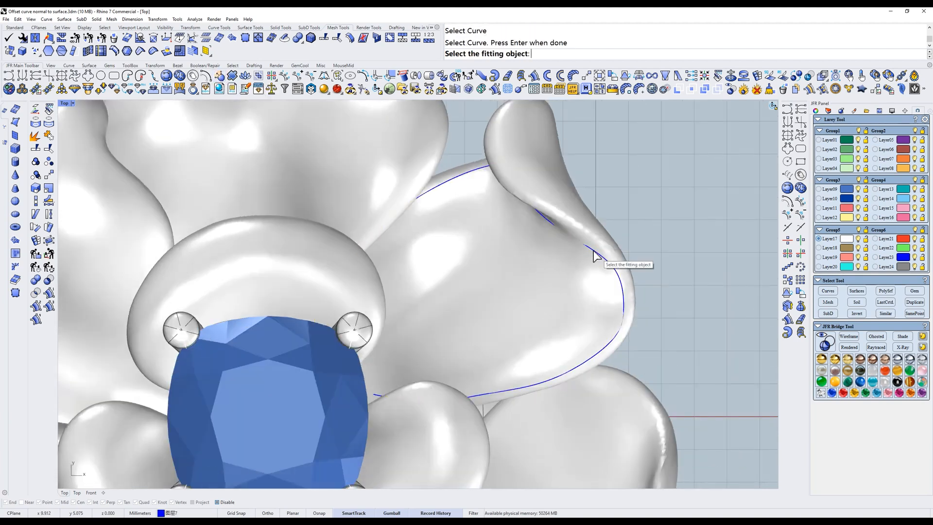
ctrl+shift+right_drag(594, 232, 539, 236)
click(560, 197)
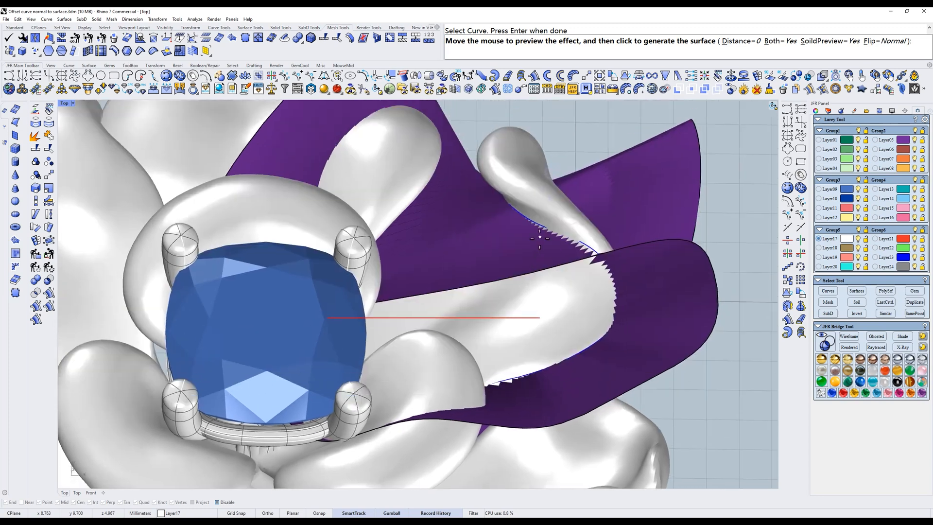
mouse_move(385, 306)
ctrl+shift+right_down()
mouse_move(447, 286)
mouse_move(395, 299)
ctrl+shift+right_up()
scroll(394, 300, up, 2)
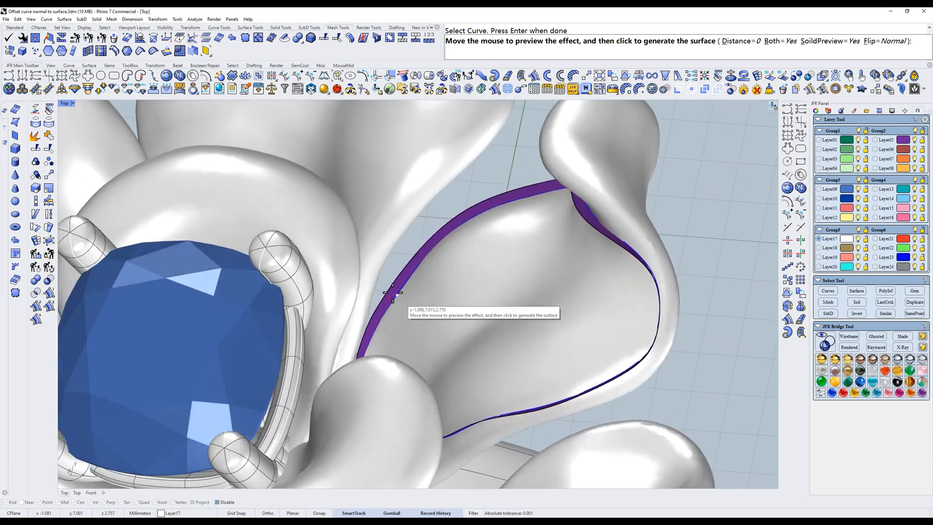
ctrl+shift+right_drag(390, 286, 400, 269)
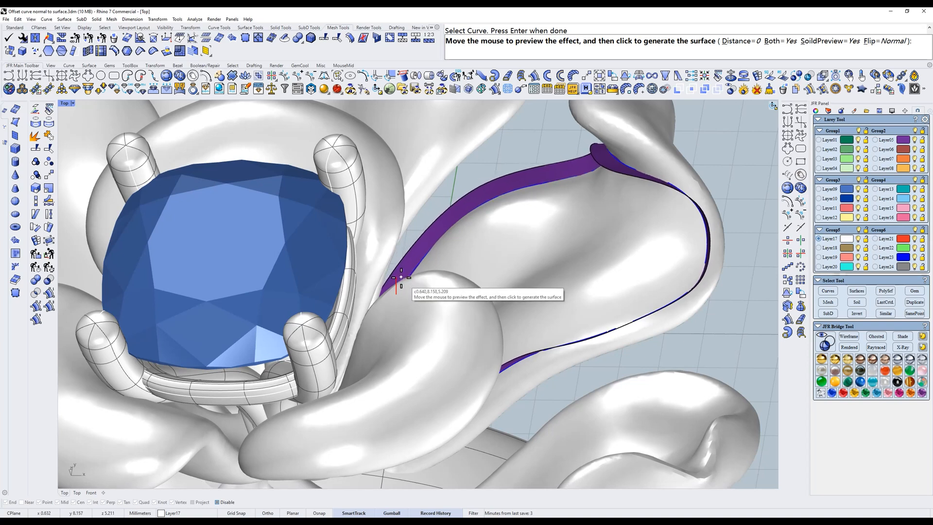
click(406, 285)
- Split the upper-right petal mesh with the generated strip surface using MeshSplit
ctrl+shift+right_drag(580, 205, 623, 321)
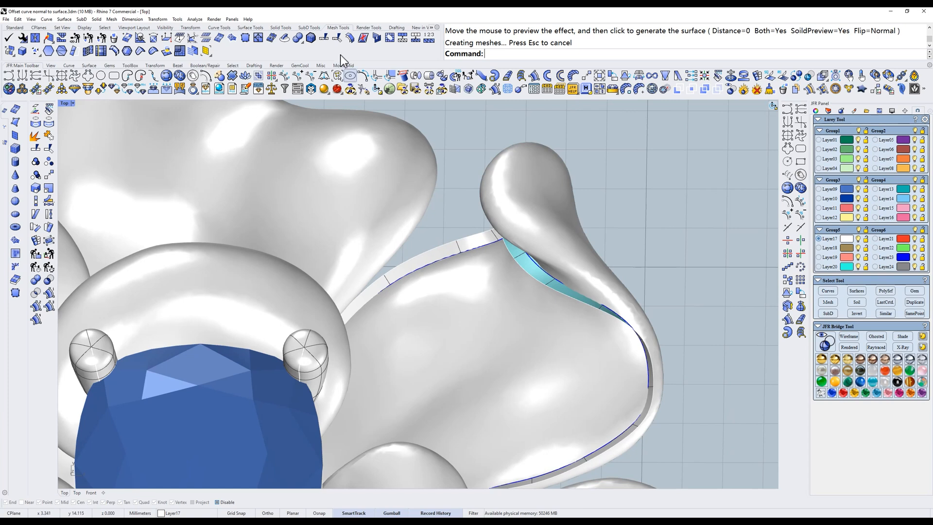
click(324, 42)
click(503, 319)
right_click(503, 318)
click(534, 275)
right_click(534, 275)
- Isolate the split-off inner petal mesh, examine its outline, and show the hidden objects again
click(529, 341)
ctrl+shift+right_drag(529, 341, 564, 337)
key(ctrl+i)
scroll(592, 265, down, 4)
click(592, 264)
ctrl+shift+right_drag(595, 262, 602, 311)
ctrl+shift+right_drag(405, 320, 584, 281)
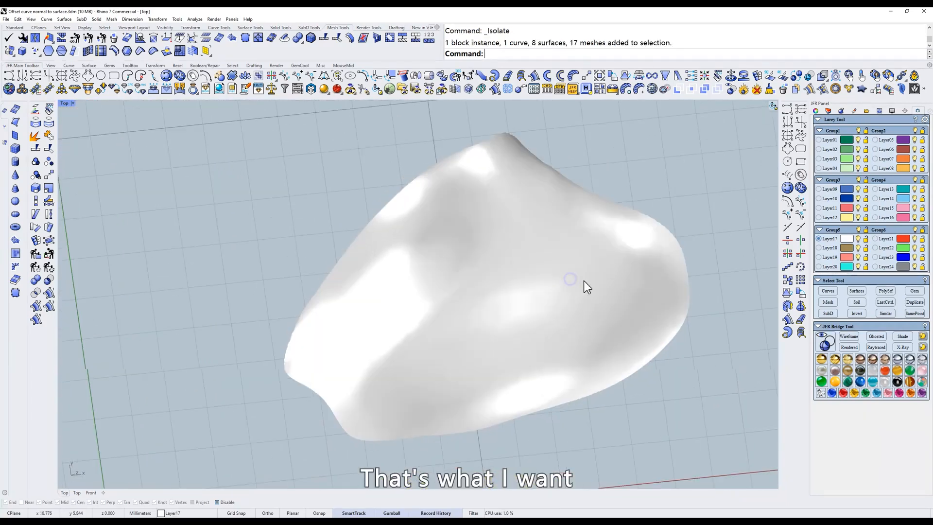
text(t)
key(Return)
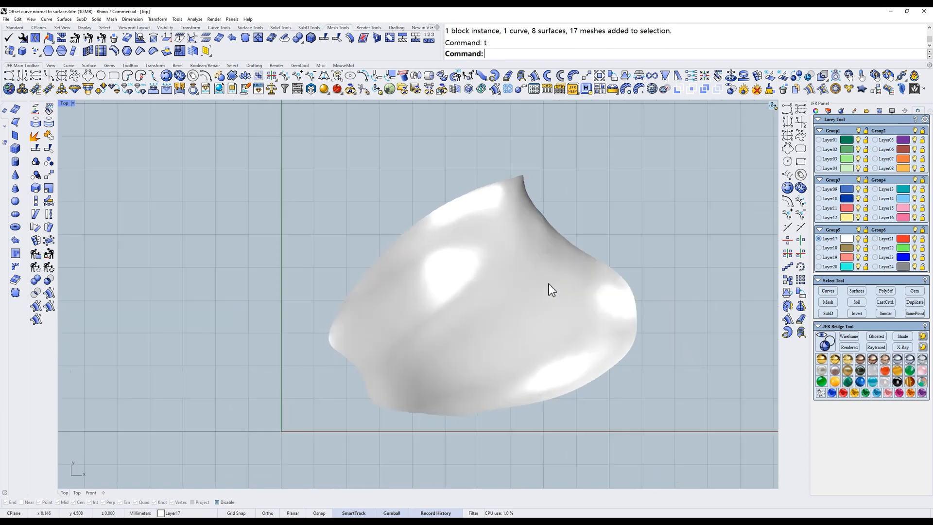
text(u)
key(Return)
- Pave the split-off petal mesh with 21 gems of 1.5 diameter using Auto Pave Gem
scroll(549, 257, up, 4)
click(512, 268)
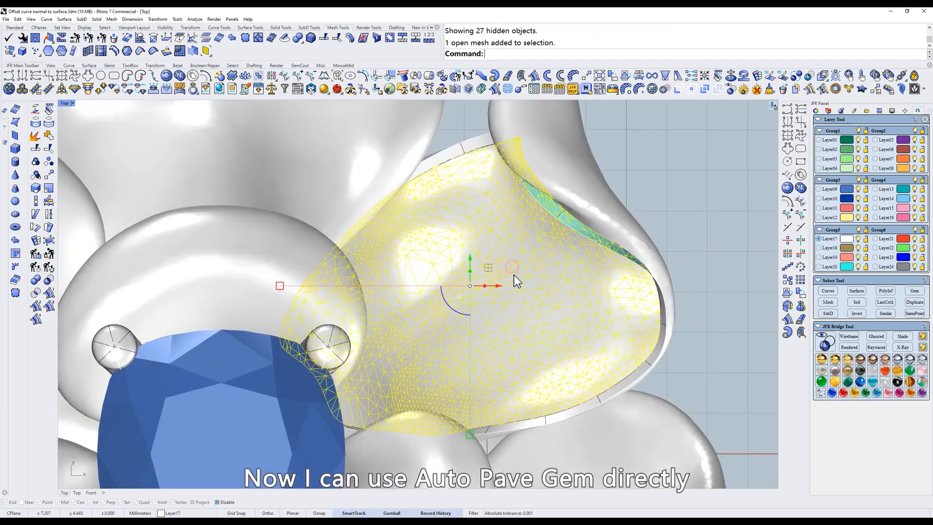
click(9, 90)
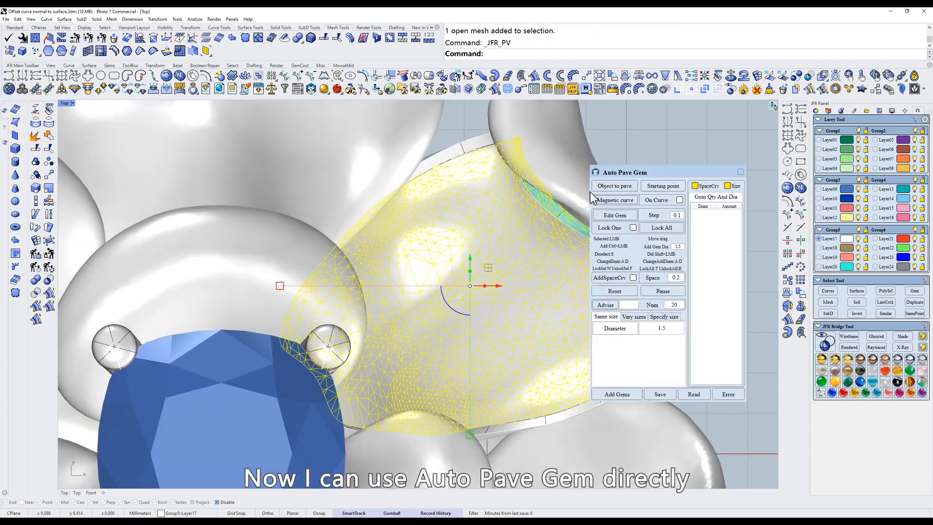
click(614, 185)
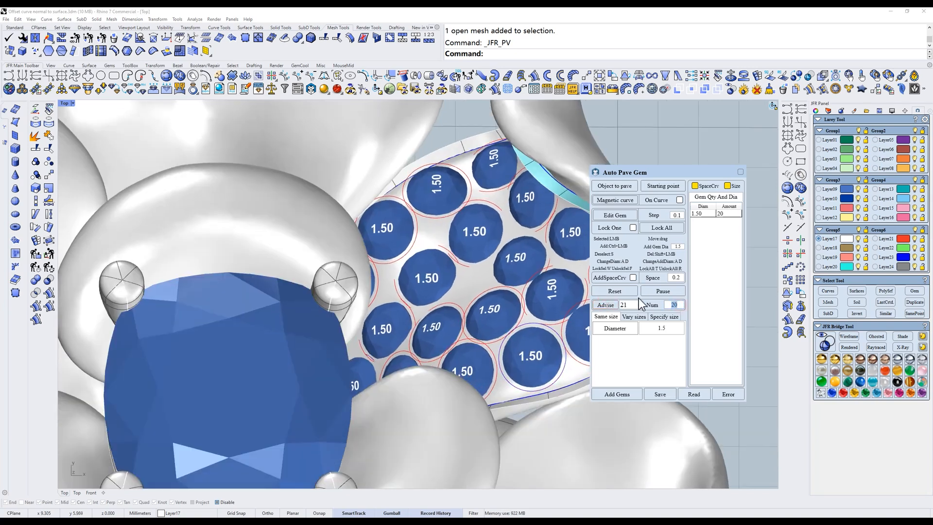
text(21)
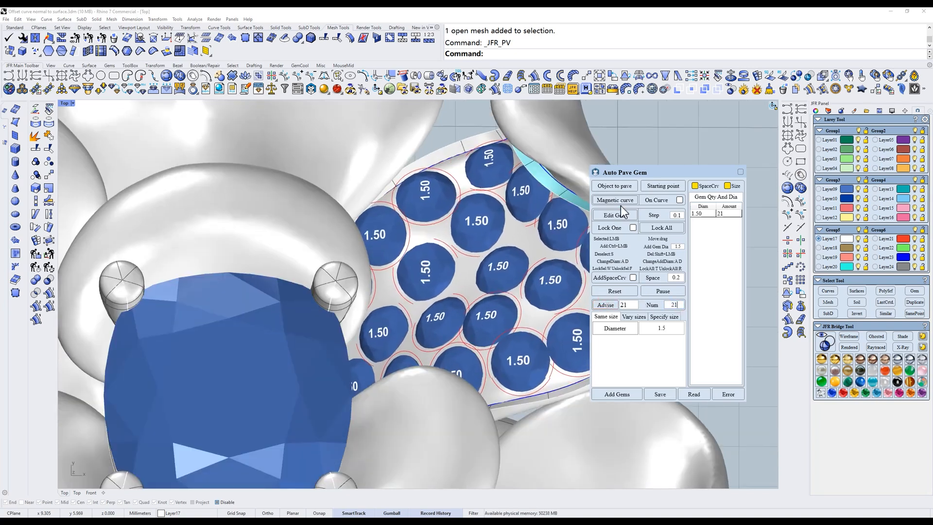
- Edit the paved gems, reducing two neighbouring gems in the middle of the petal to diameter 1.20
click(616, 216)
click(513, 267)
key(a)
key(a)
key(a)
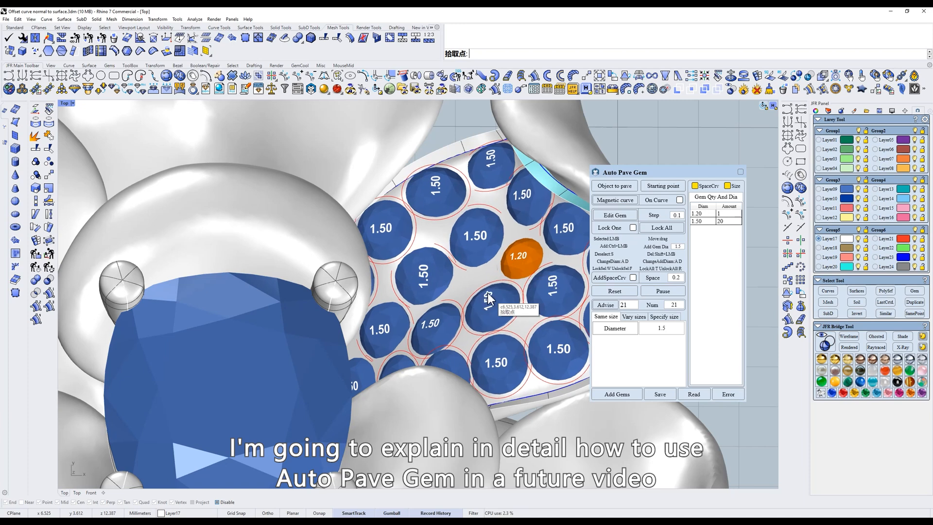
key(s)
click(486, 306)
key(a)
key(a)
- Reduce the two gems beside the 1.20 gems, on the side toward the large gemstone, to diameter 1.40
click(426, 275)
key(a)
key(s)
click(479, 247)
key(a)
key(s)
- Add a gem in the gap between the 1.20 and 1.40 gems and enlarge it to diameter 1.40
right_drag(483, 277, 519, 297)
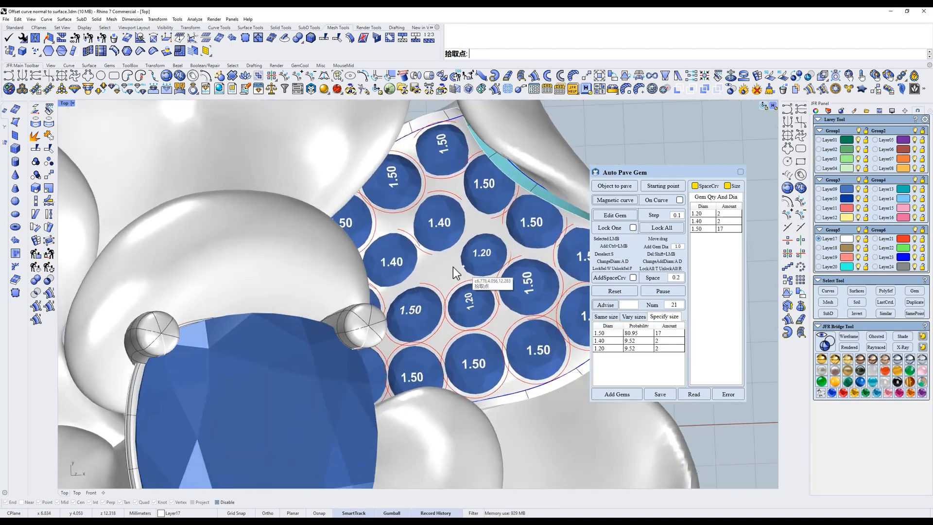
ctrl+click(445, 271)
right_drag(444, 270, 455, 261)
key(s)
click(444, 269)
key(d)
key(d)
key(d)
key(d)
key(s)
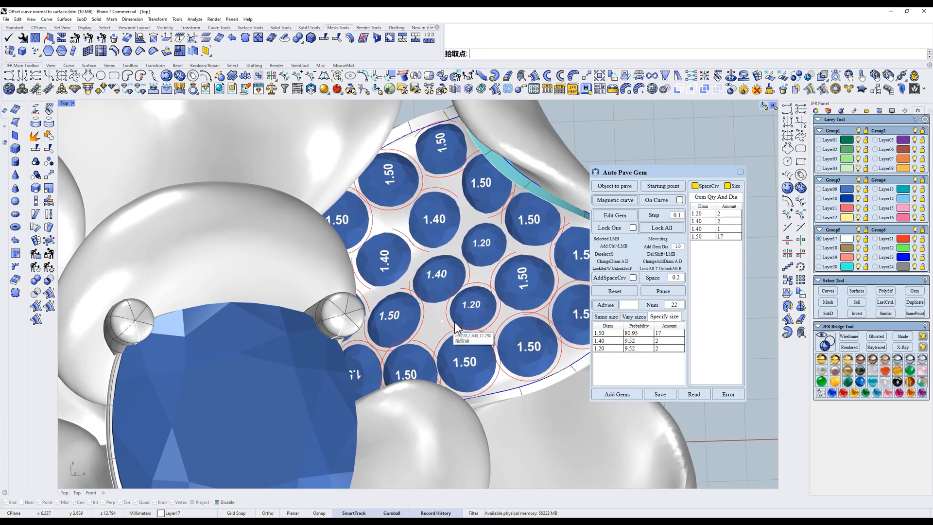
- Reduce the 1.50 gem on the outer side of the two 1.20 gems to diameter 1.20 and close Auto Pave Gem
click(475, 316)
key(s)
click(534, 286)
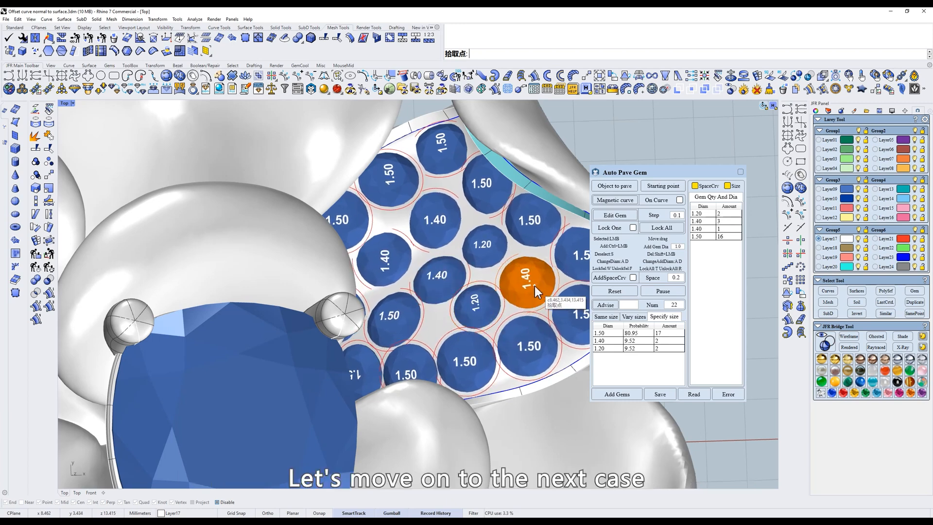
key(a)
key(a)
key(a)
key(s)
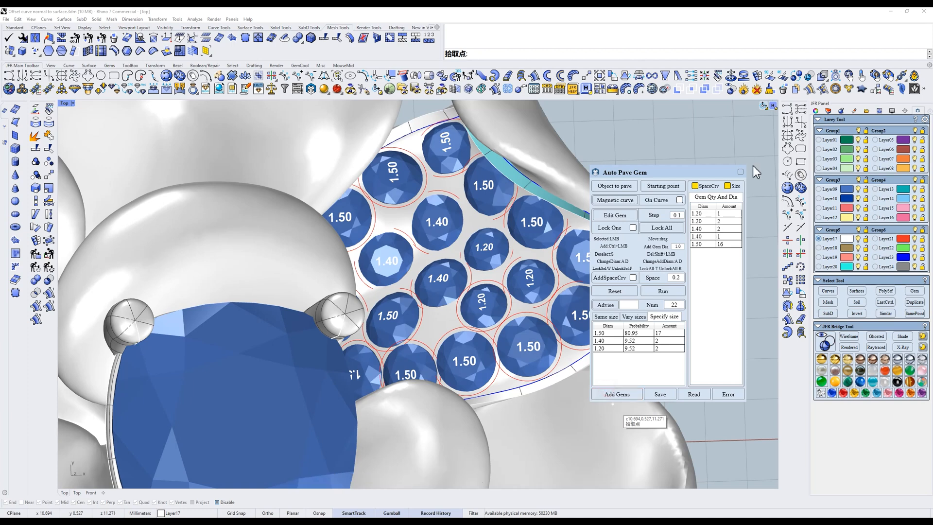
click(740, 171)
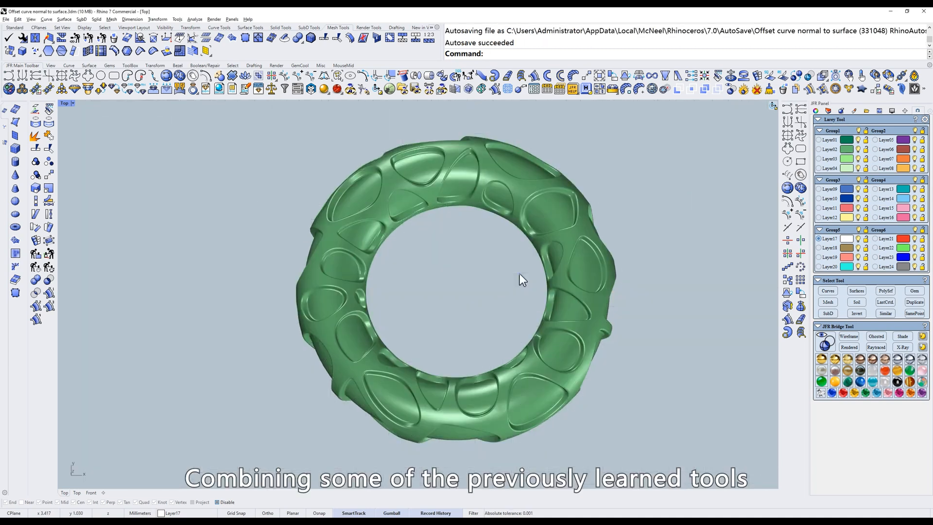
- Set the top view to wireframe display and hide the green patterned ring
right_drag(520, 273, 503, 249)
text(t)
key(Return)
drag(627, 181, 462, 298)
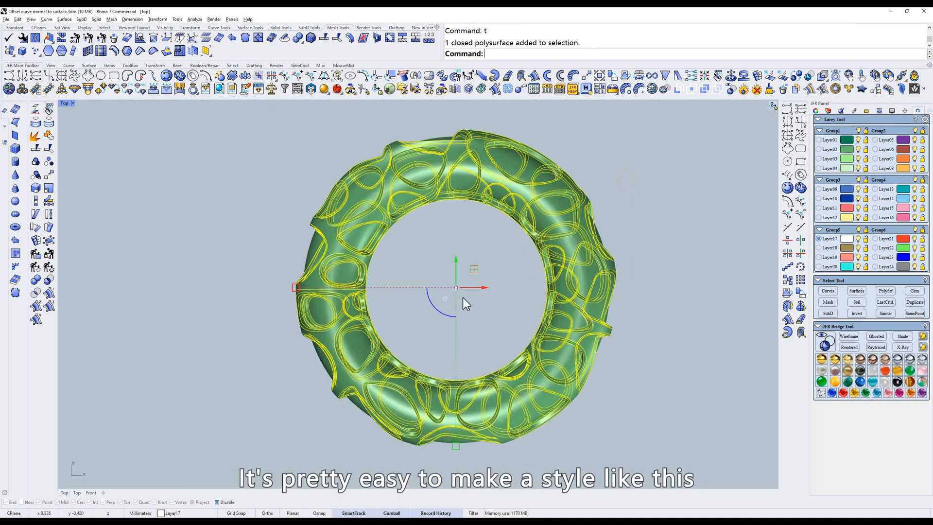
text(w)
key(Return)
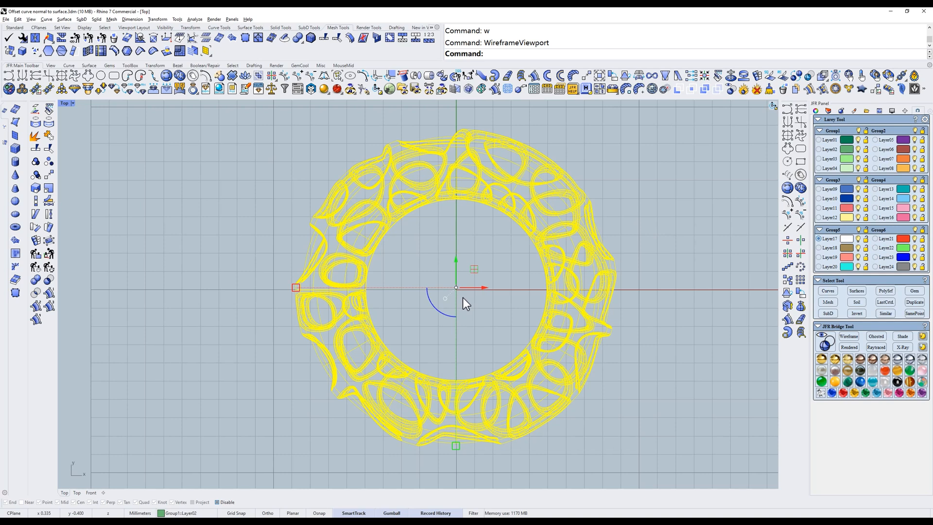
text(h)
key(Return)
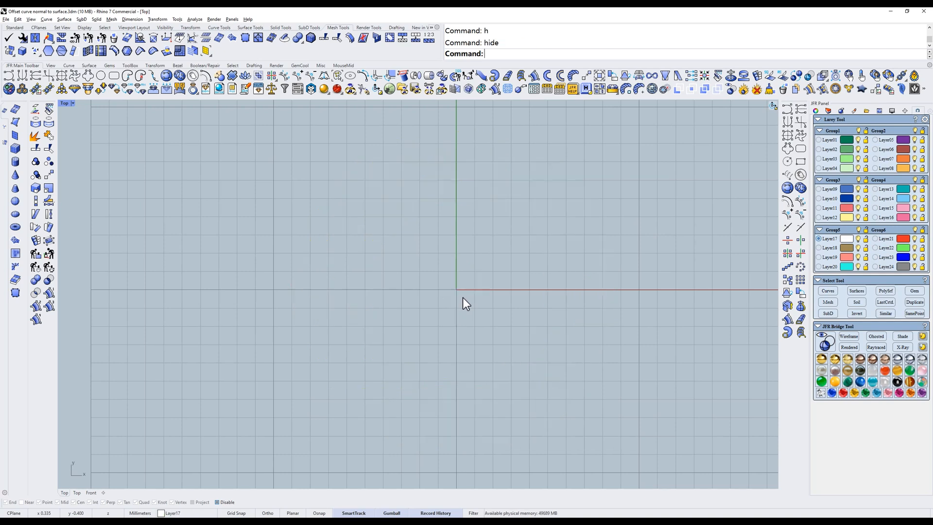
- Create a circle curve with diameter 14, 16 points and the third Point "0" option
click(105, 76)
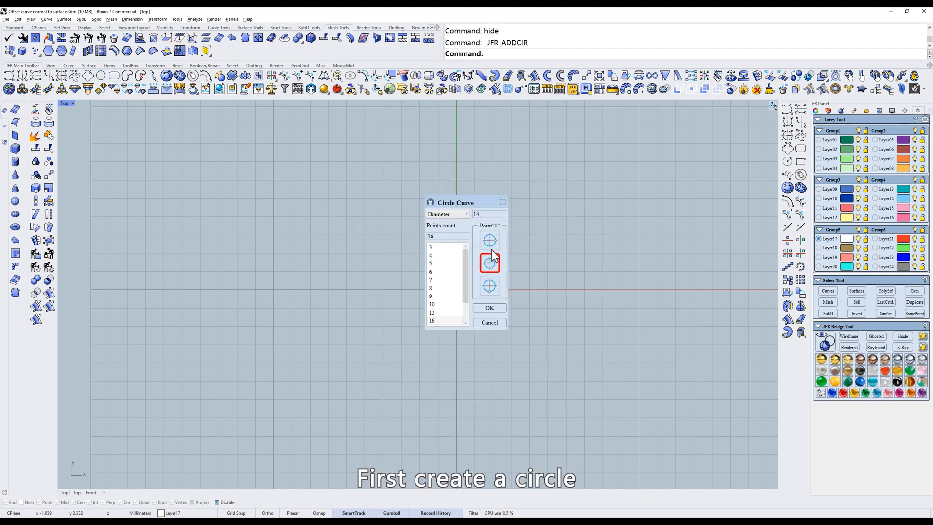
click(487, 290)
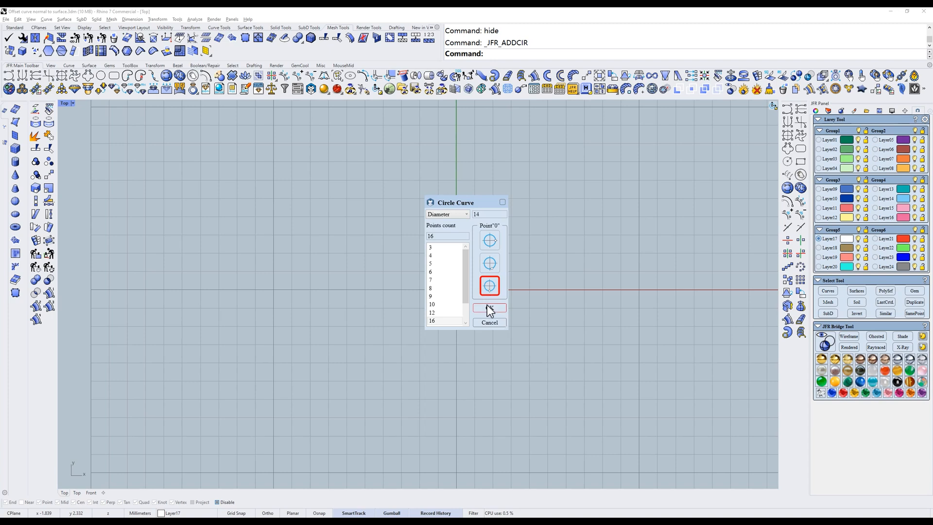
click(489, 308)
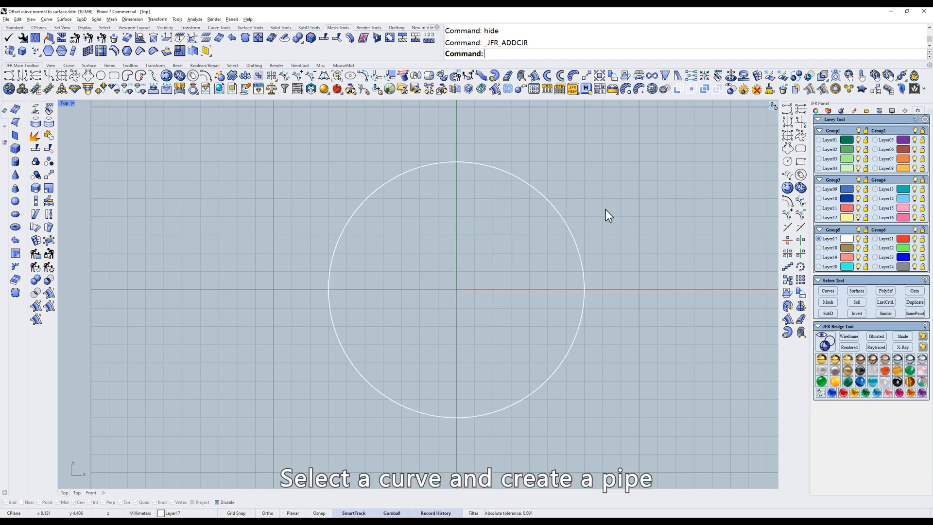
- Create an uncapped JFR pipe along the circle with diameter 3.8 and 12 profile CVs
drag(602, 208, 539, 251)
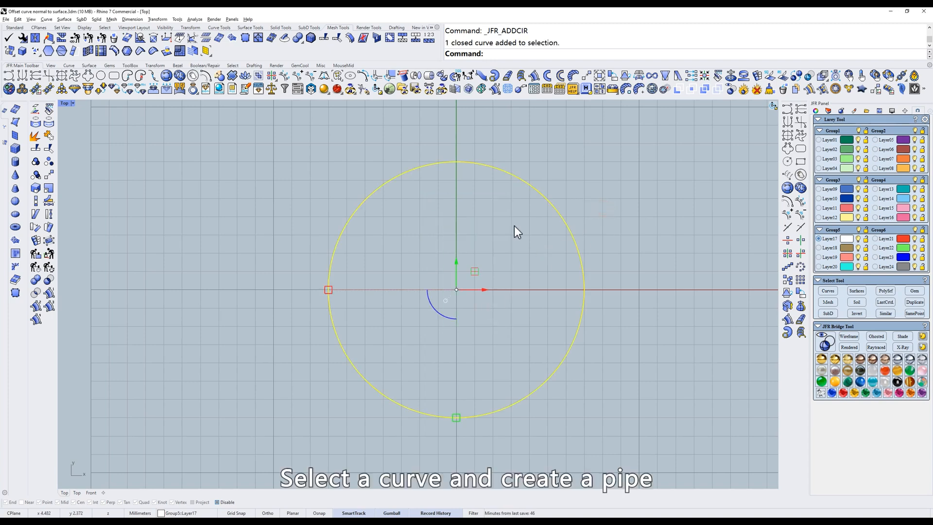
click(496, 76)
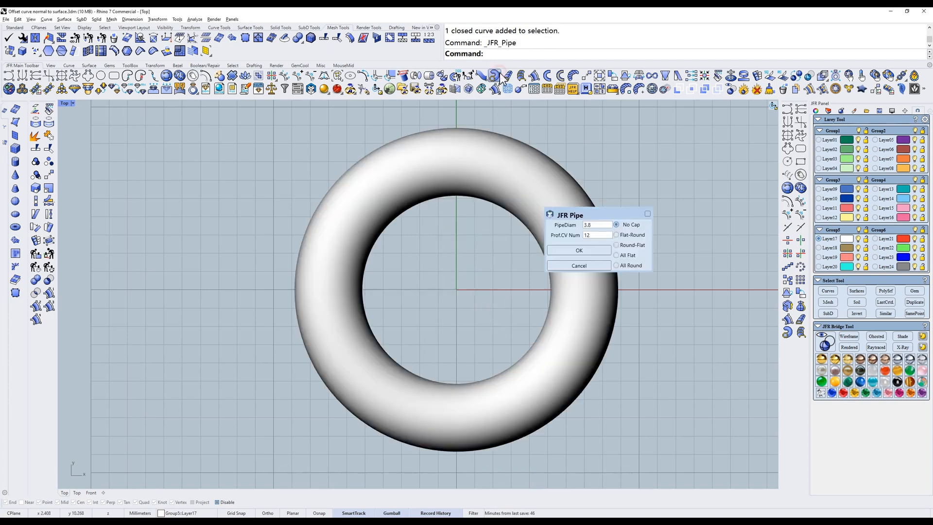
click(588, 253)
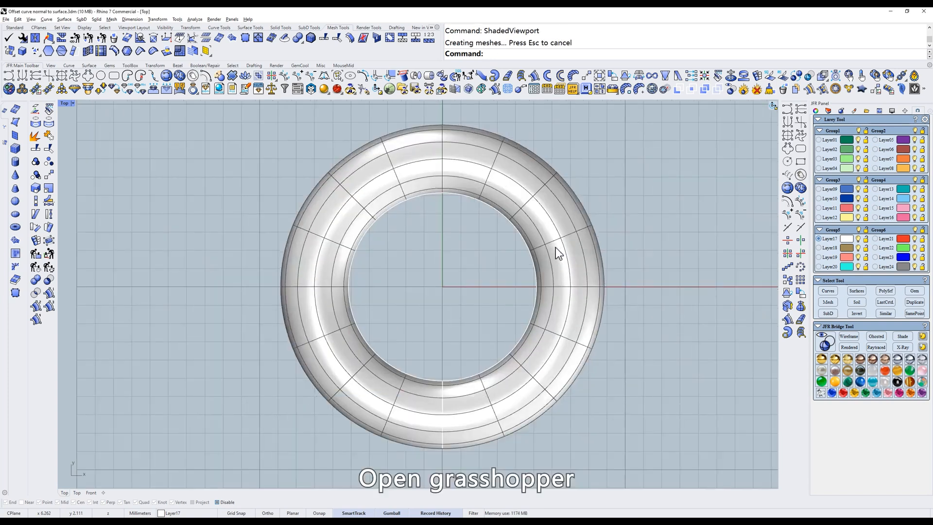
- Open Grasshopper and place the LingXi-JFR Pebble pattern component on the canvas
click(391, 91)
scroll(761, 258, down, 2)
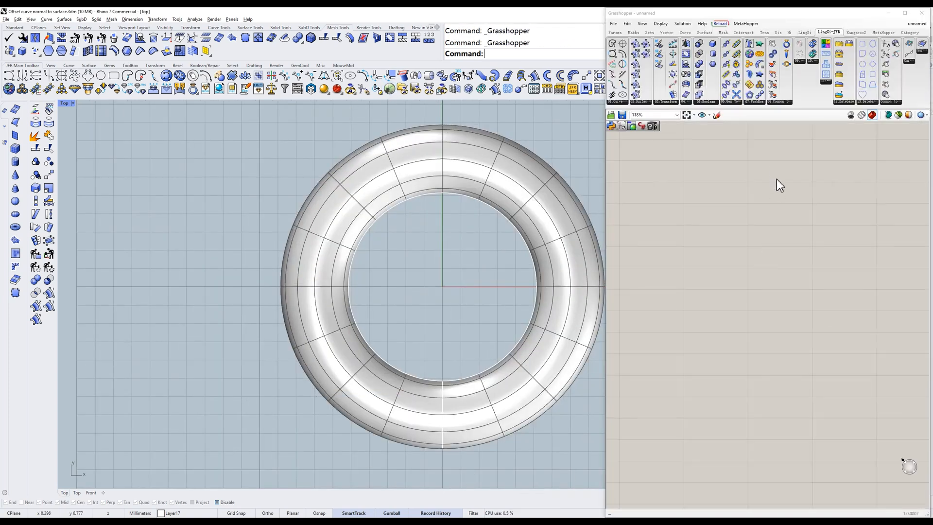
click(826, 82)
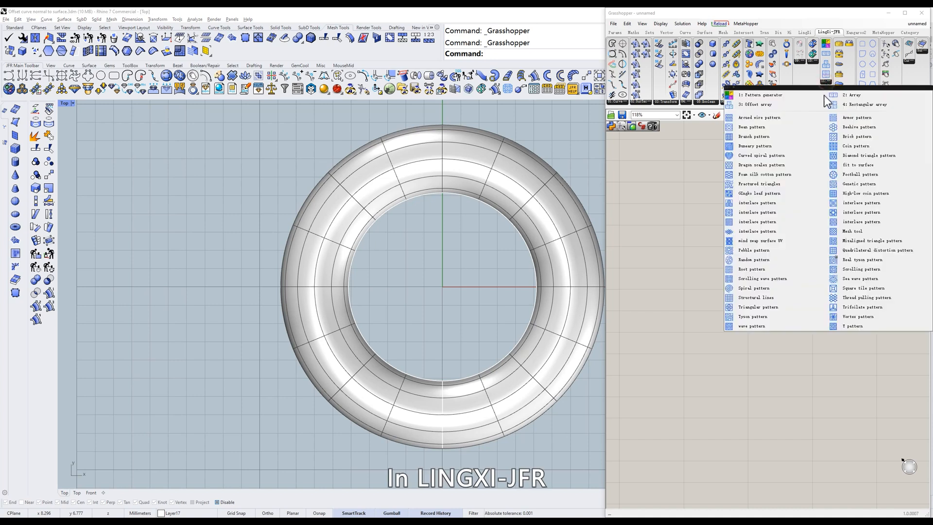
click(754, 250)
click(712, 266)
- Assign the pipe as the Surface input of the Pebble pattern component
scroll(759, 268, up, 2)
click(503, 181)
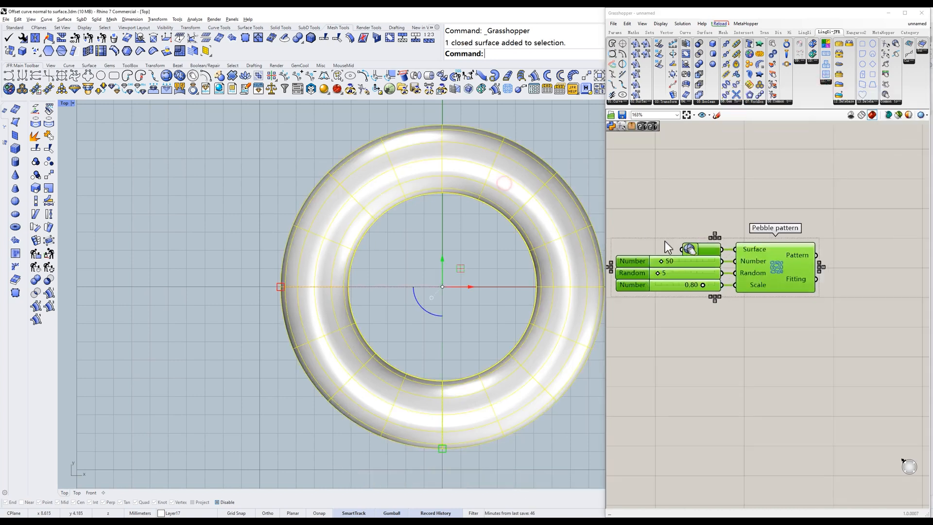
click(689, 249)
click(715, 207)
right_drag(566, 212, 501, 226)
- Set the Pebble pattern's Scale to 0.88 and its Random value to 4
drag(877, 214, 708, 287)
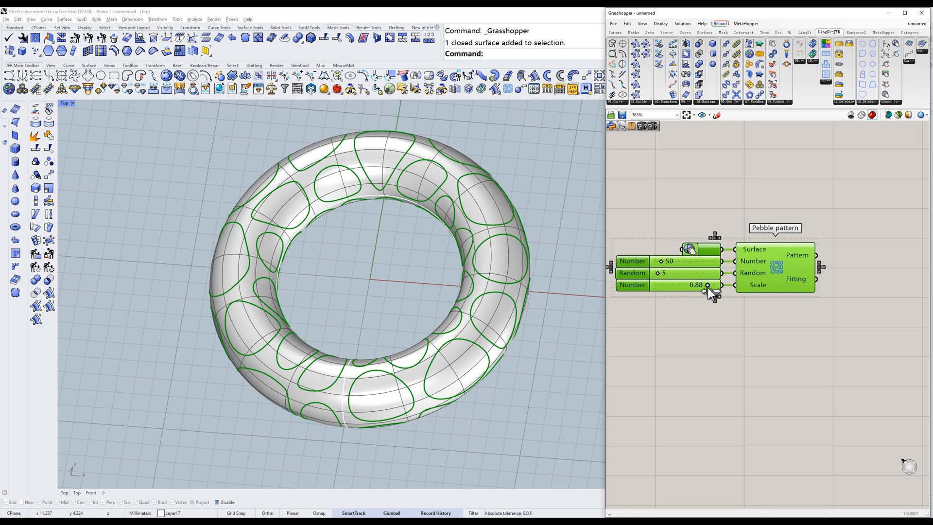
ctrl+shift+right_drag(457, 231, 500, 272)
scroll(471, 247, up, 2)
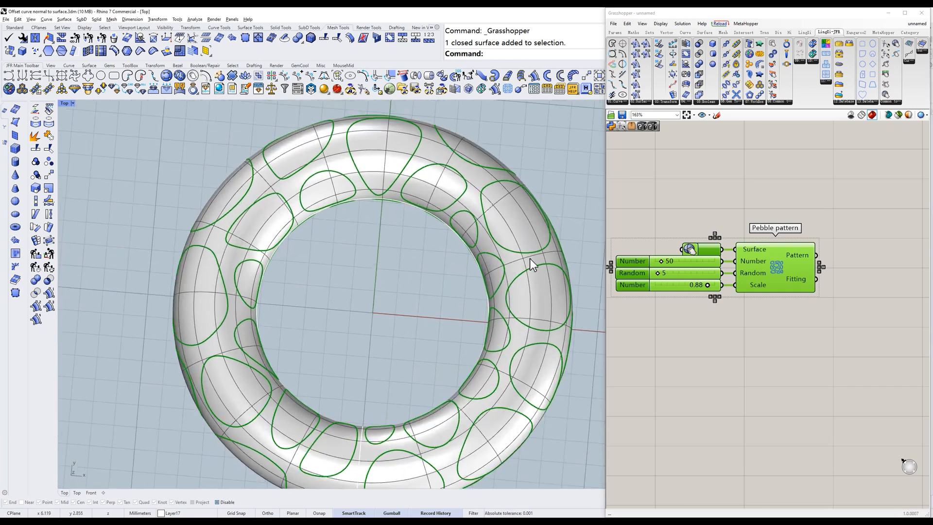
ctrl+shift+right_drag(395, 248, 404, 220)
text(t)
key(Return)
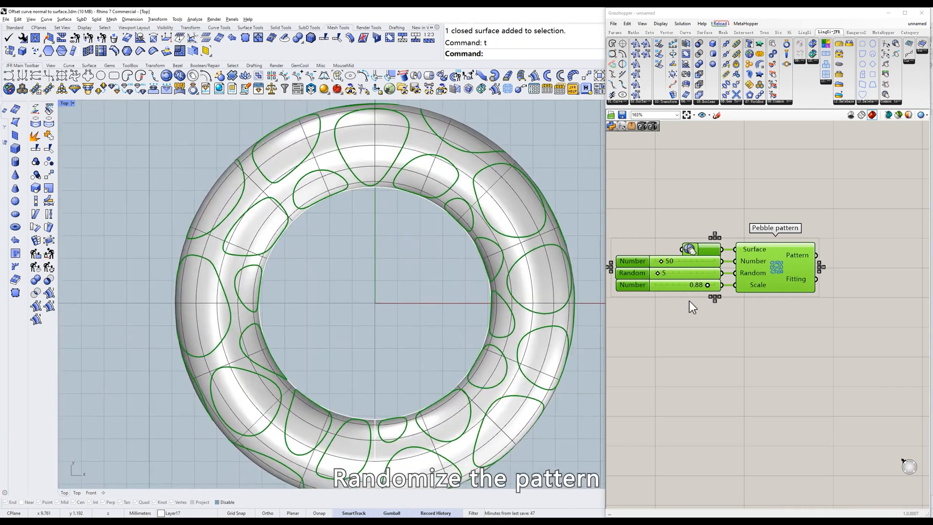
drag(657, 272, 657, 272)
scroll(491, 281, down, 2)
right_drag(492, 281, 481, 262)
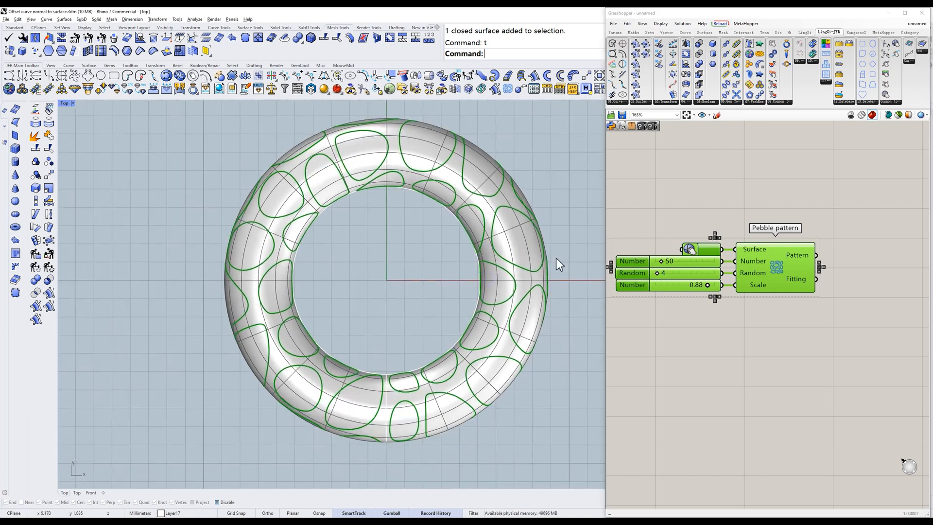
- Add a Bake Group component, connect the Pattern output to it, bake the pebble curves and close Grasshopper
click(749, 325)
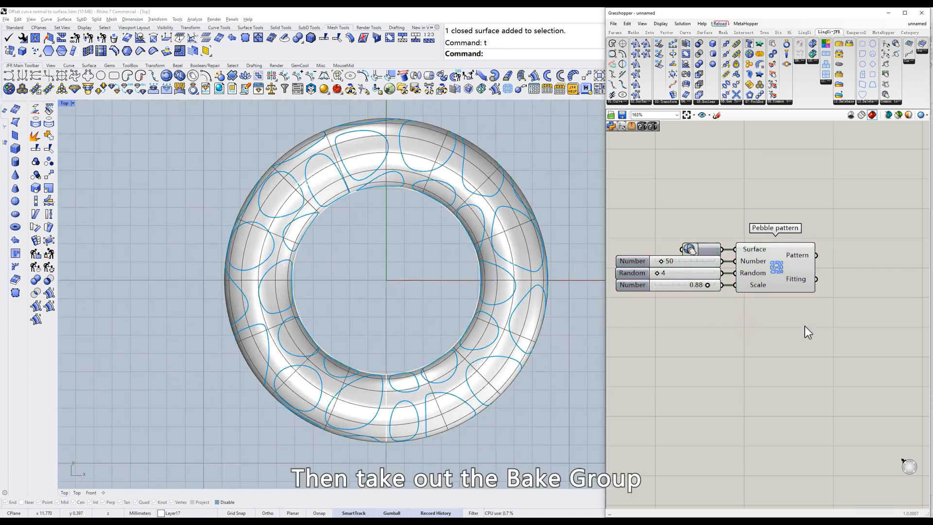
right_drag(806, 329, 773, 326)
click(888, 104)
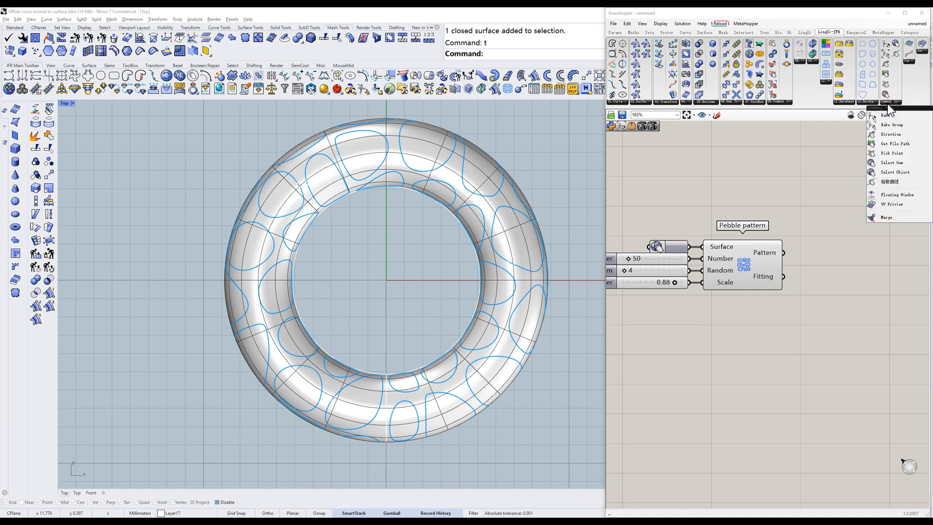
drag(892, 127, 841, 316)
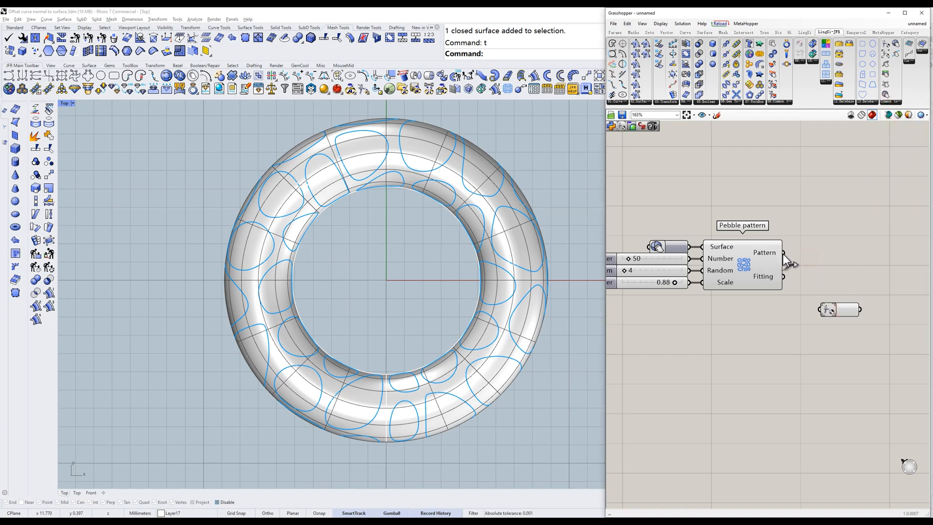
drag(783, 253, 800, 278)
click(826, 311)
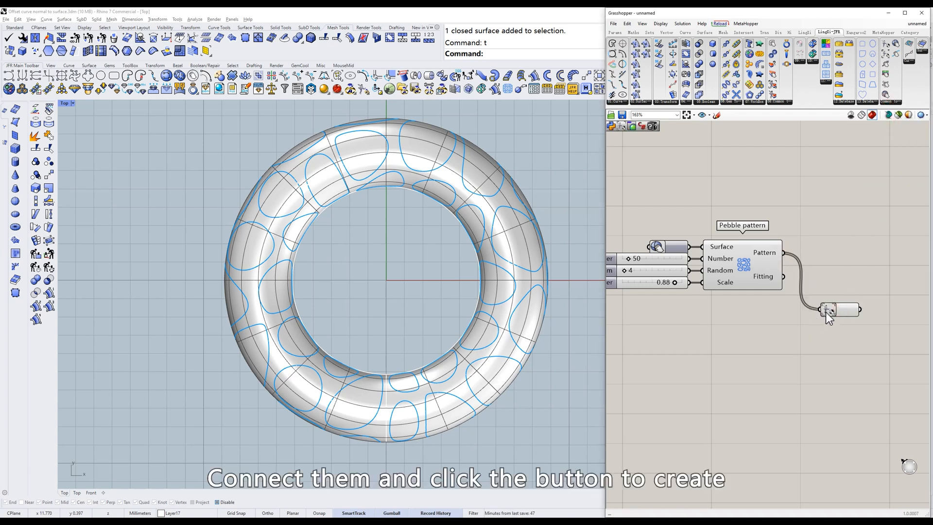
click(922, 13)
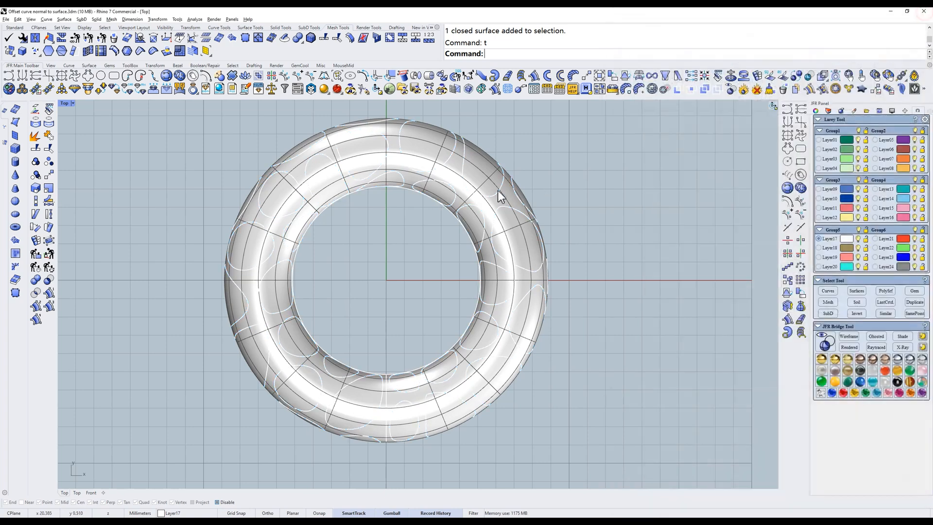
- Offset the pipe surface inward by 0.4 with sharp corners and no solid, working in wireframe display
scroll(442, 162, up, 6)
right_drag(442, 168, 439, 266)
scroll(439, 266, down, 2)
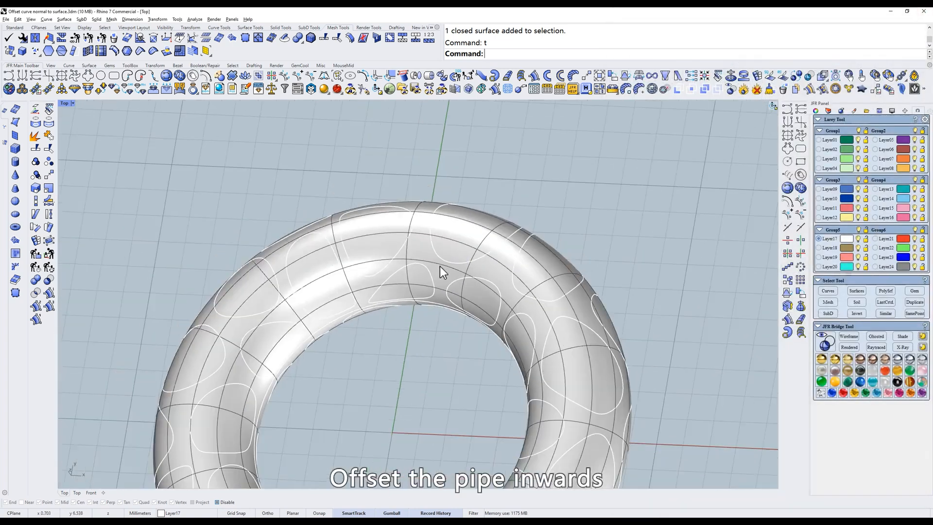
click(475, 242)
mouse_move(483, 238)
ctrl+shift+right_down()
mouse_move(447, 239)
mouse_move(468, 238)
ctrl+shift+right_up()
text(w)
key(Return)
scroll(467, 238, up, 4)
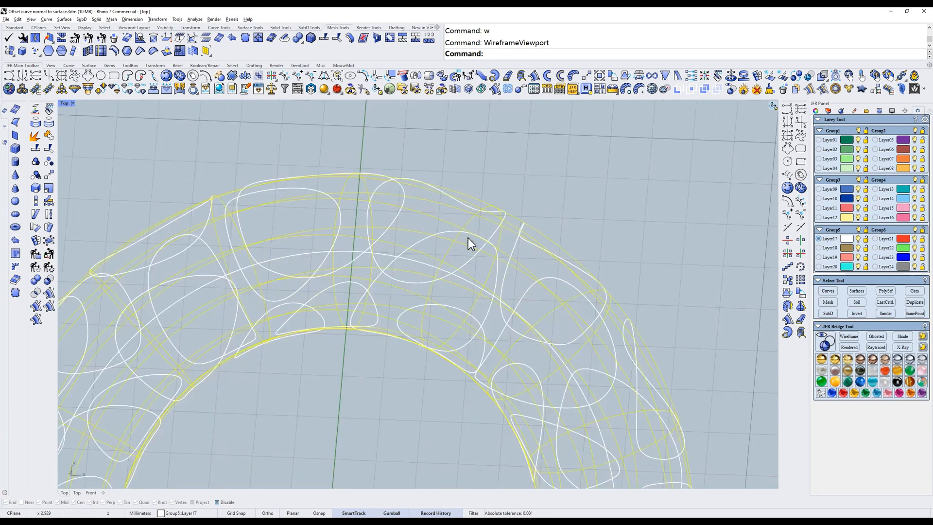
click(248, 28)
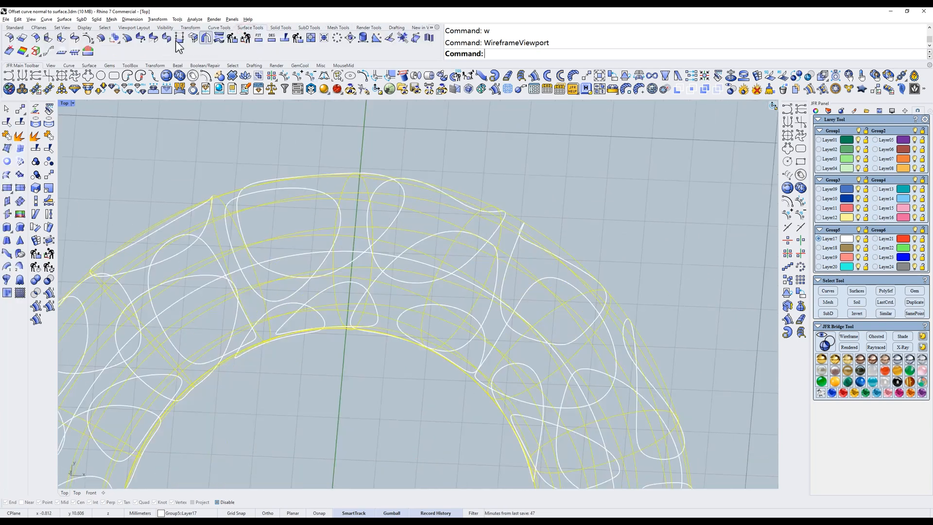
click(104, 42)
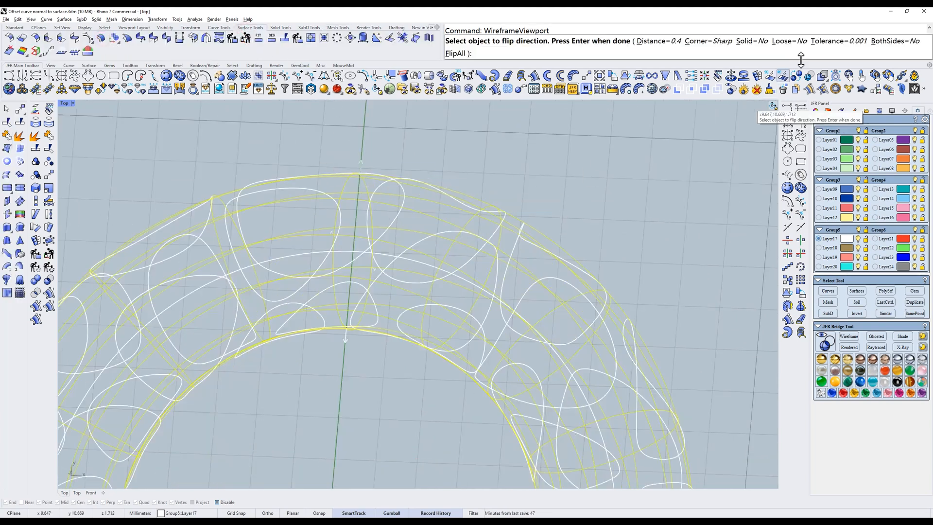
click(455, 53)
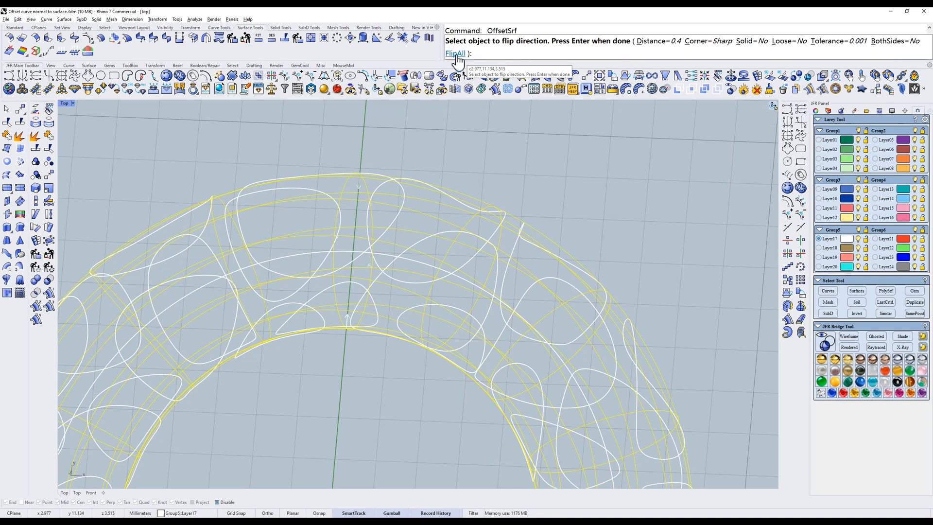
key(Return)
scroll(355, 197, up, 3)
scroll(352, 196, down, 3)
- Generate curve-normal surfaces on both sides from the baked pebble curves, using the outer pipe as the fitting surface
text(s)
key(Return)
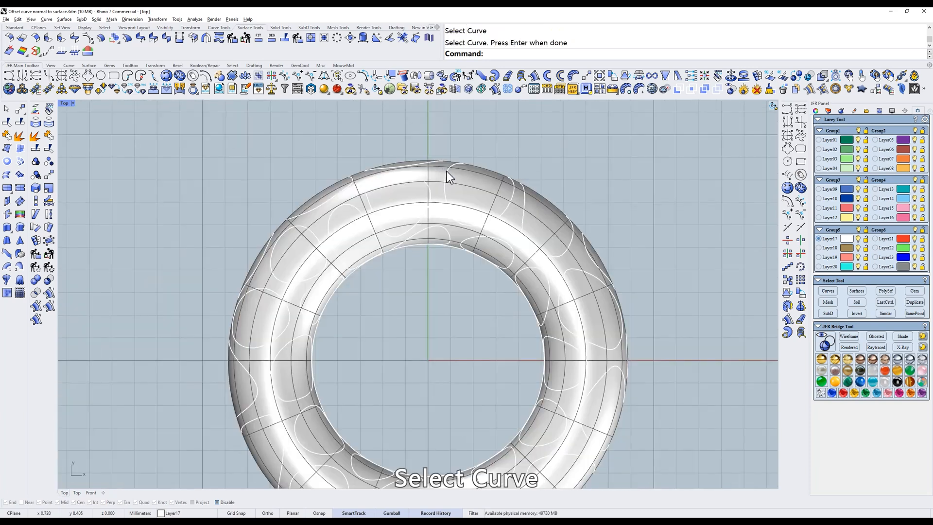
click(447, 171)
ctrl+shift+right_drag(456, 174, 459, 139)
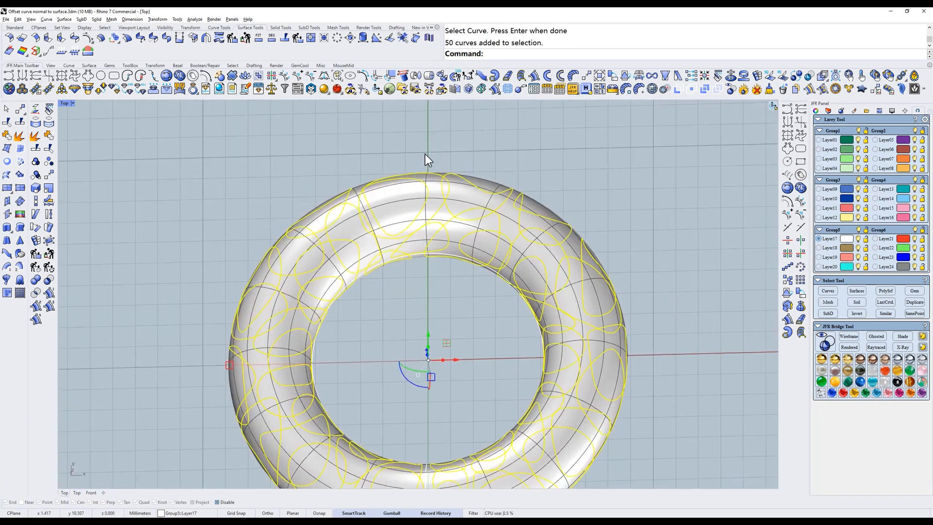
click(221, 79)
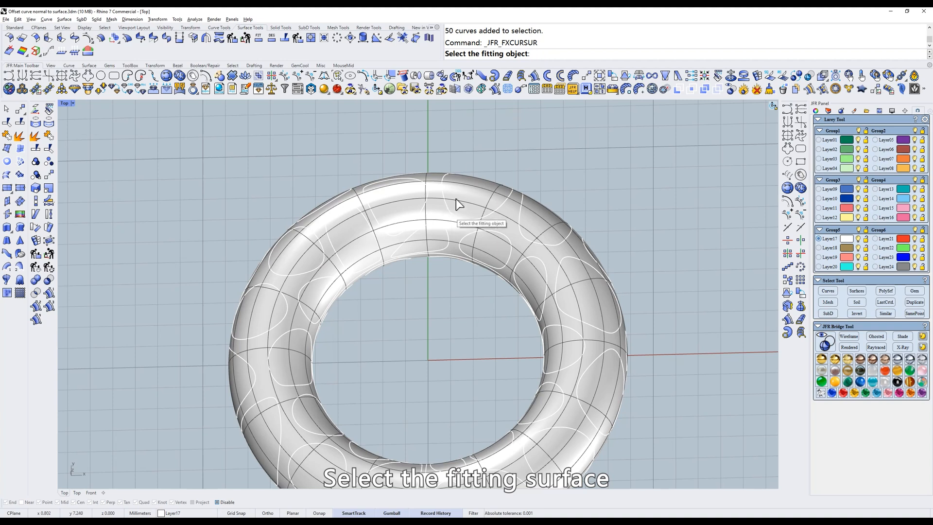
click(456, 204)
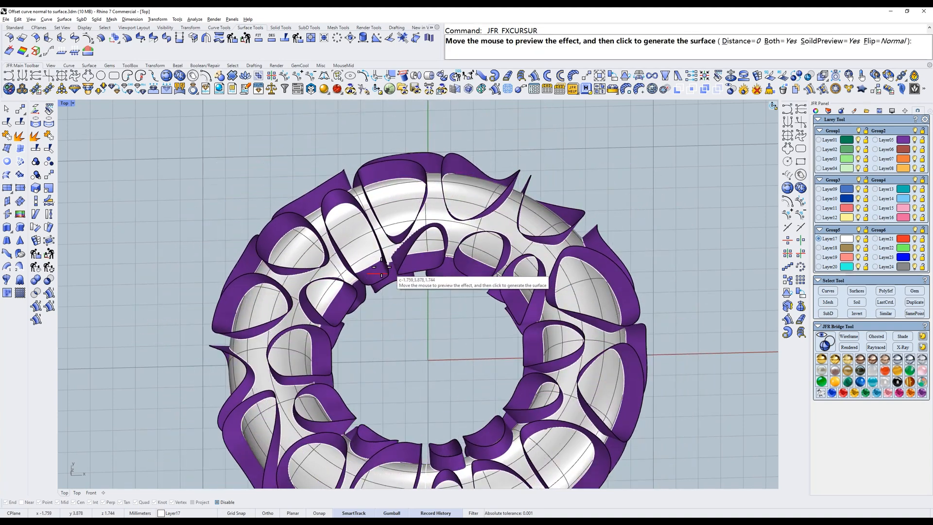
scroll(381, 268, up, 5)
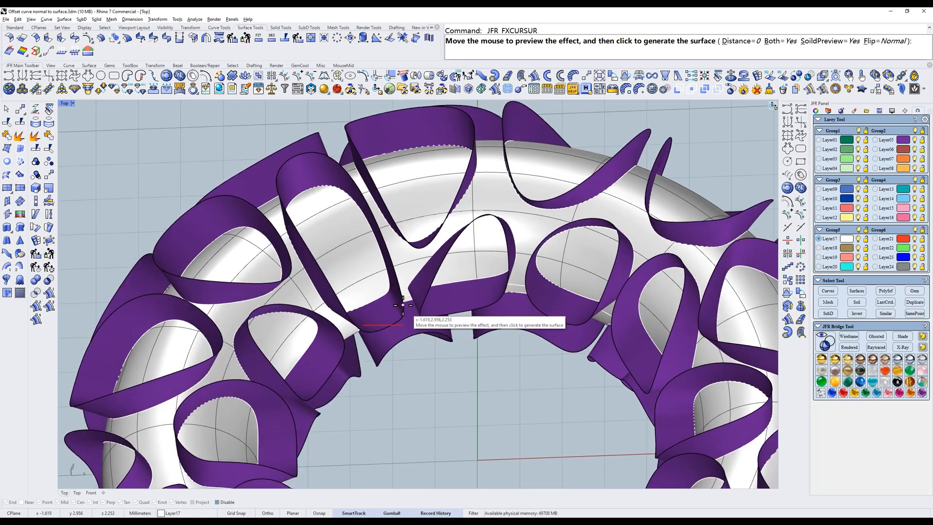
click(406, 306)
- Select all the newly generated normal surfaces at once and group them
scroll(407, 306, down, 4)
right_drag(409, 305, 429, 280)
scroll(505, 235, up, 6)
click(492, 148)
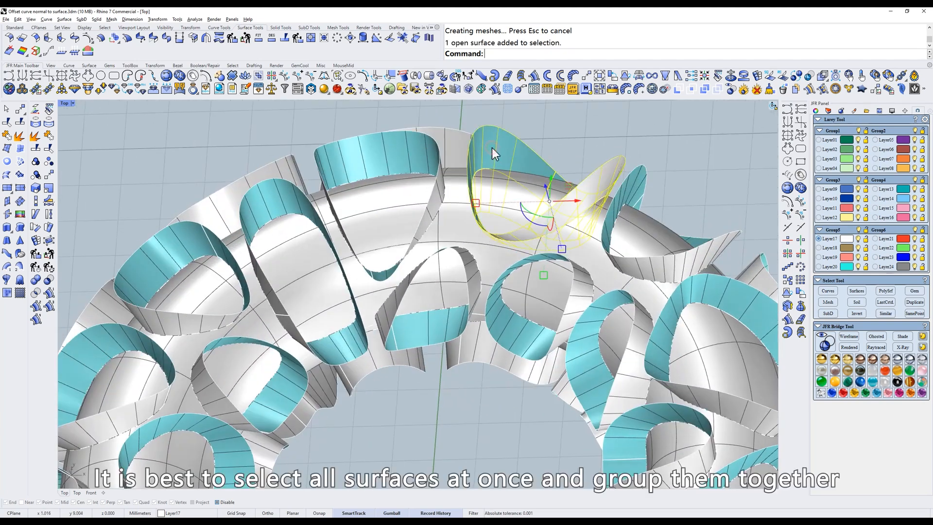
key(Escape)
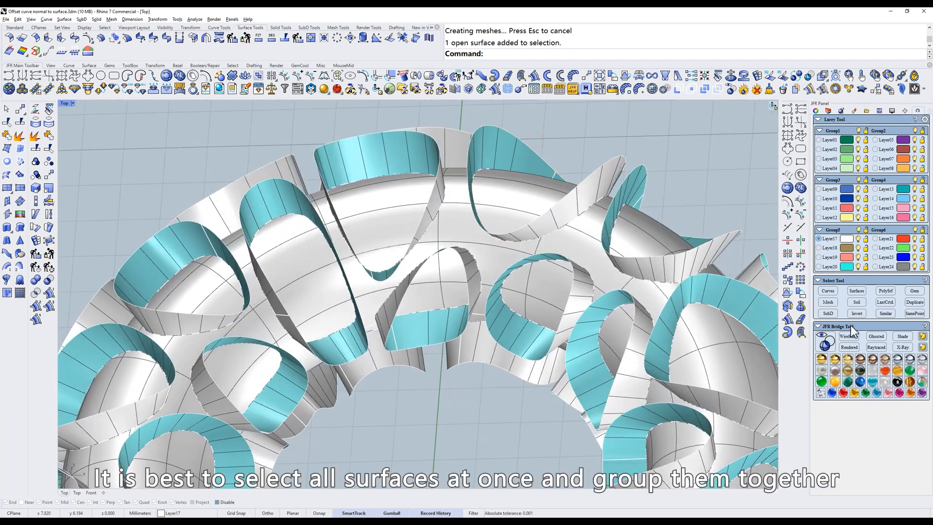
click(883, 306)
scroll(563, 261, down, 4)
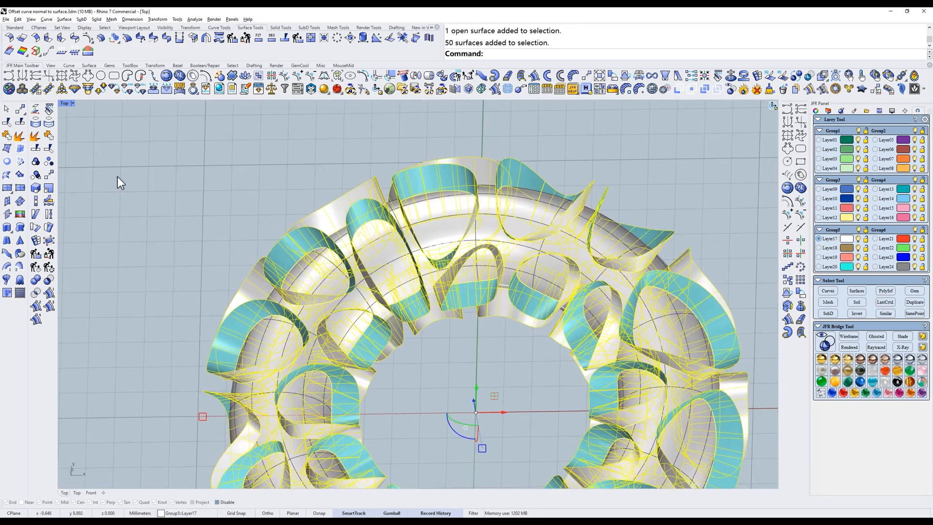
click(37, 162)
key(Escape)
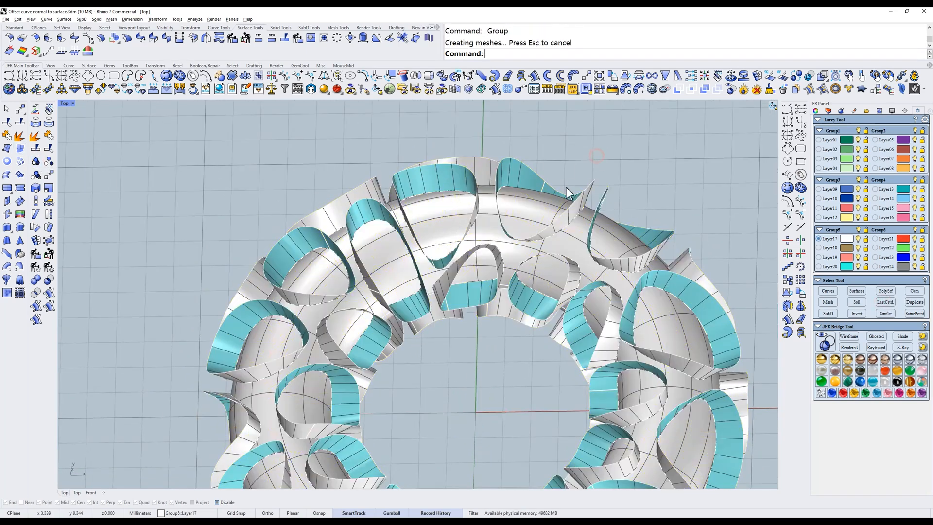
- Isolate the inner offset pipe and the grouped normal surfaces, taking the outer pipe and the curves out of view
scroll(537, 213, up, 5)
text(w)
key(Return)
scroll(536, 210, down, 3)
click(496, 189)
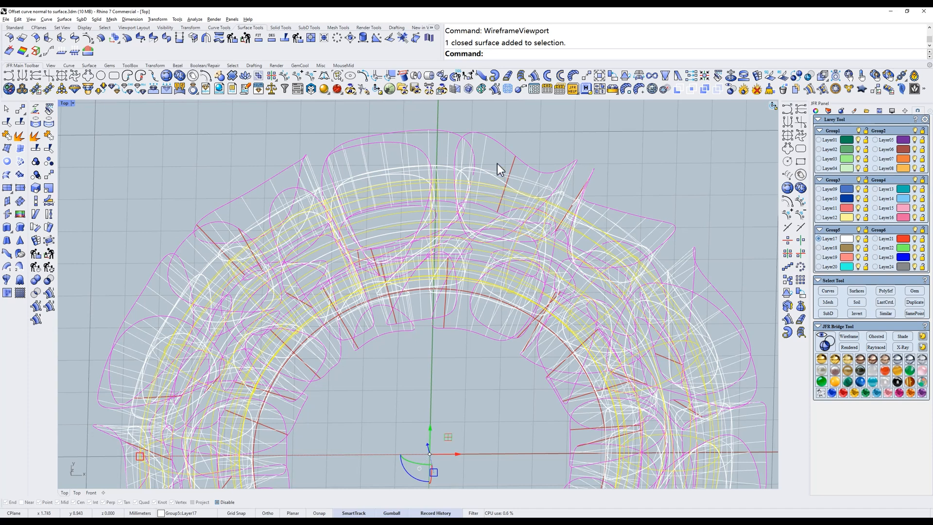
text(s)
key(Return)
click(491, 153)
scroll(501, 203, down, 3)
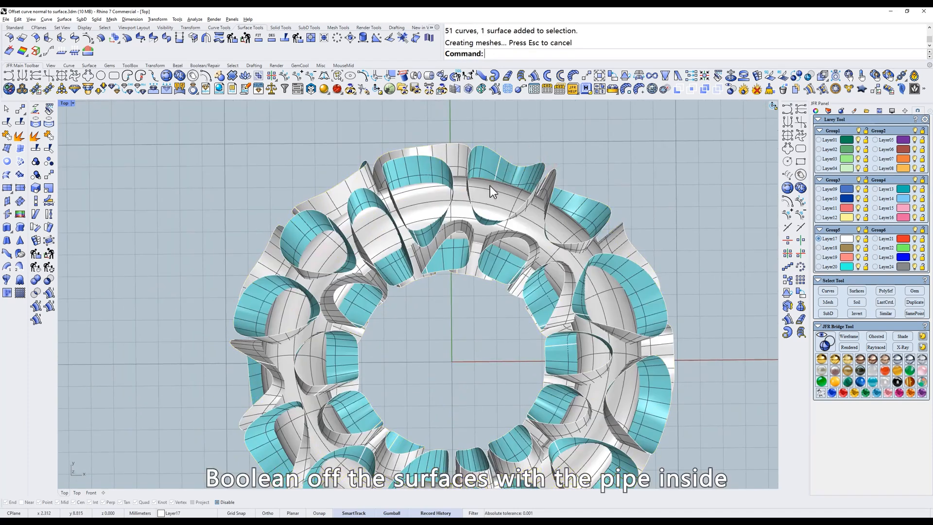
- Subtract the inner pipe from the grouped normal surfaces with a Boolean Difference
click(490, 190)
click(486, 151)
click(495, 148)
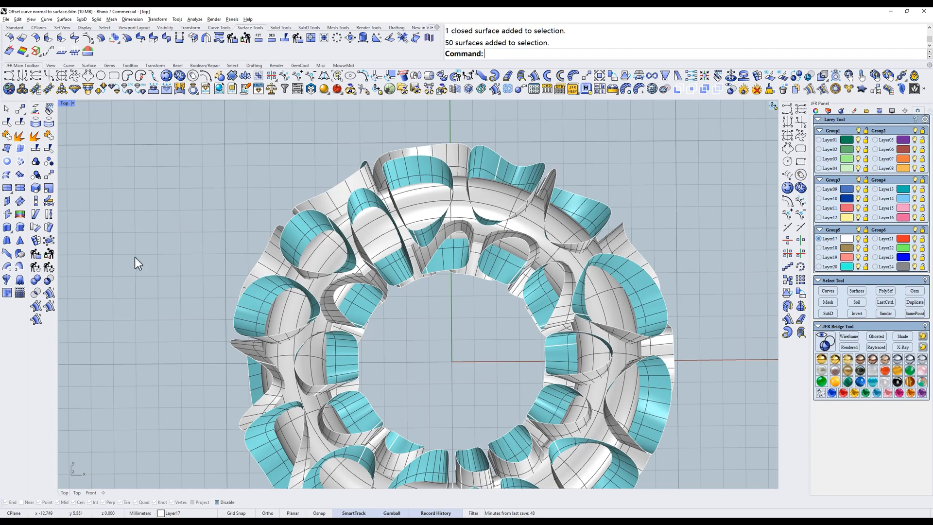
click(50, 281)
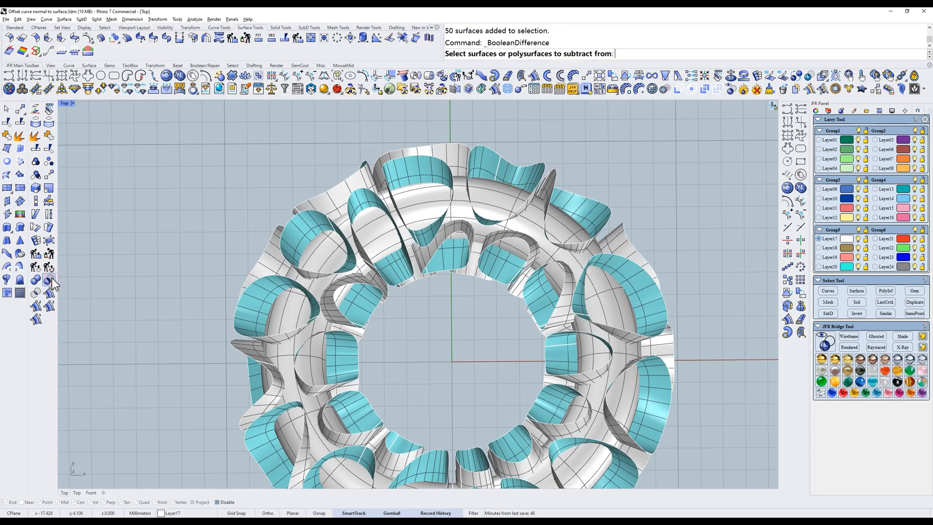
click(512, 165)
key(Return)
click(485, 183)
key(Return)
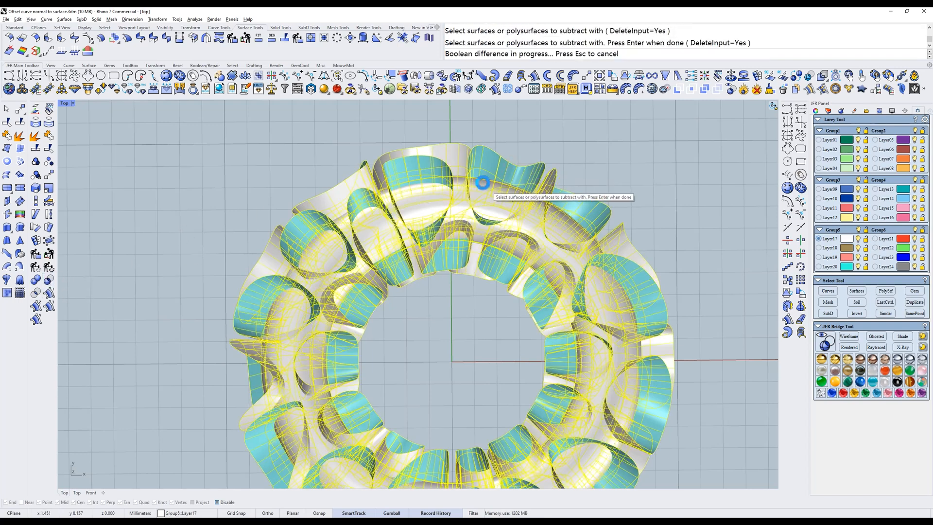
right_drag(467, 165, 647, 136)
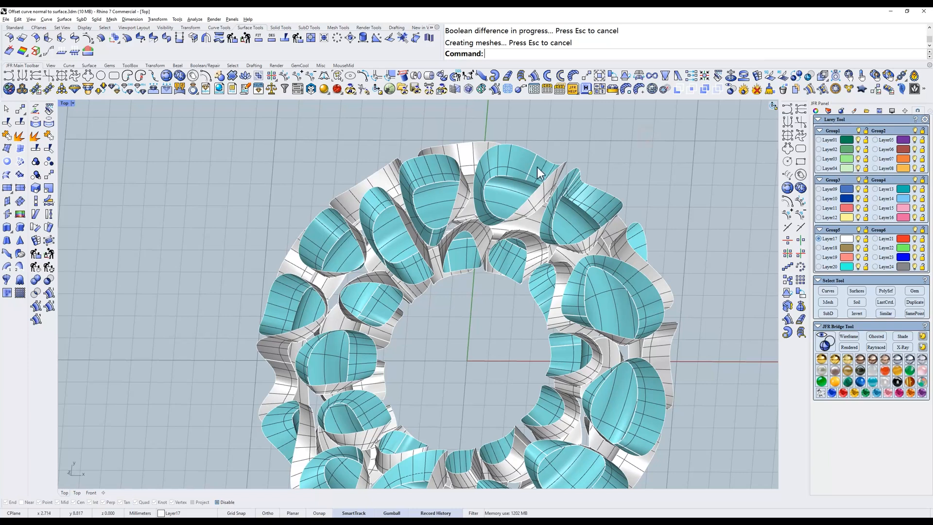
- Check the subtracted normal surfaces in X-Ray display, return to shaded display and bring the hidden outer pipe and curves back into view
text(D)
key(Return)
mouse_move(552, 183)
right_down()
mouse_move(558, 167)
mouse_move(454, 225)
mouse_move(532, 194)
right_up()
text(S)
key(Return)
right_drag(592, 173, 611, 158)
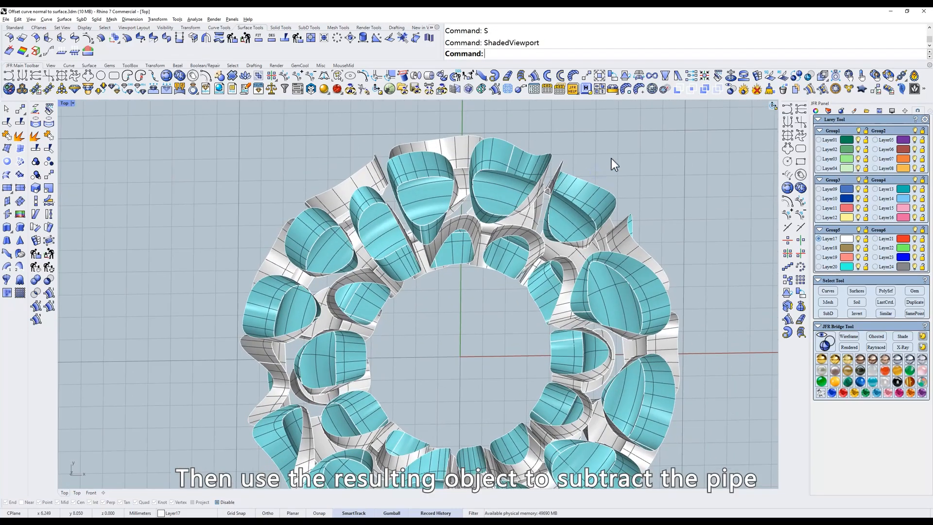
text(ss)
key(Return)
scroll(554, 159, up, 2)
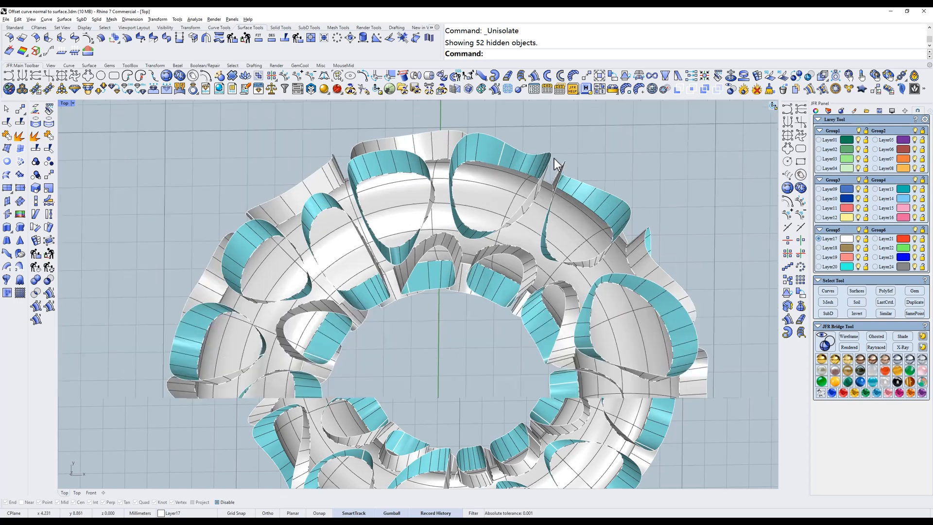
- Subtract the grouped normal-surface object from the outer pipe with a Boolean Difference
shift+right_drag(476, 170, 471, 201)
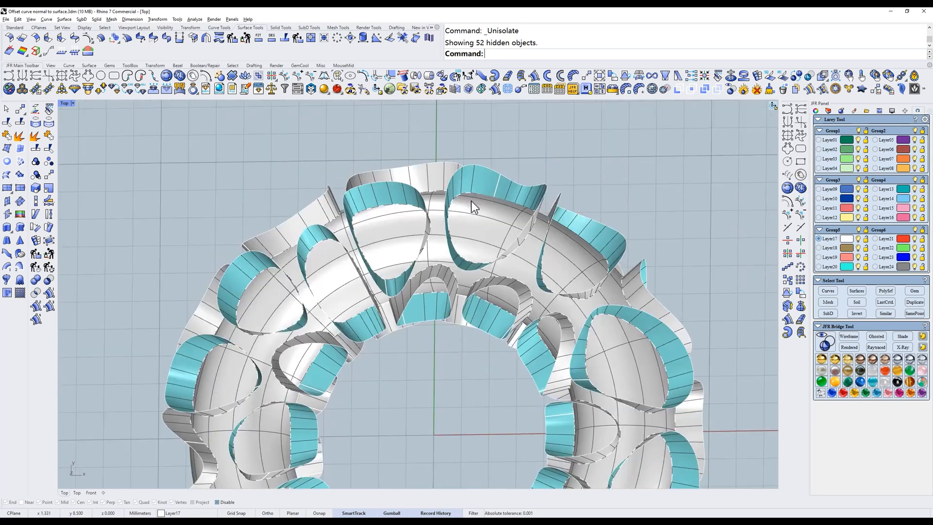
click(49, 292)
click(507, 229)
key(Return)
click(490, 181)
key(Return)
scroll(491, 180, down, 4)
key(Return)
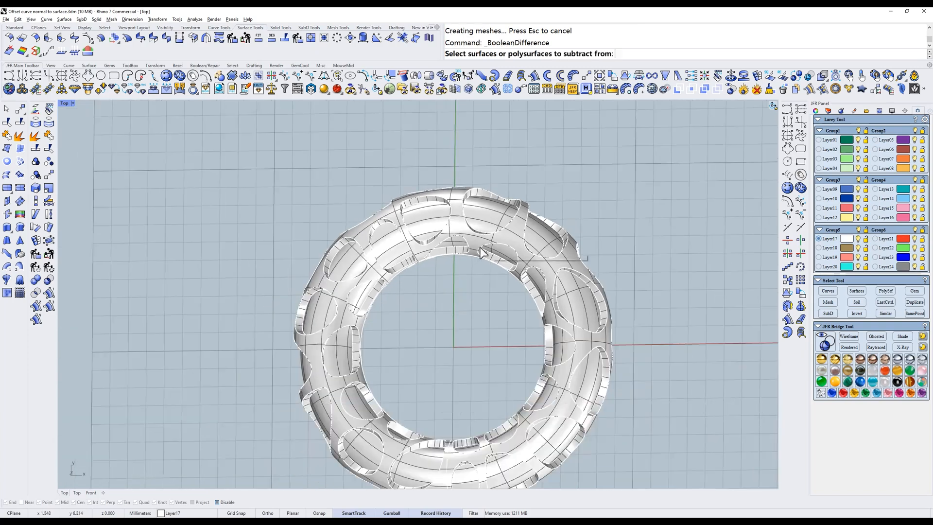
key(Escape)
- Select all the curves at once and hide them
mouse_move(480, 252)
shift+right_down()
mouse_move(477, 205)
mouse_move(448, 218)
mouse_move(481, 230)
shift+right_up()
text(d)
key(Return)
text(s)
key(Return)
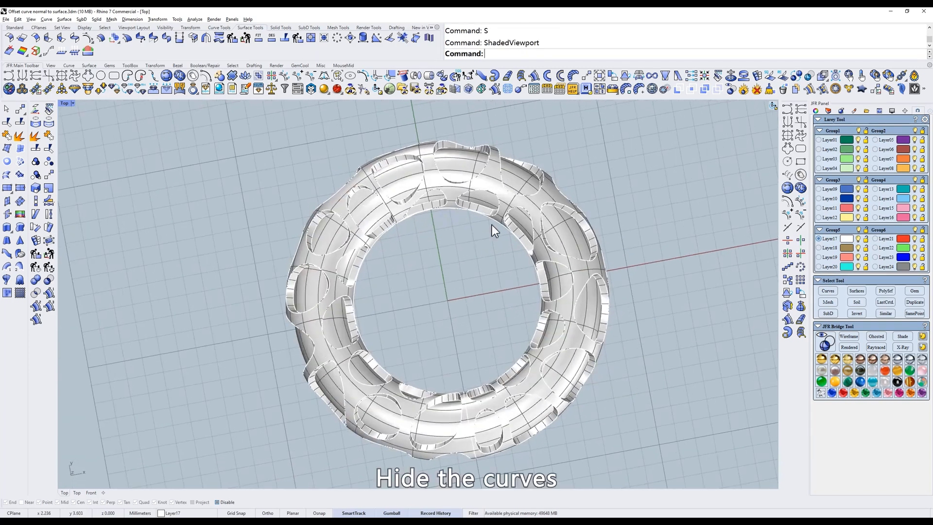
click(828, 291)
ctrl+shift+right_drag(547, 266, 469, 243)
text(h)
key(Return)
- Examine the carved pebble recesses on the ring in X-Ray display, ending in a shaded top view
text(t)
key(Return)
text(d)
key(Return)
scroll(462, 217, up, 2)
ctrl+shift+right_drag(523, 285, 500, 266)
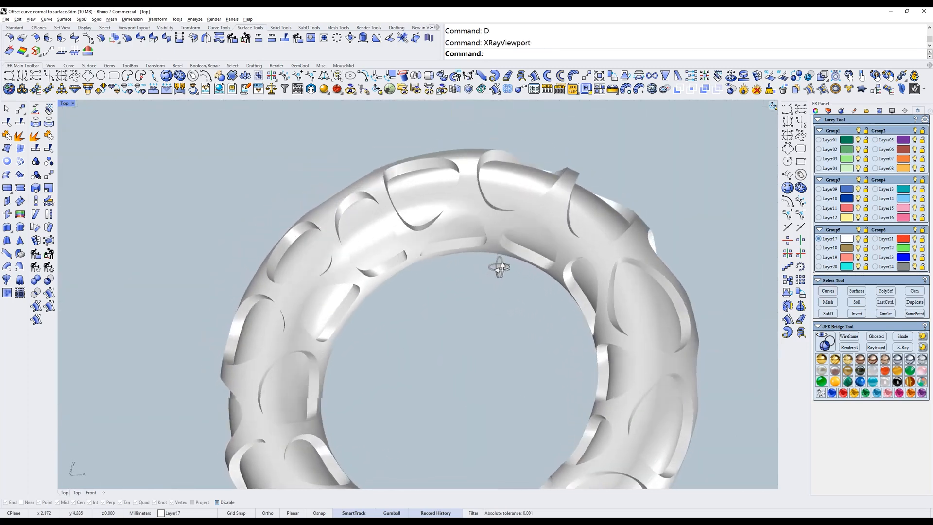
text(t)
key(Return)
scroll(503, 287, down, 2)
text(S)
key(Return)
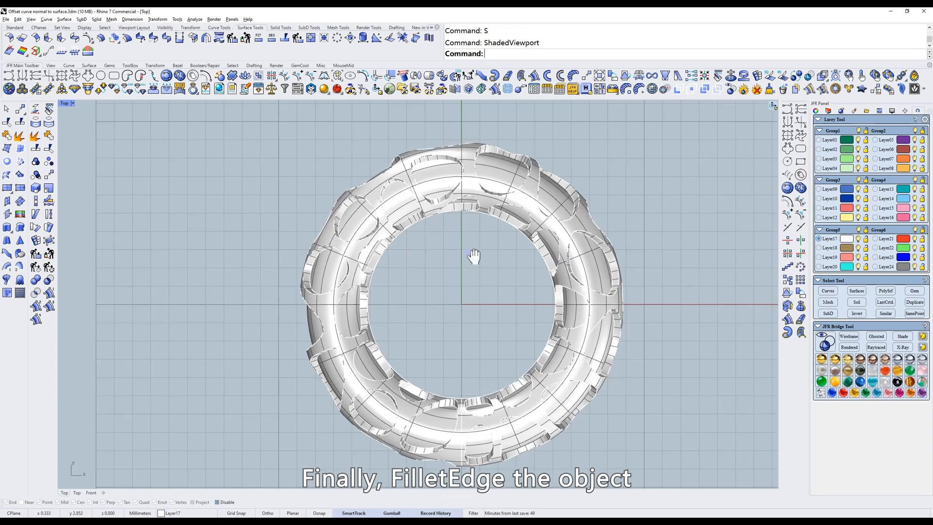
- Fillet all edges of the carved ring with a radius of 0.1 and show the ring in X-Ray display
click(278, 27)
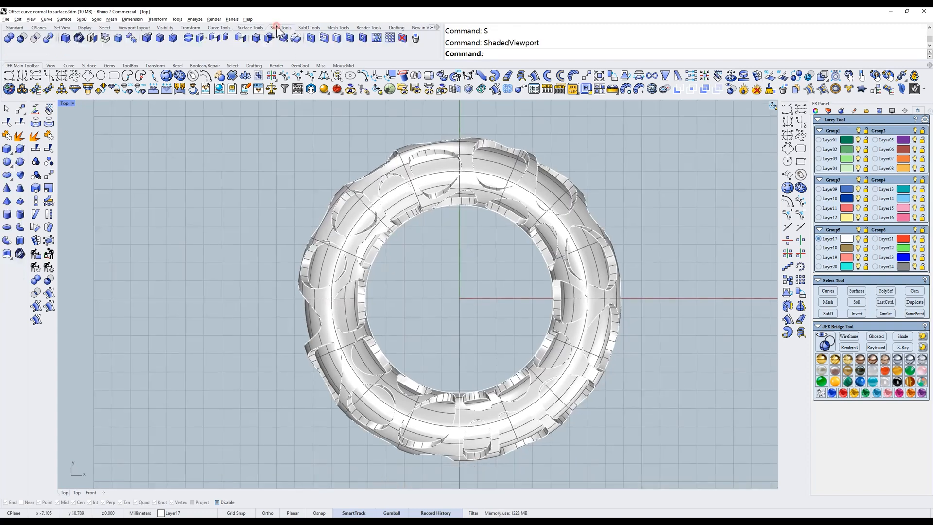
click(159, 39)
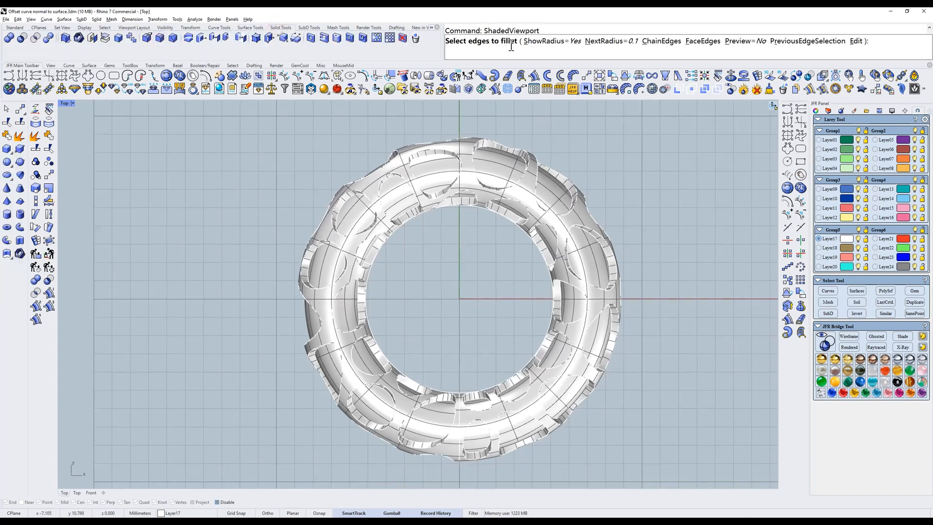
click(612, 42)
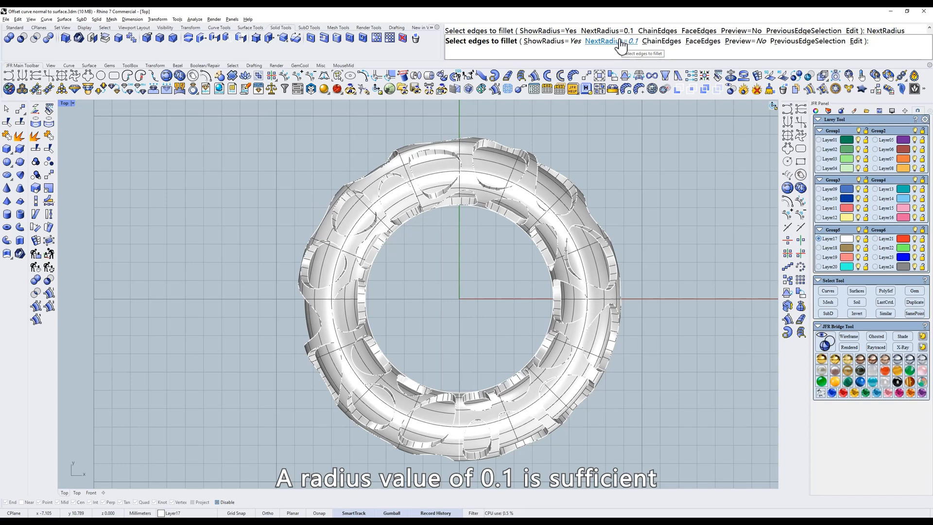
key(Return)
drag(221, 103, 675, 474)
key(Return)
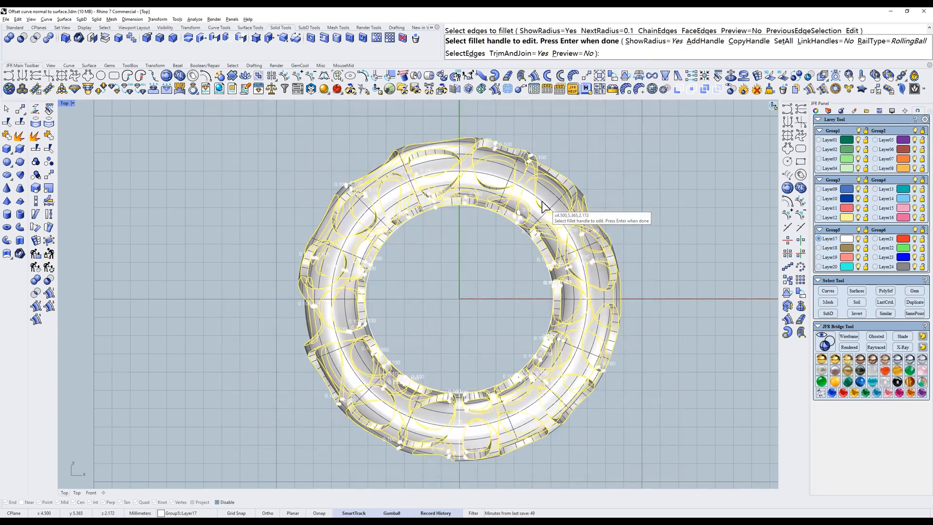
key(Return)
text(d)
key(Return)
right_drag(495, 276, 470, 263)
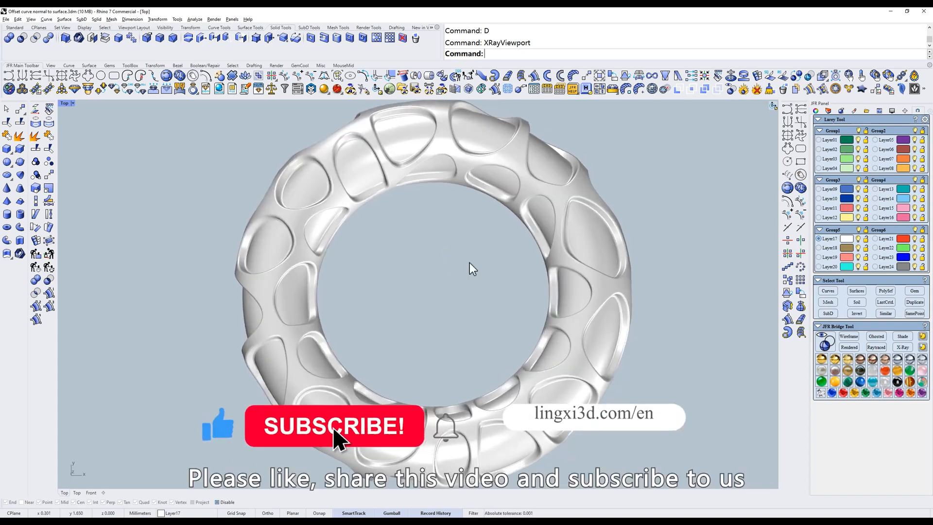